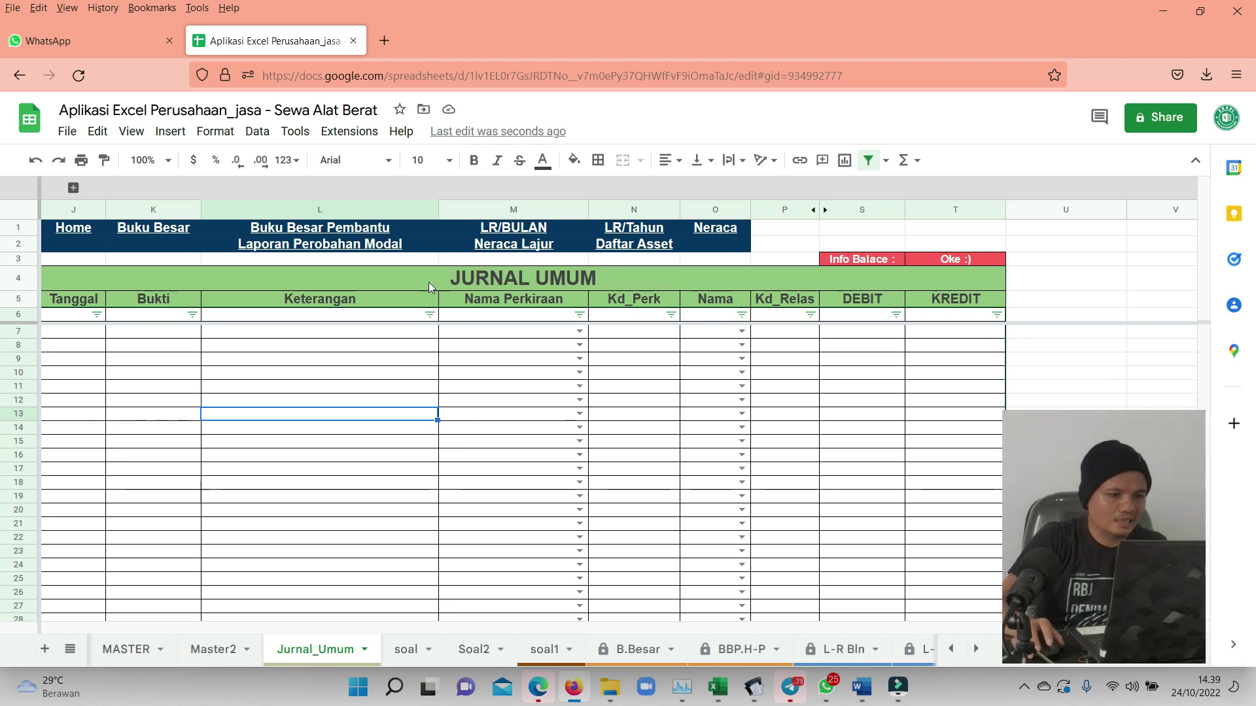
# Narrow the journal's Keterangan column L, then switch to the soal transactions sheet.
pyautogui.moveTo(437, 209); pyautogui.dragTo(420, 215)
pyautogui.click(352, 429)
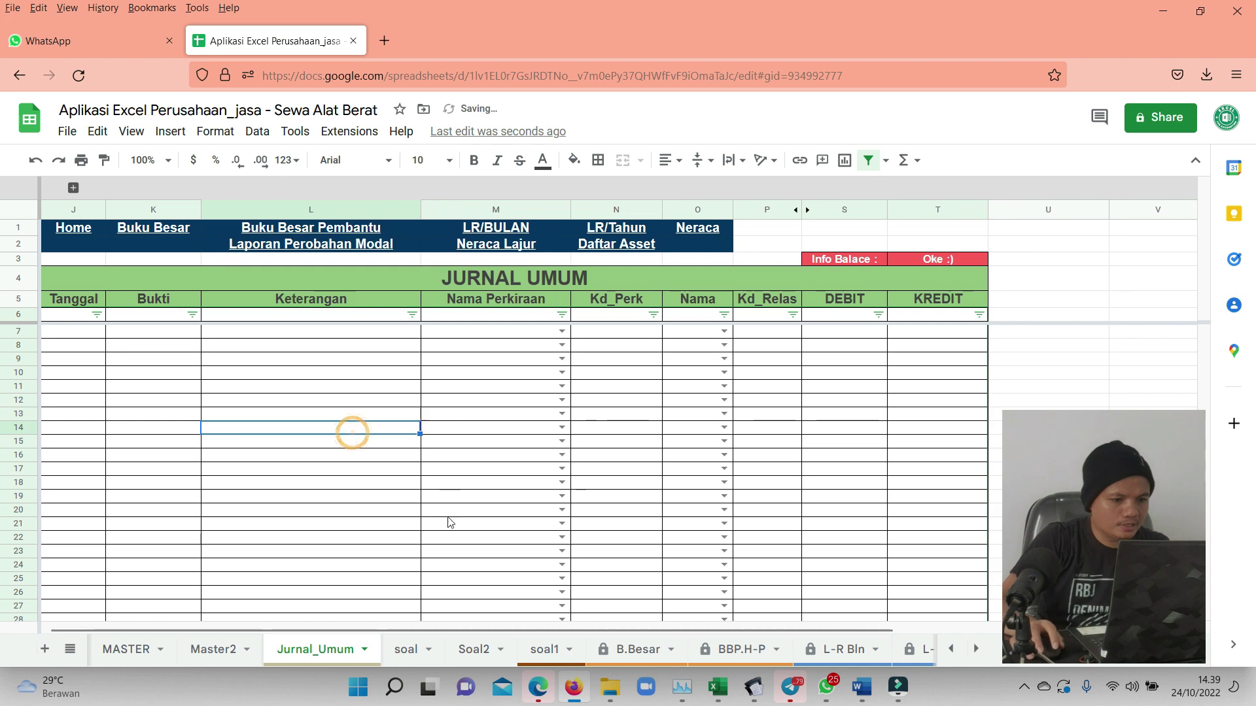
pyautogui.click(400, 651)
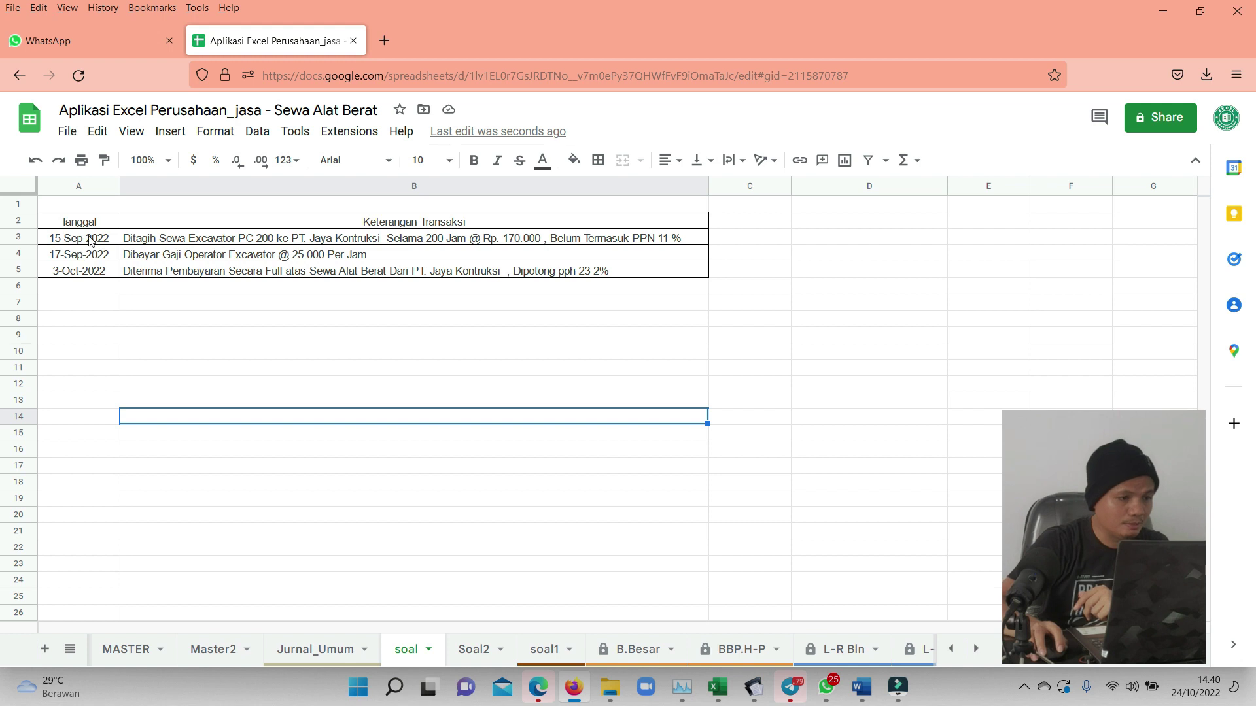
# Review the 15-Sep-2022 transaction and the operator salary payment on soal, then return to Jurnal_Umum.
pyautogui.click(90, 241)
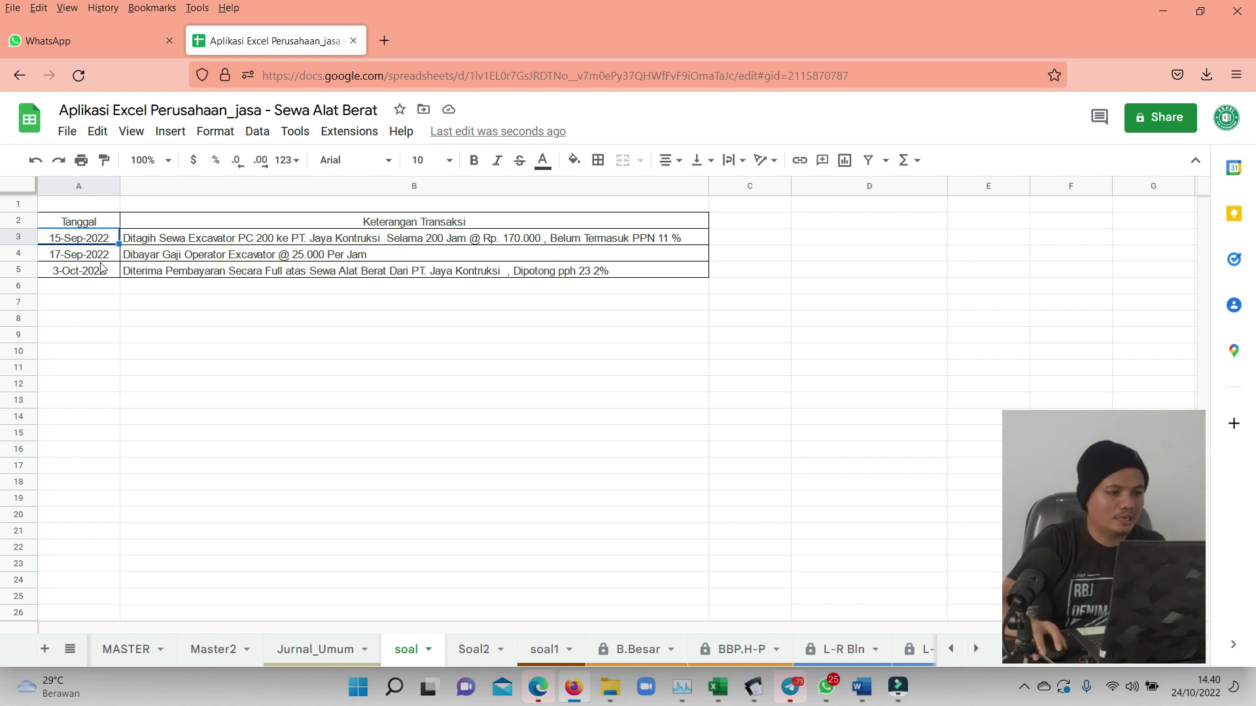
pyautogui.click(166, 257)
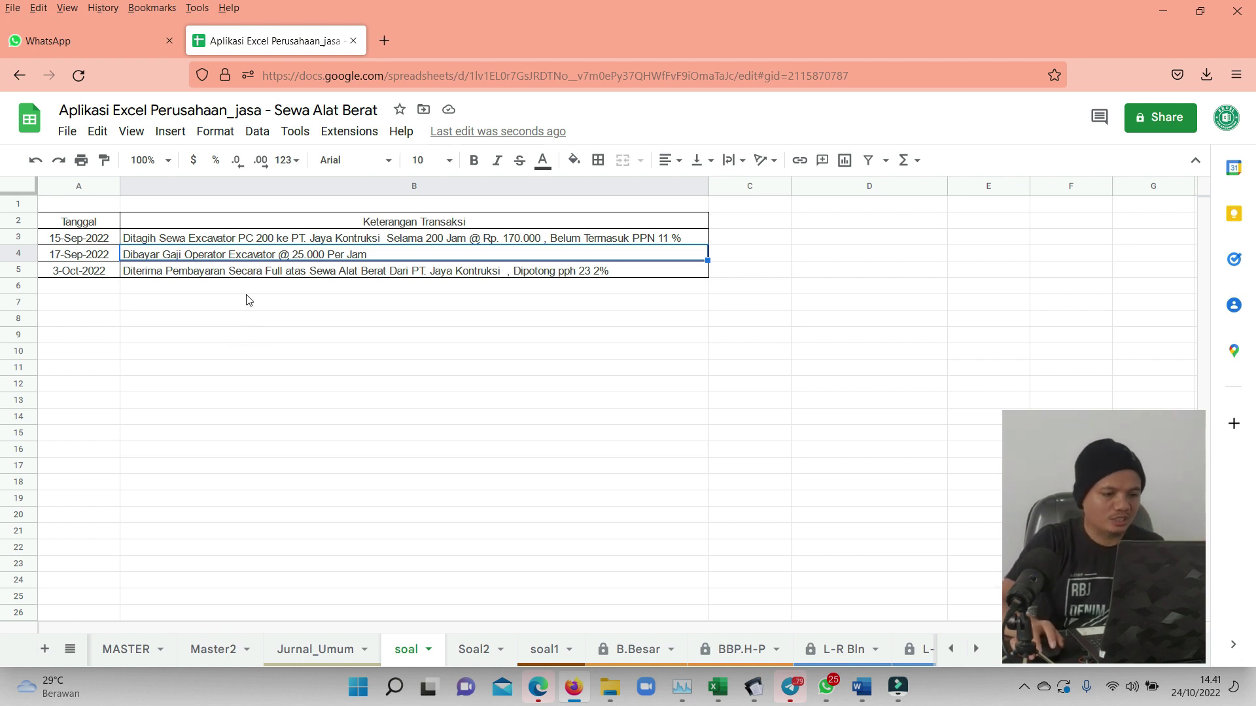
pyautogui.click(296, 649)
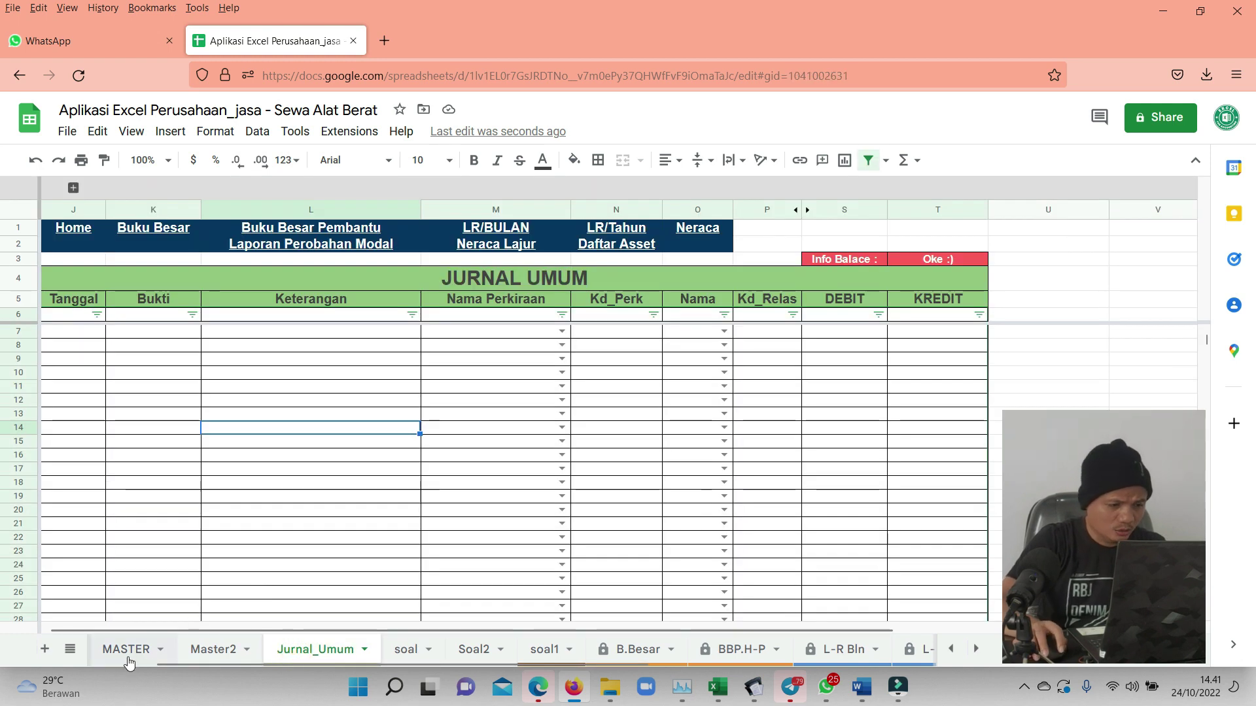
pyautogui.click(128, 660)
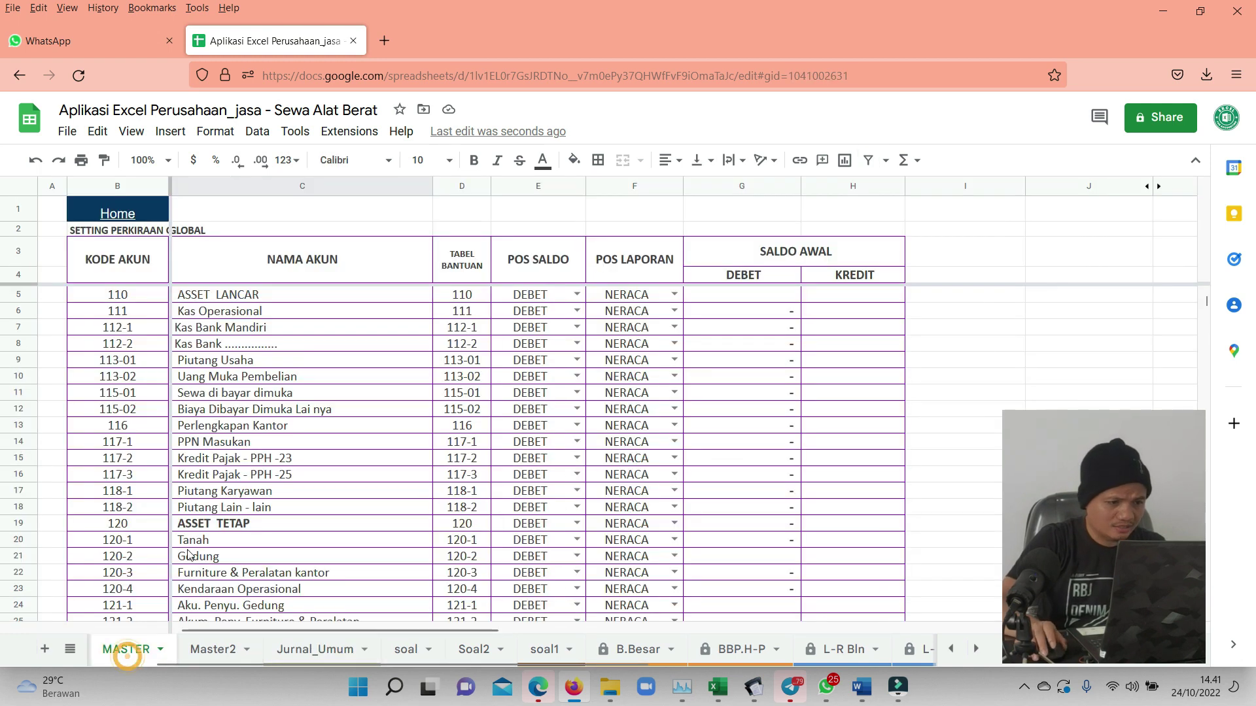
pyautogui.click(81, 650)
pyautogui.click(115, 487)
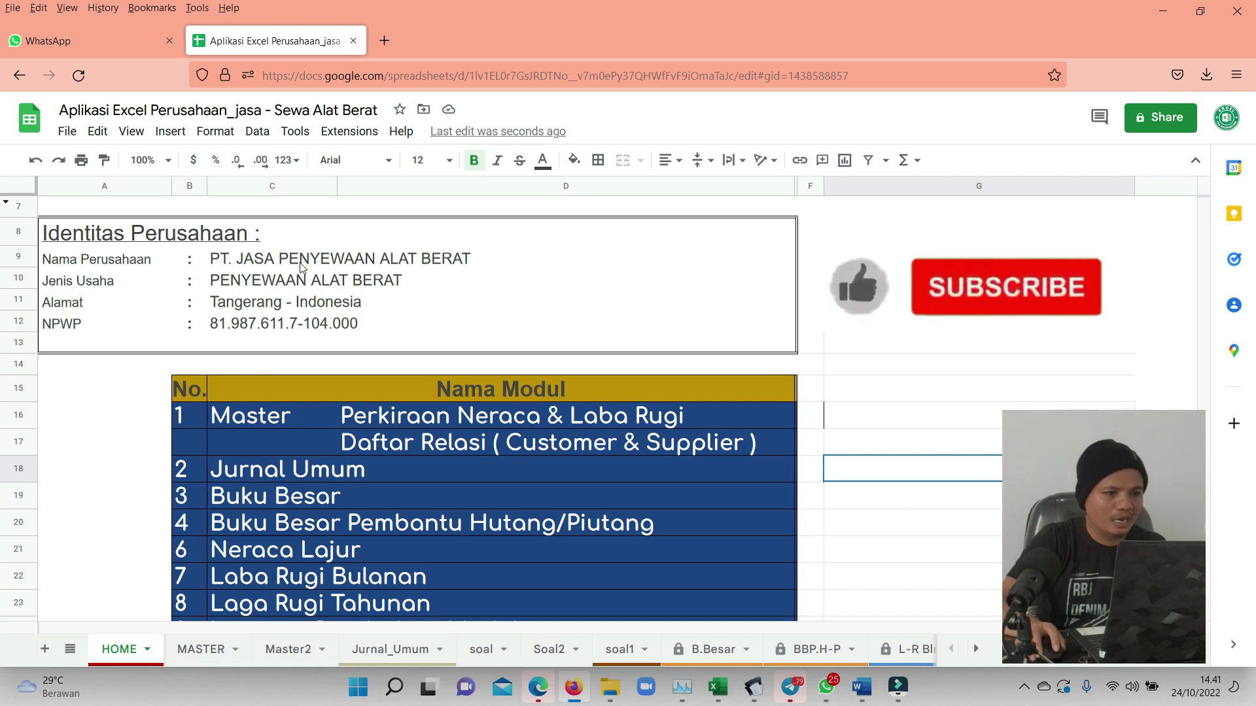
pyautogui.click(252, 288)
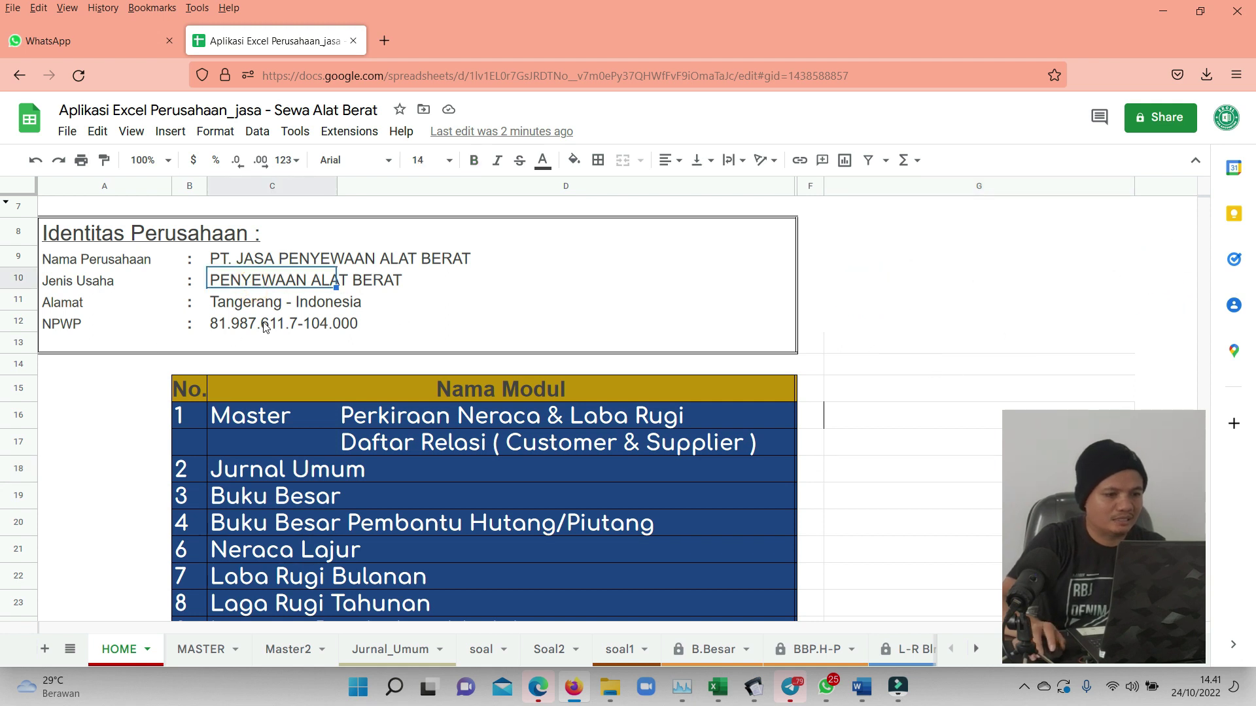
pyautogui.scroll(-2, 265, 328)
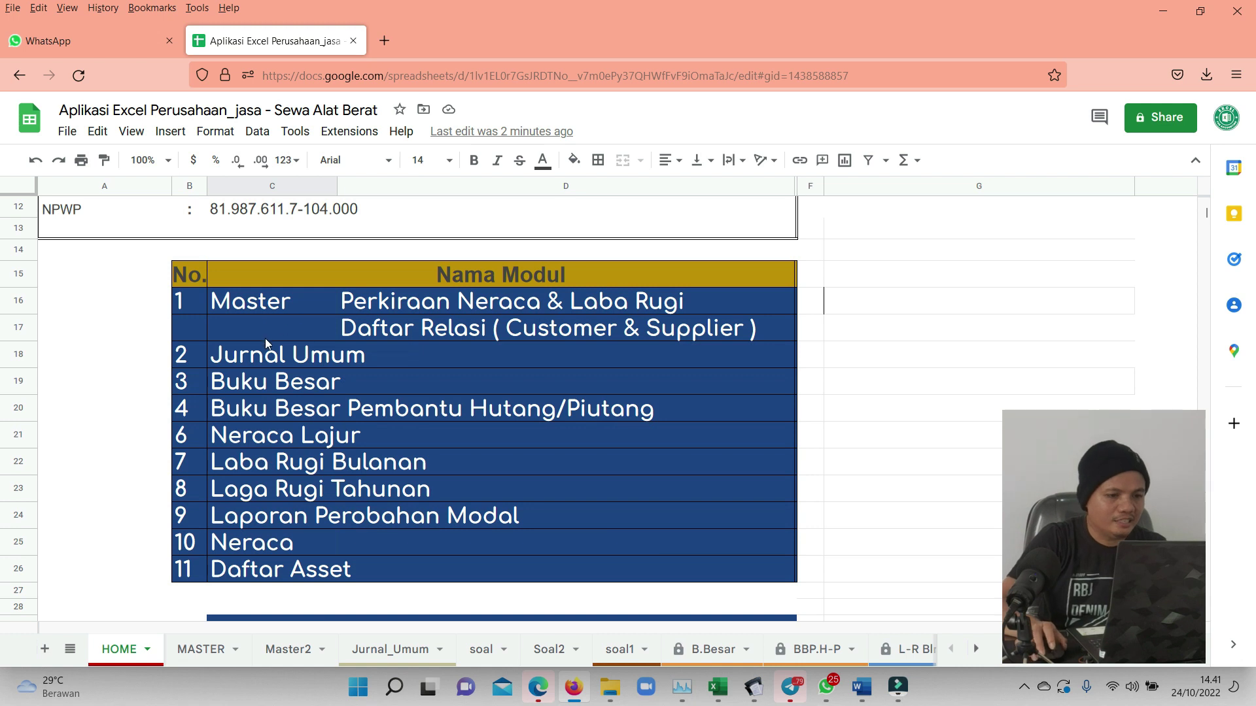
pyautogui.scroll(-2, 266, 351)
pyautogui.scroll(2, 266, 350)
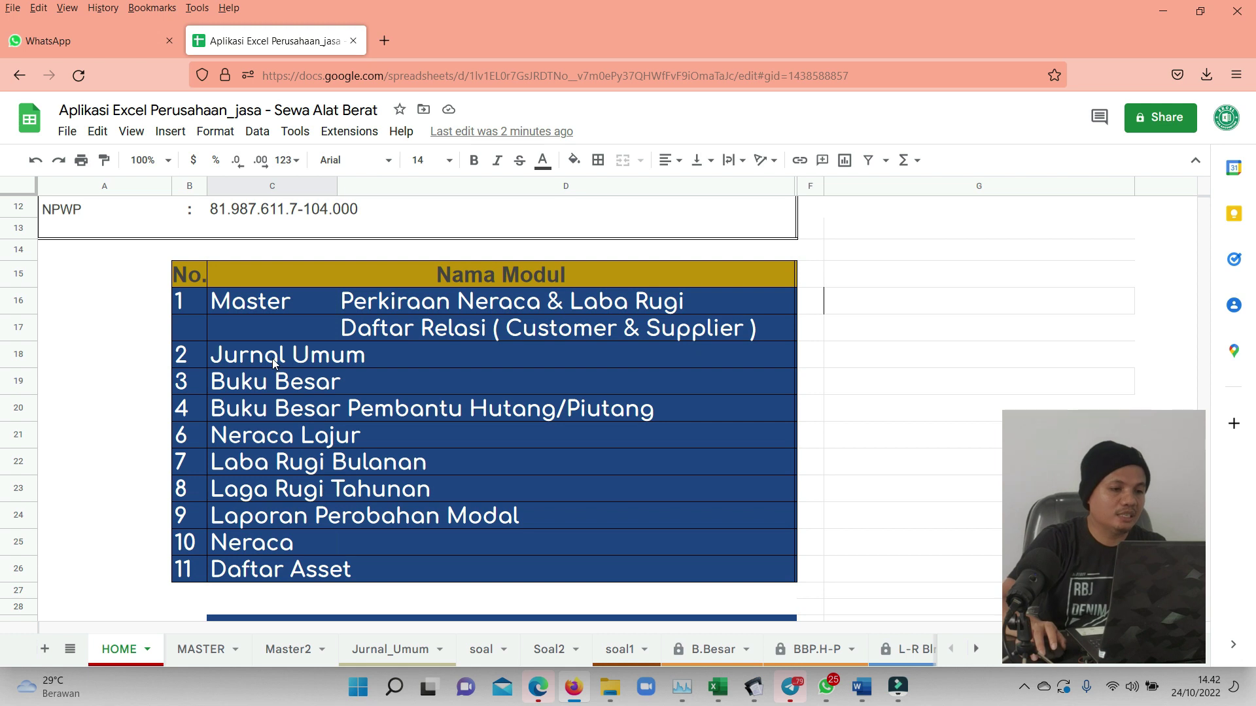
pyautogui.click(273, 300)
pyautogui.click(273, 356)
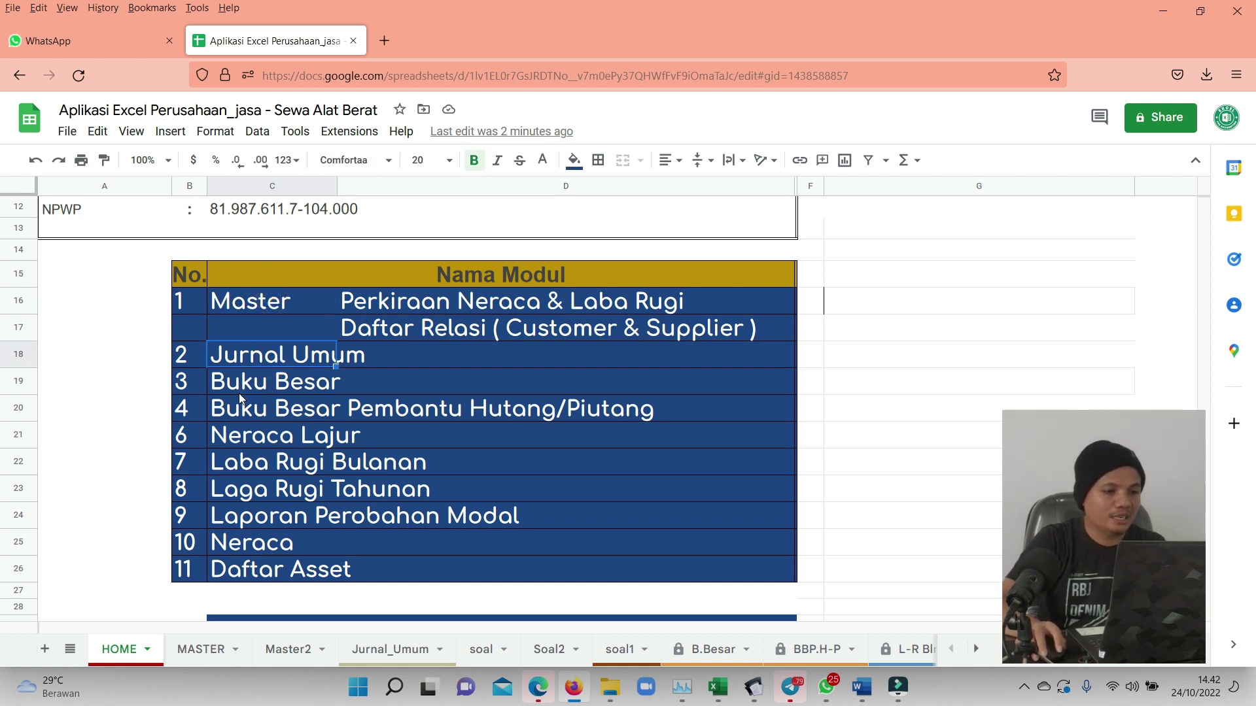
pyautogui.moveTo(189, 387)
pyautogui.mouseDown()
pyautogui.moveTo(371, 460)
pyautogui.moveTo(371, 506)
pyautogui.mouseUp()
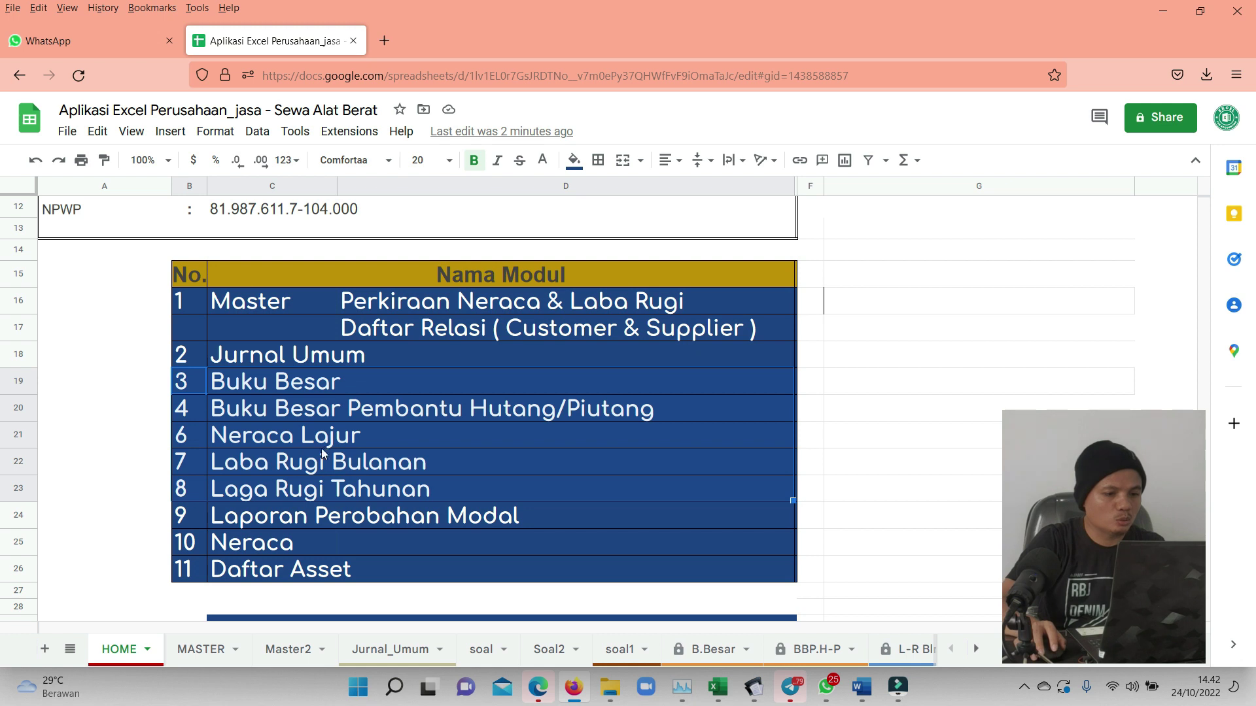
pyautogui.click(299, 439)
pyautogui.click(279, 467)
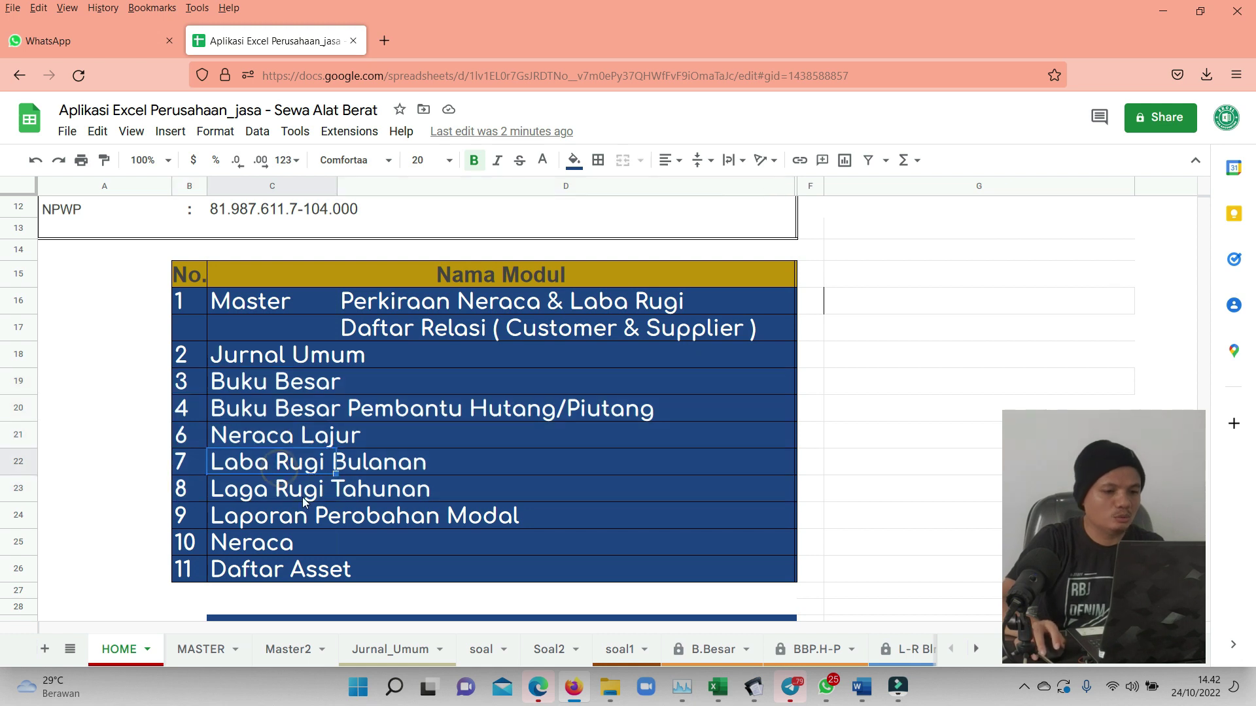
pyautogui.click(303, 498)
pyautogui.click(280, 518)
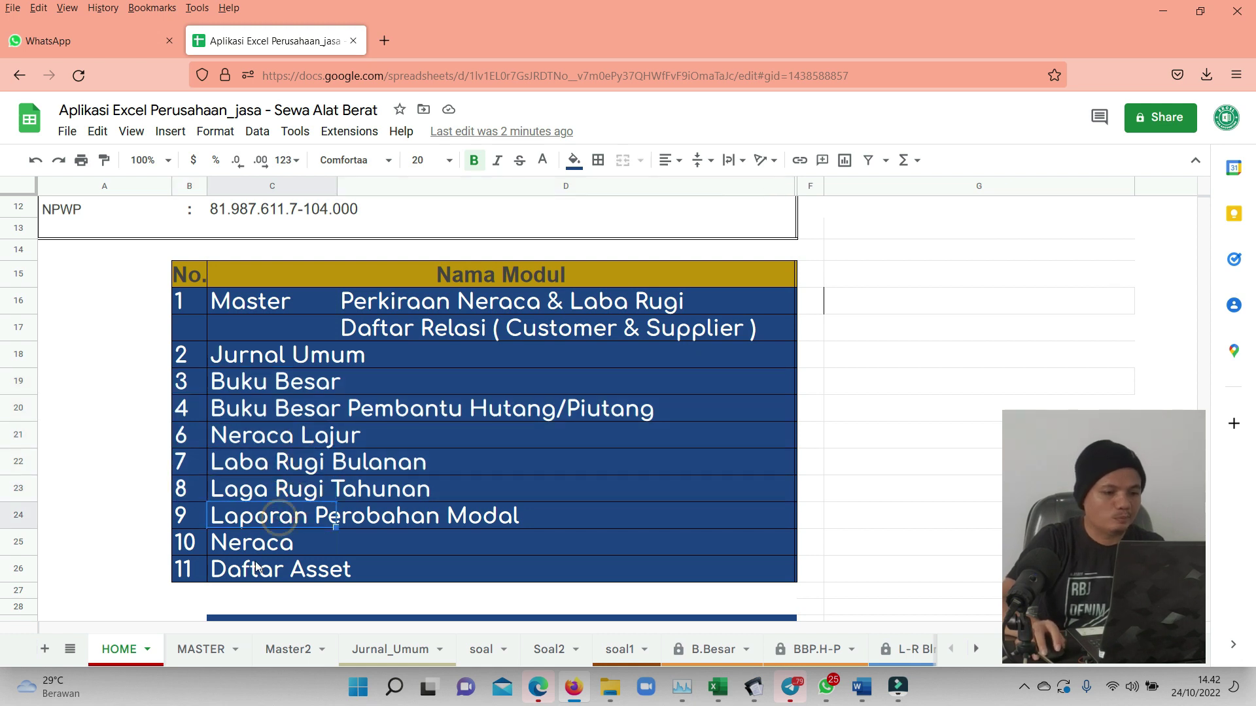
pyautogui.click(265, 544)
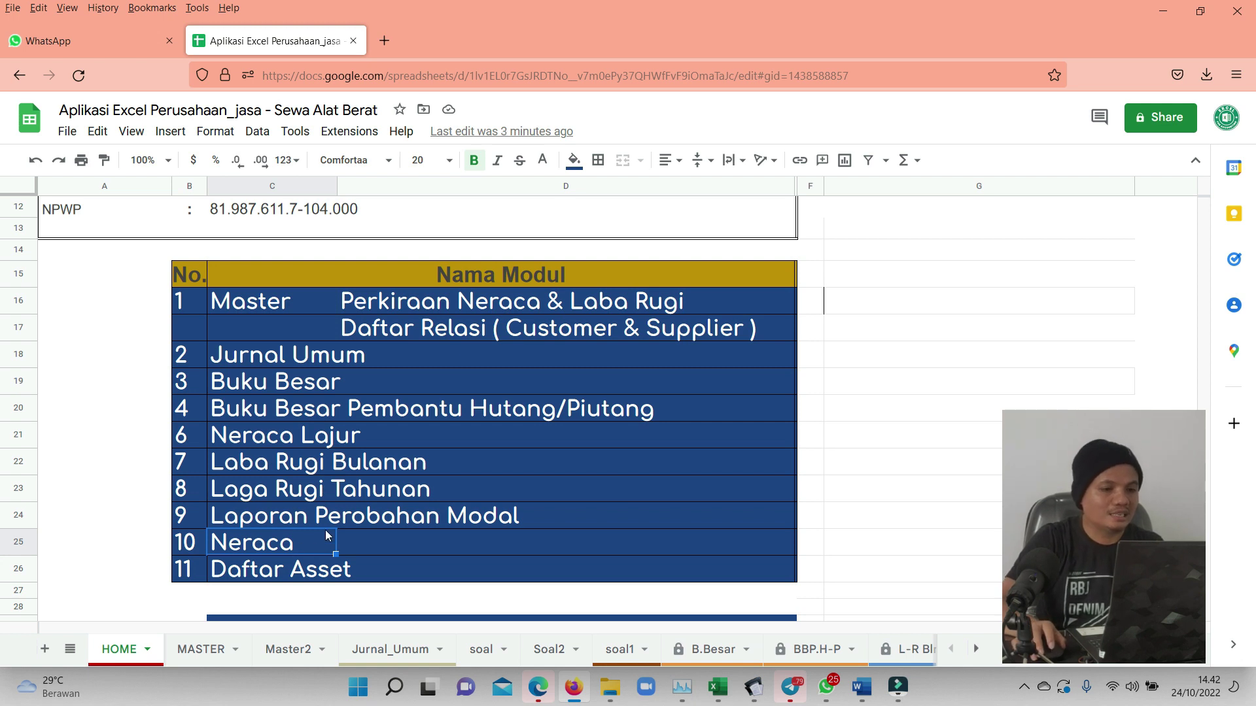
pyautogui.scroll(2, 301, 609)
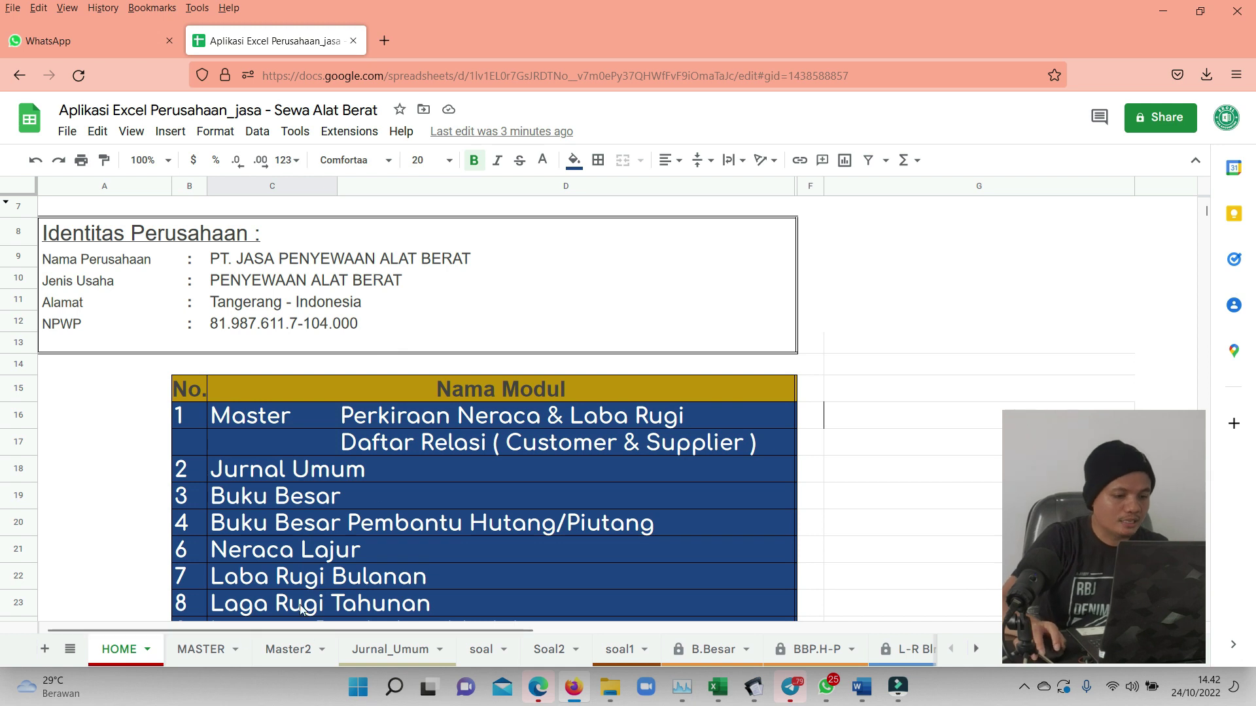
pyautogui.click(259, 469)
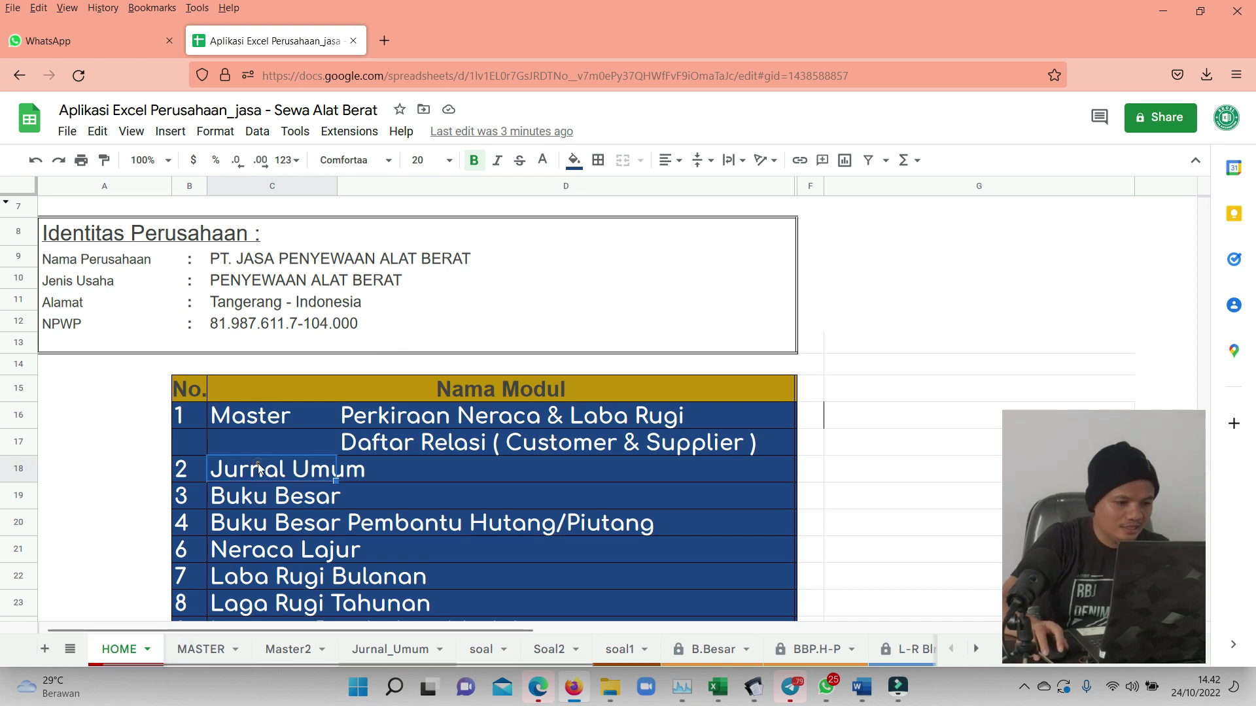
pyautogui.click(355, 660)
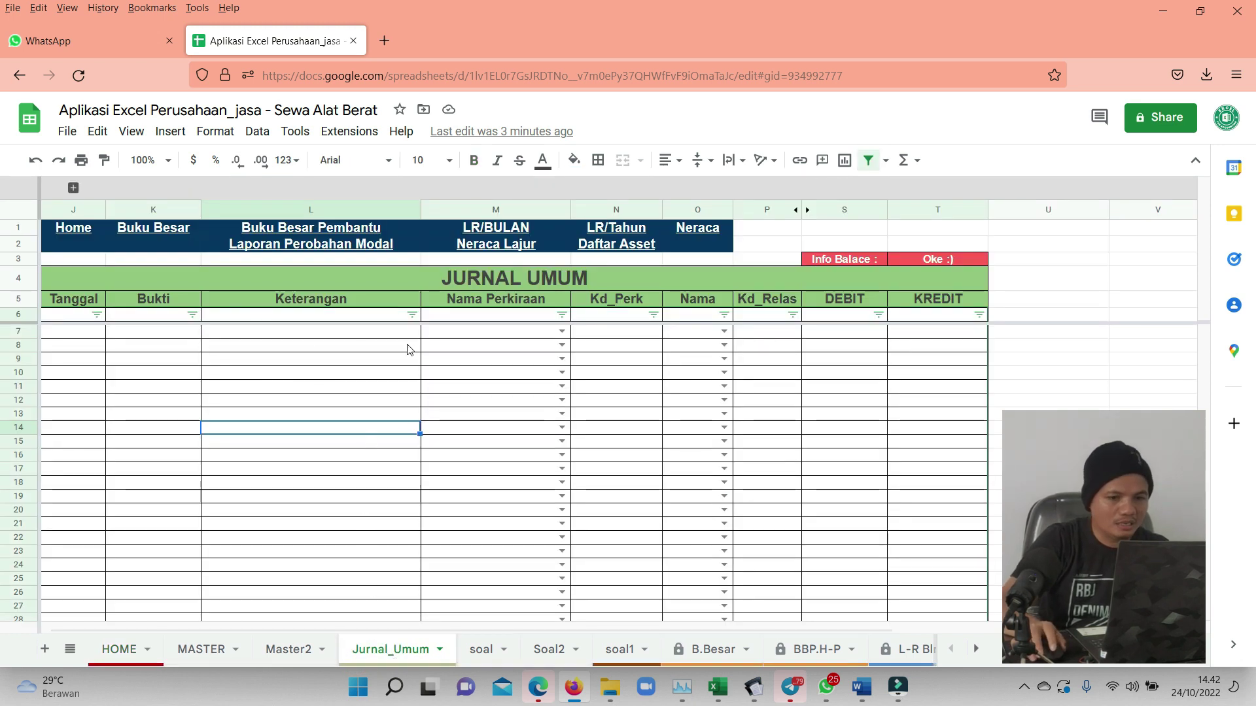
# Copy the 15-Sep-2022 date from soal cell A3 and select journal Tanggal cell J8.
pyautogui.click(309, 347)
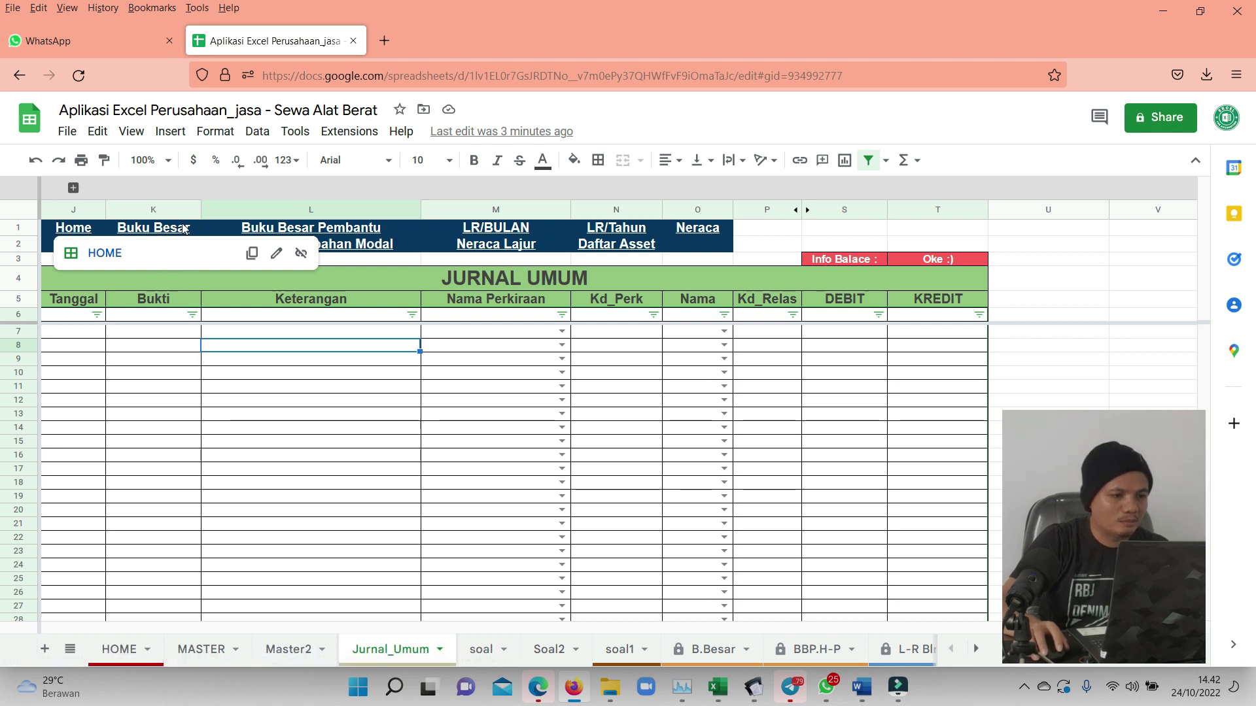
pyautogui.moveTo(496, 244)
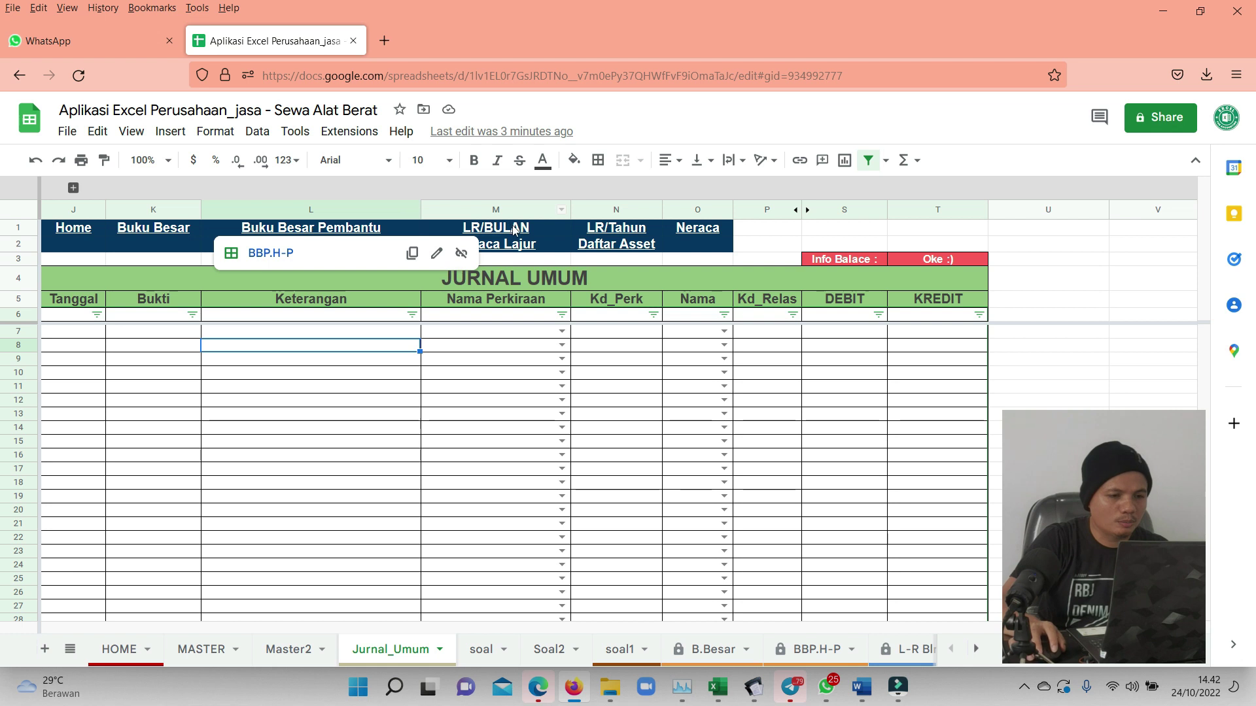
pyautogui.moveTo(616, 228)
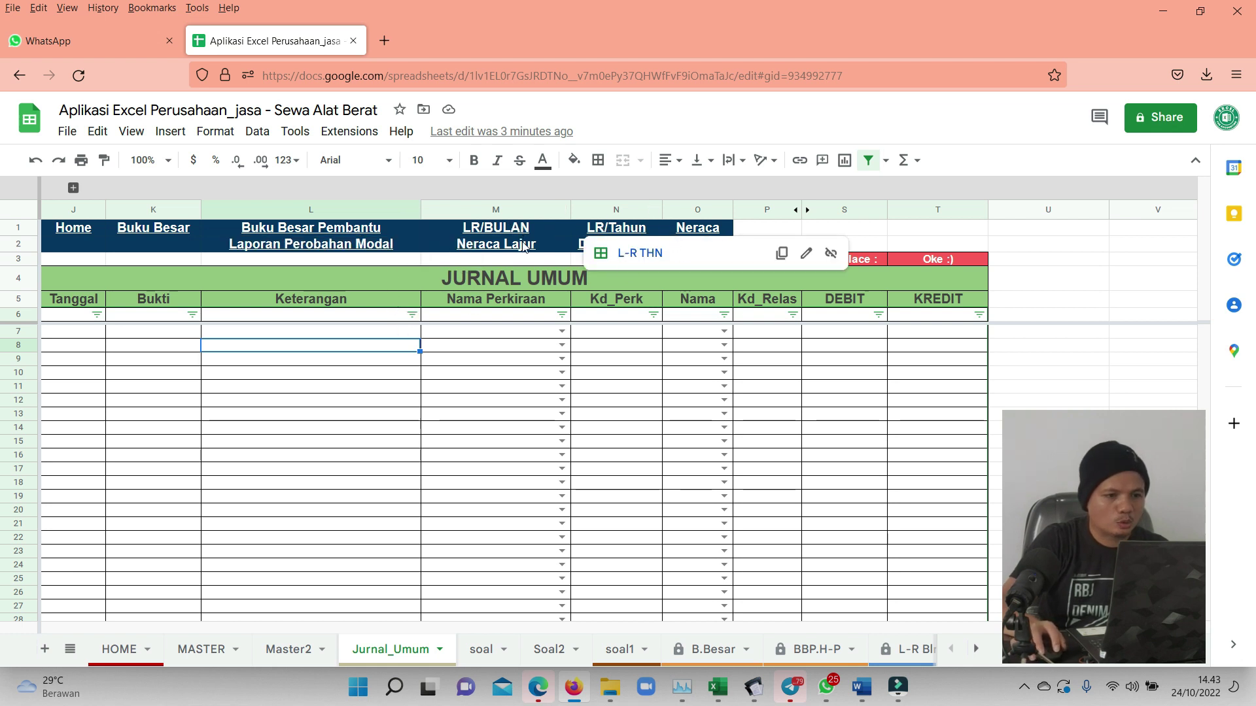
pyautogui.click(477, 401)
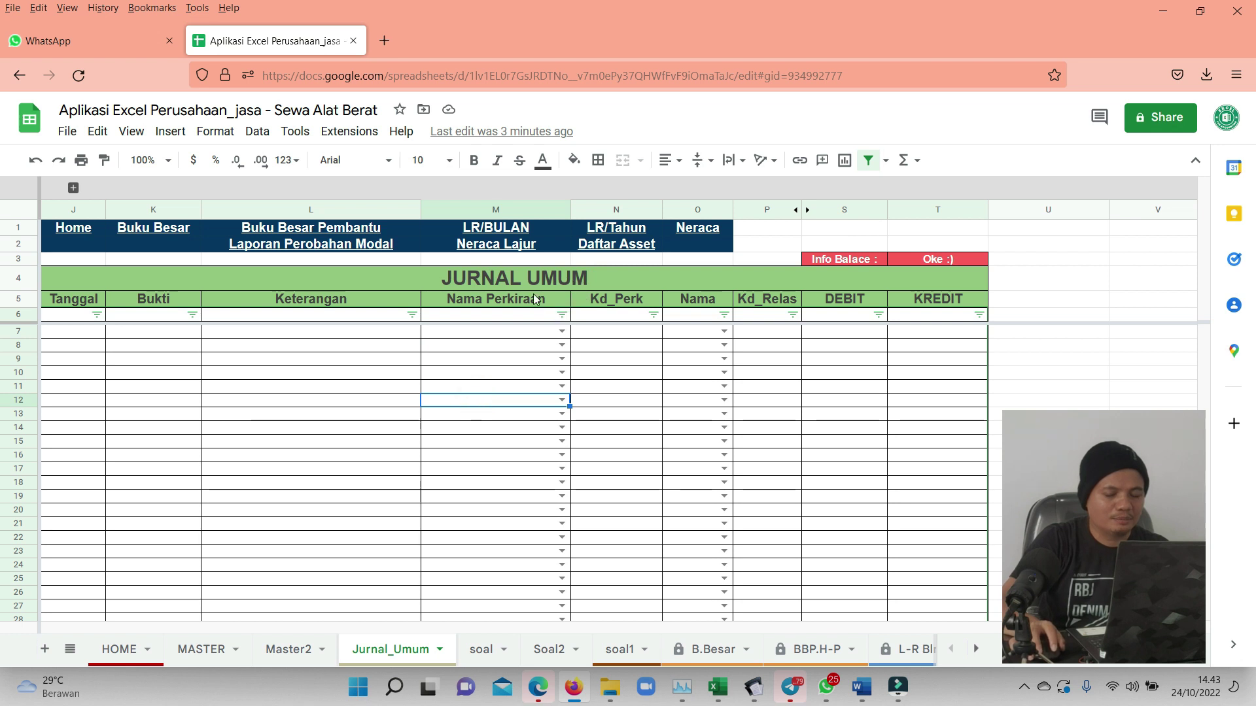
pyautogui.click(290, 417)
pyautogui.click(473, 651)
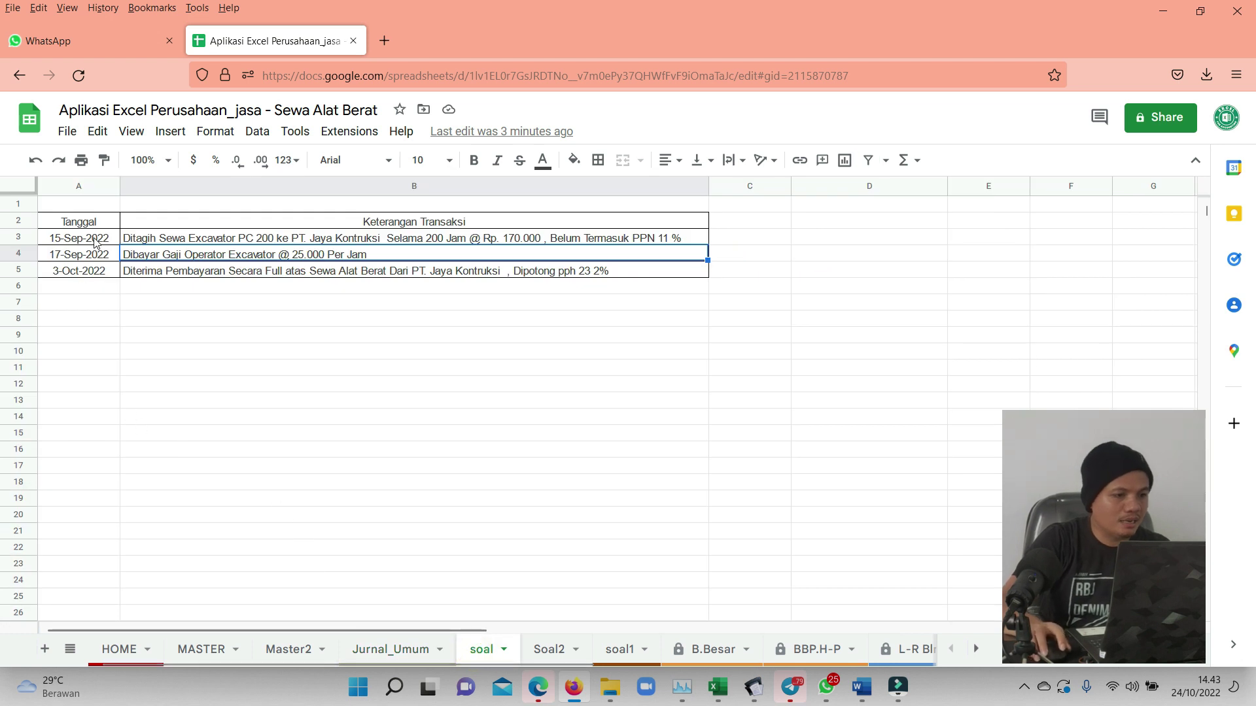
pyautogui.click(94, 242)
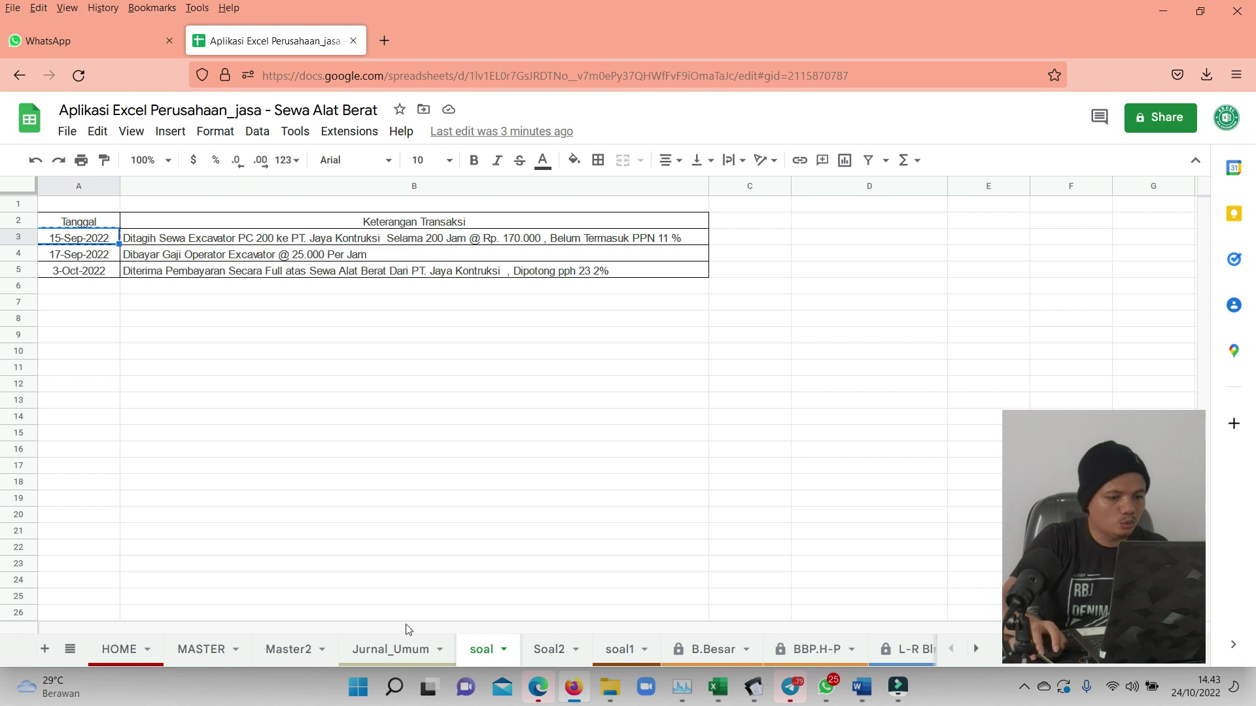
pyautogui.click(395, 650)
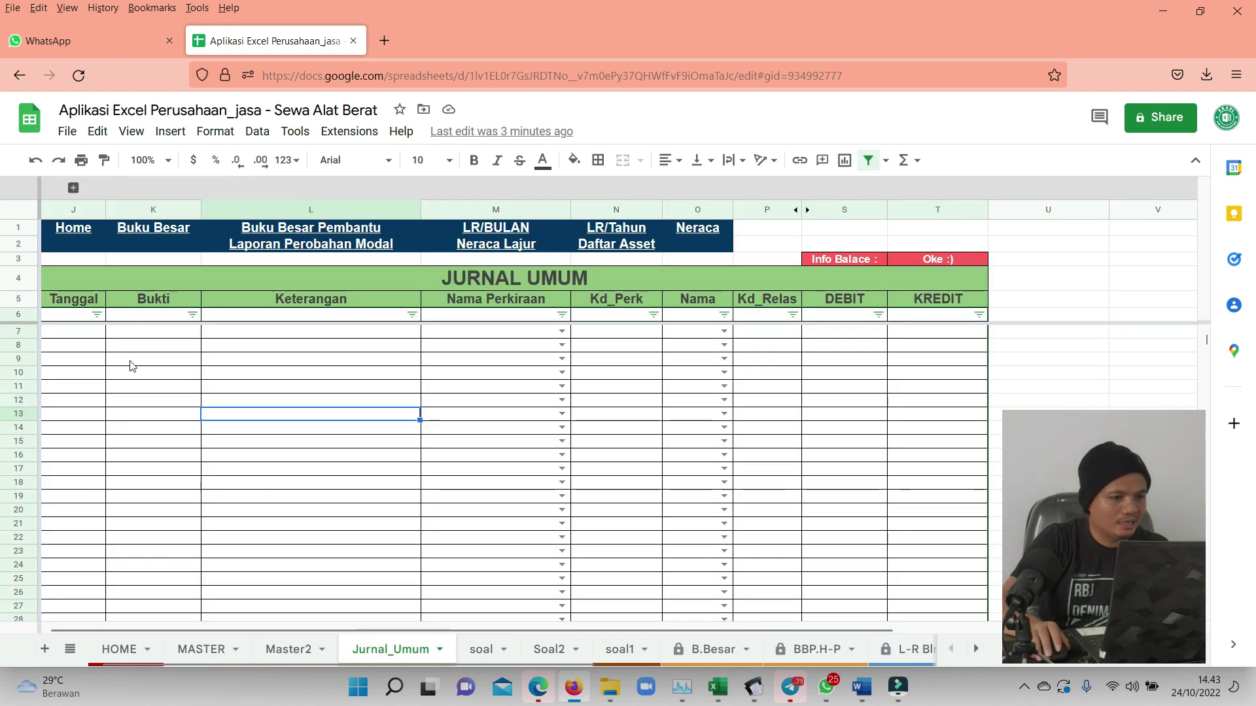
pyautogui.click(83, 350)
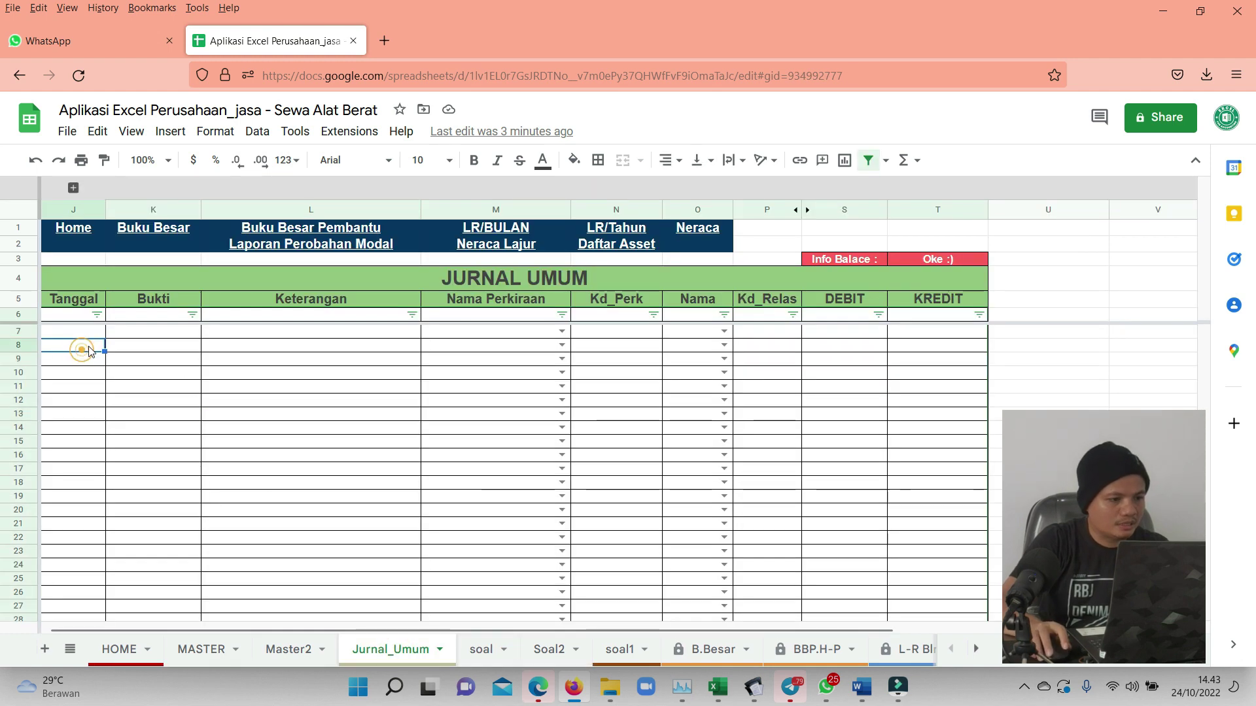
# Paste the 15-Sep-2022 date into Tanggal cells J8, J9 and J10.
pyautogui.write('15-Sep-2022')
pyautogui.click(76, 358)
pyautogui.write('15-Sep-2022')
pyautogui.click(71, 380)
pyautogui.click(69, 372)
pyautogui.write('15-Sep-2022')
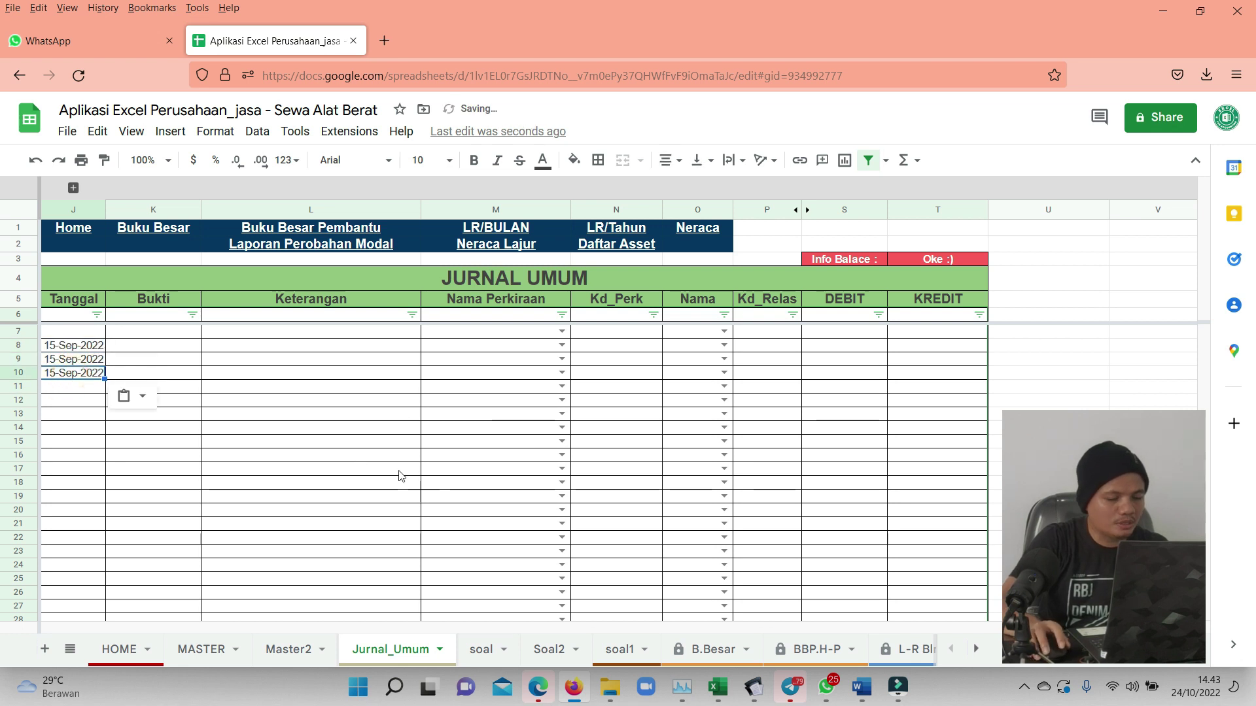
# Copy the excavator rental billing description from soal into L8 and edit it there.
pyautogui.click(479, 649)
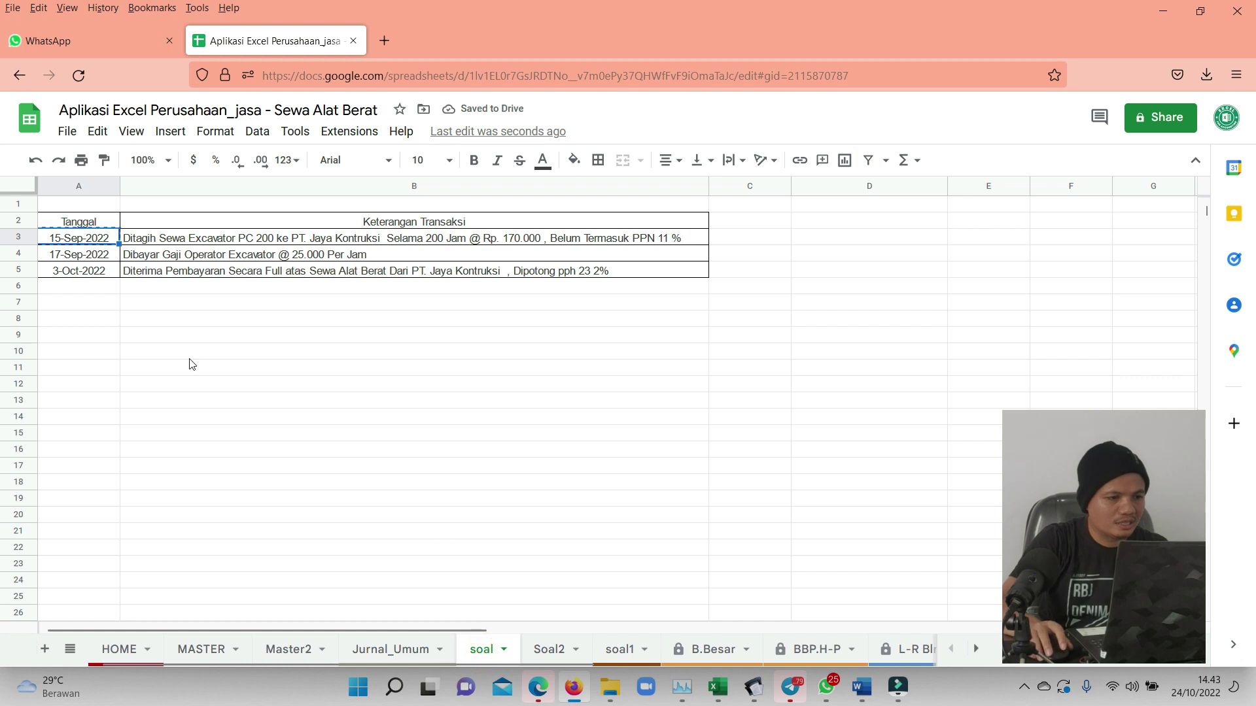
pyautogui.click(240, 239)
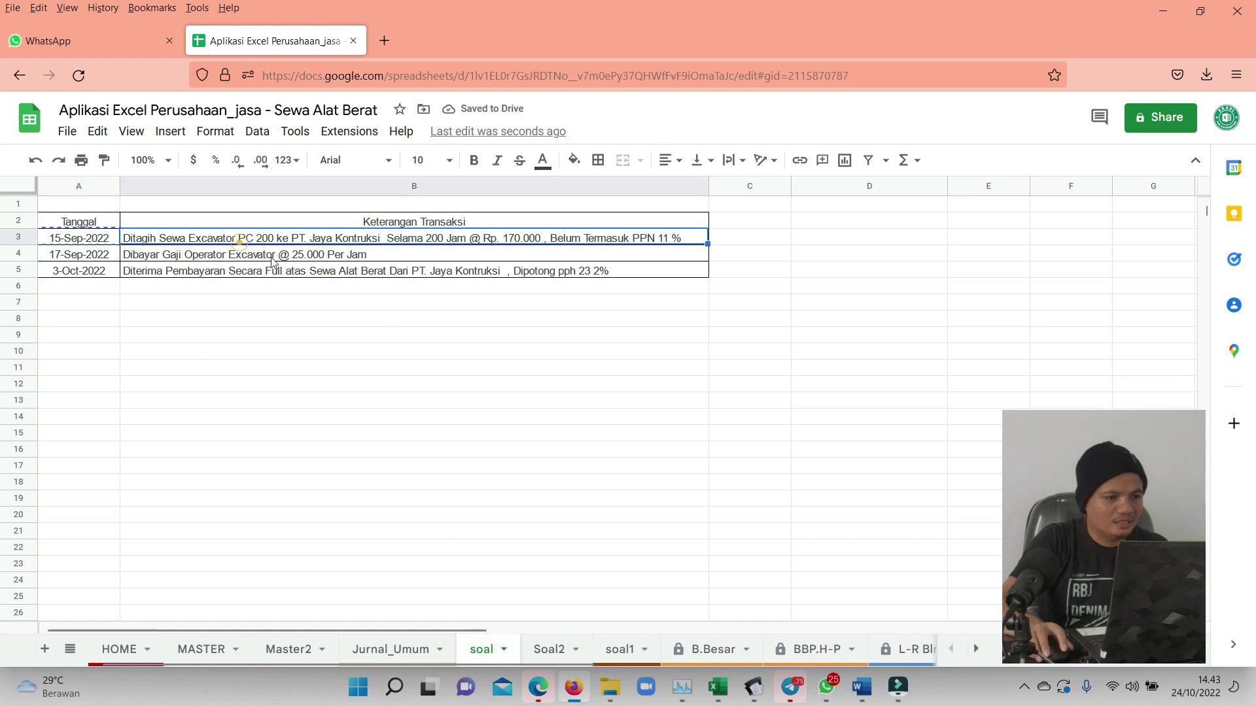
pyautogui.click(391, 650)
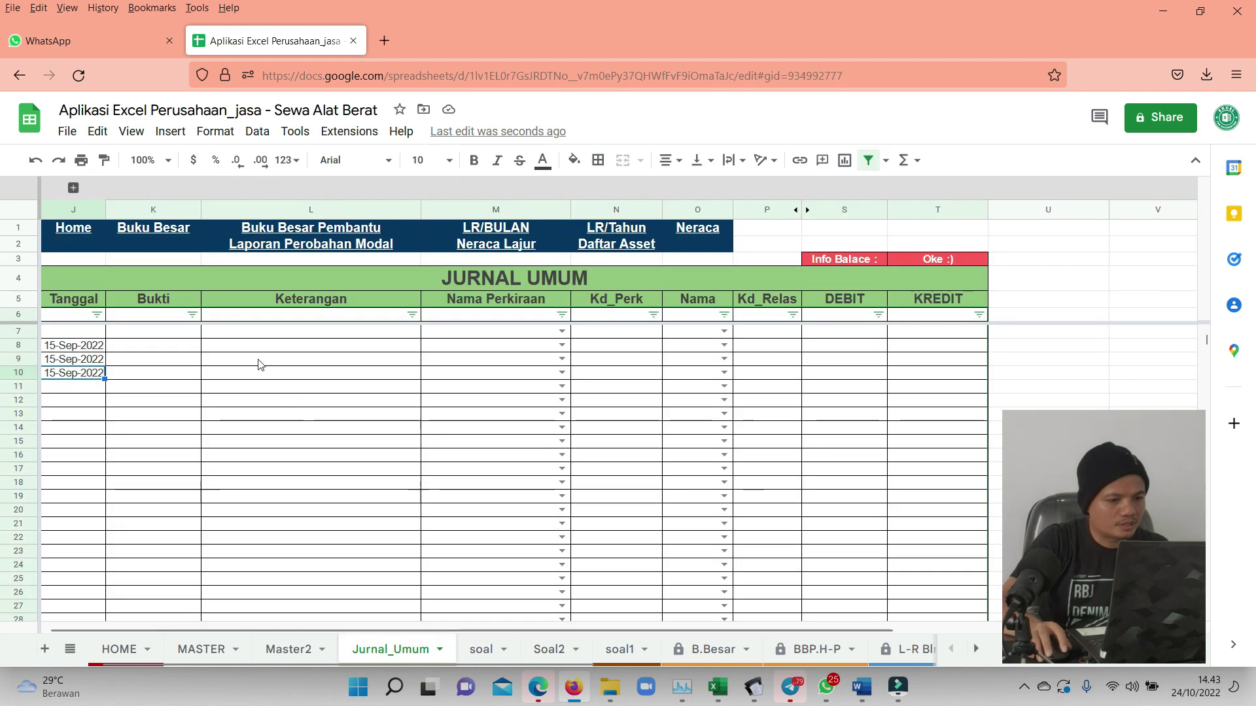
pyautogui.click(228, 348)
pyautogui.hotkey('ctrl', 'v')
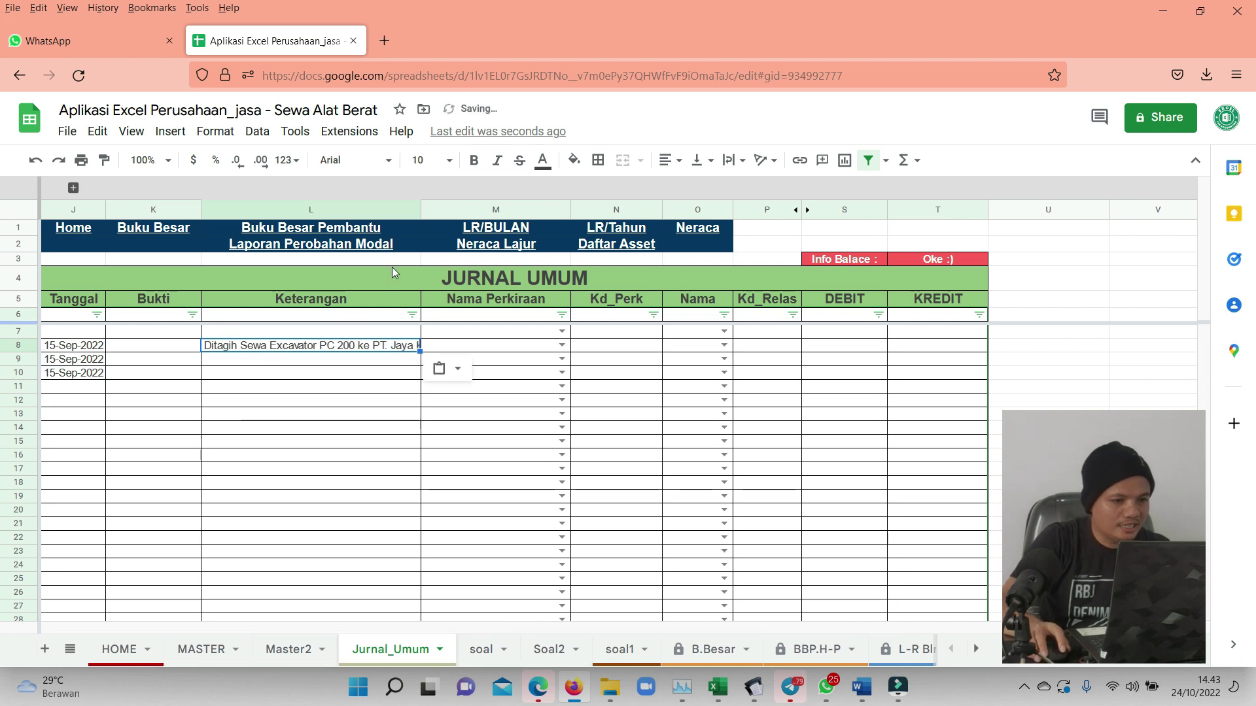
pyautogui.moveTo(310, 236)
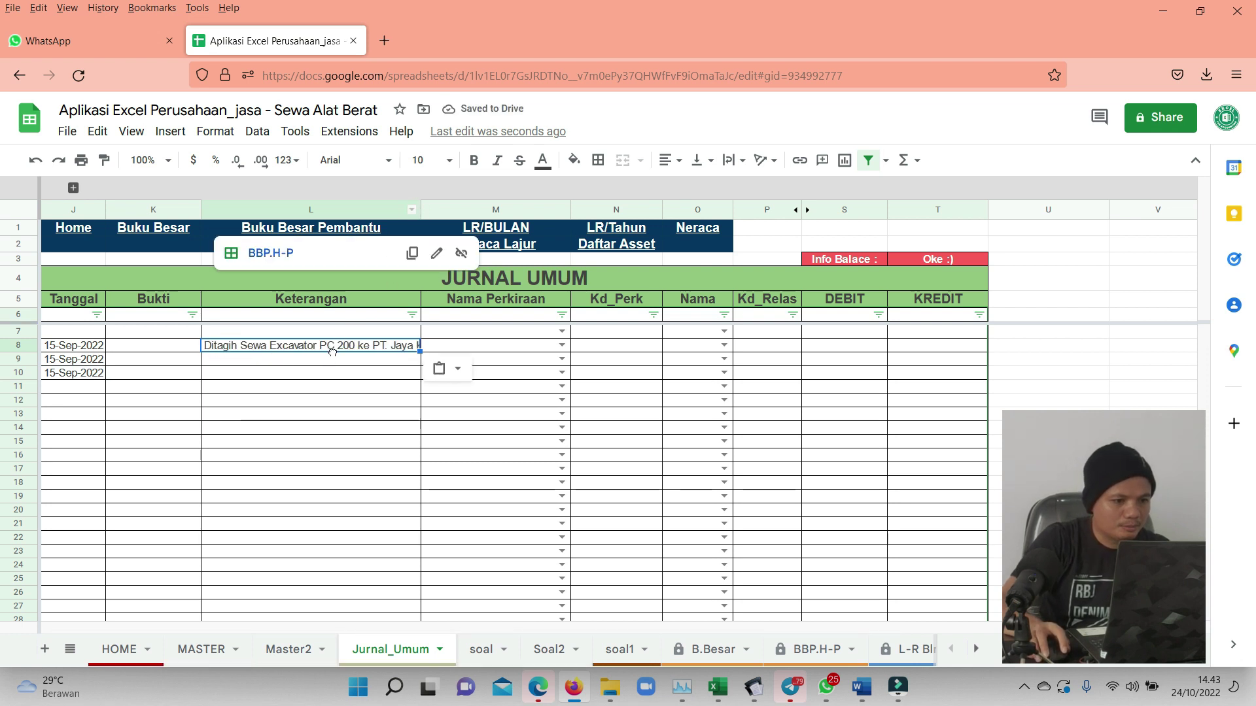
pyautogui.doubleClick(332, 348)
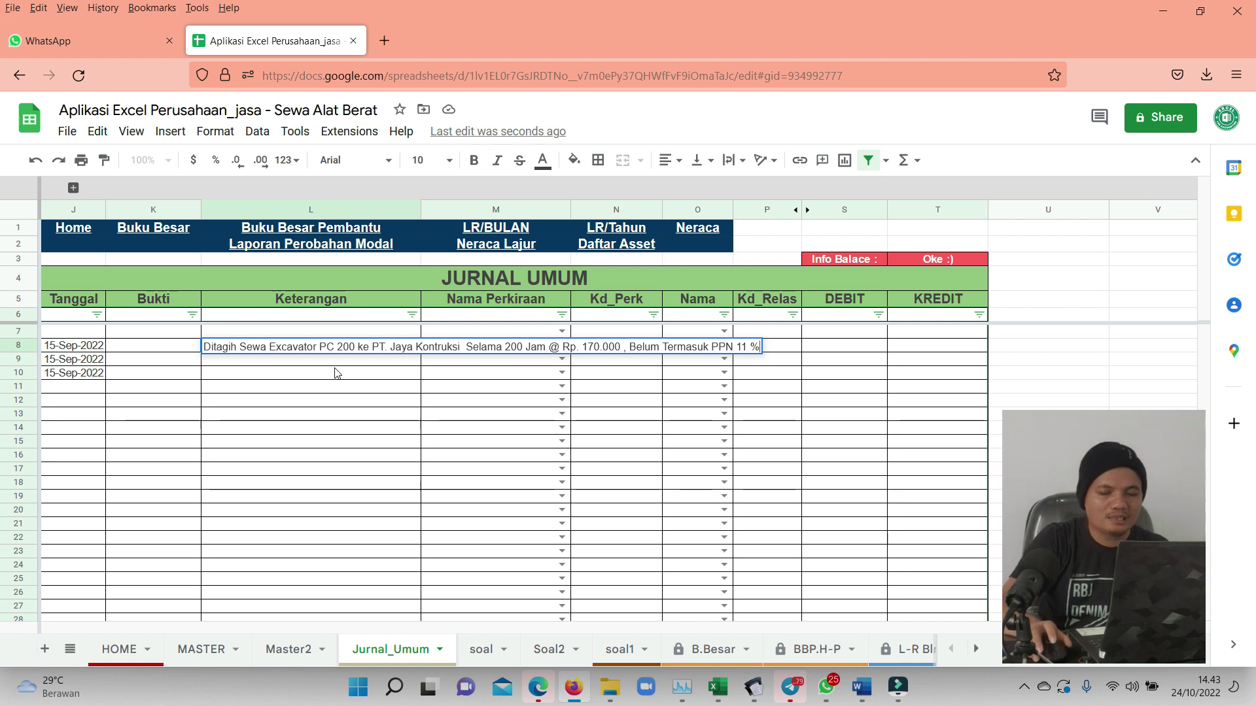
pyautogui.click(288, 361)
pyautogui.click(304, 350)
pyautogui.click(303, 350)
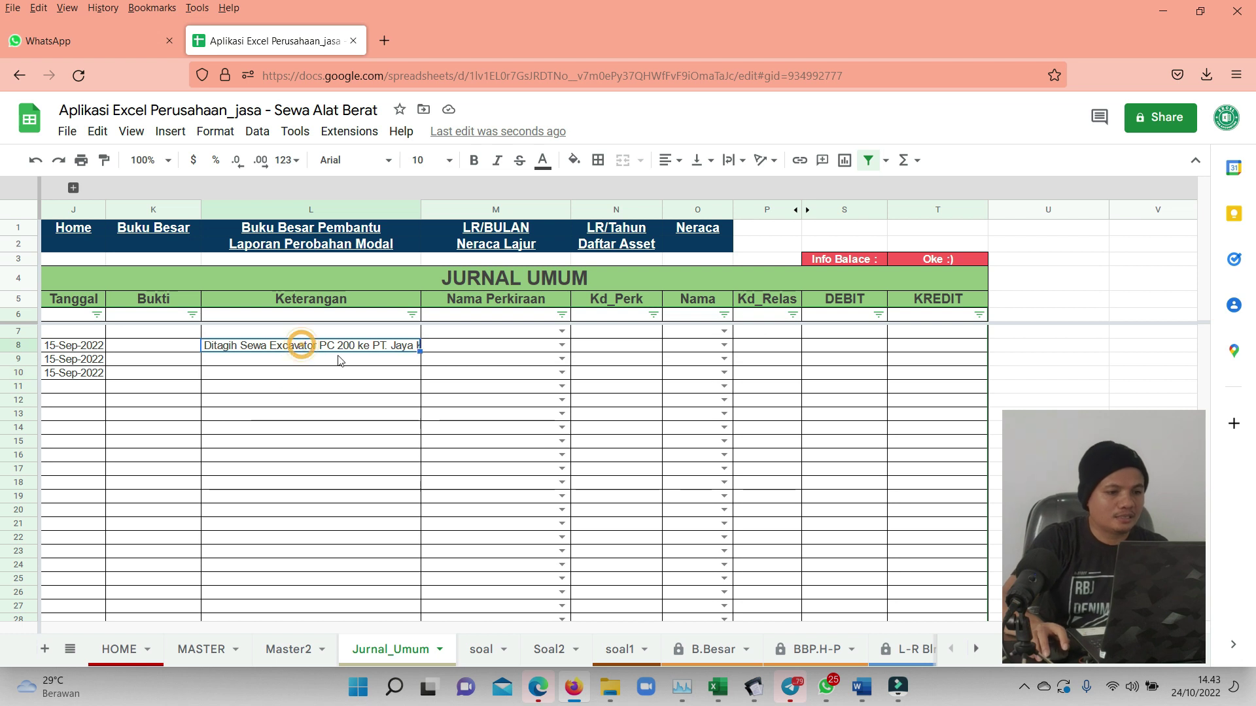
pyautogui.click(503, 348)
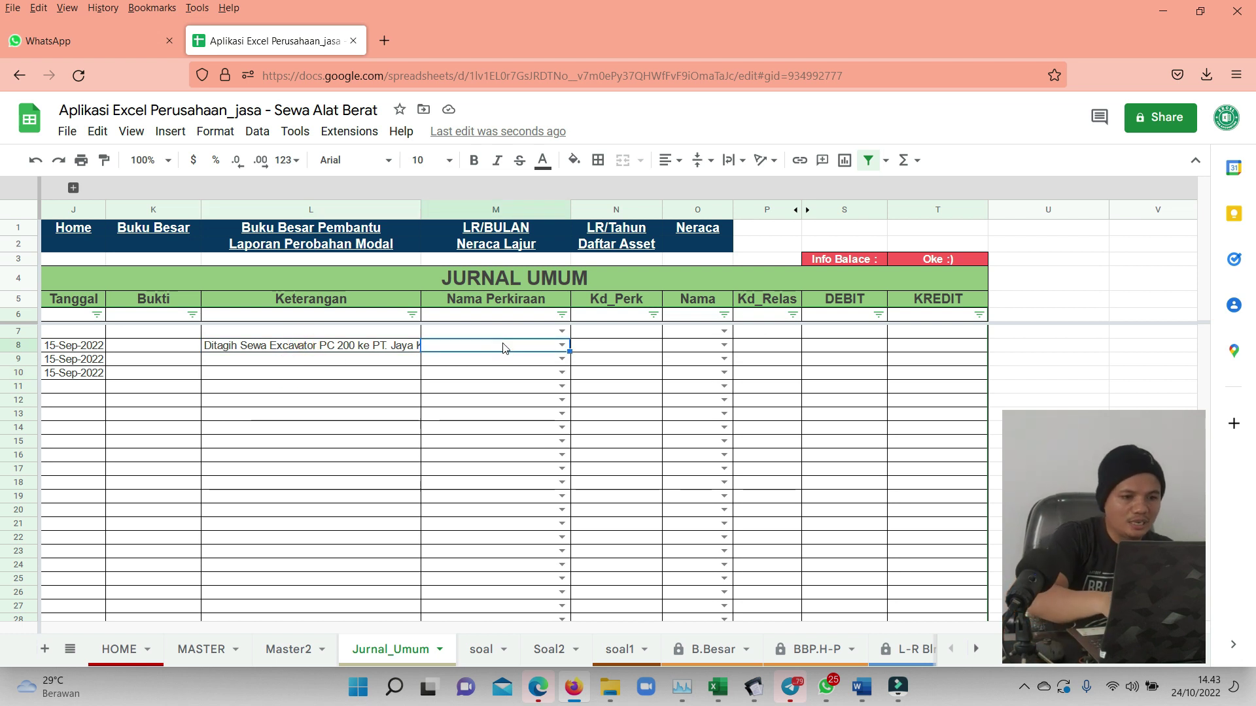
# Set row 8's account to Piutang Usaha from the autocomplete suggestions.
pyautogui.write('piutang')
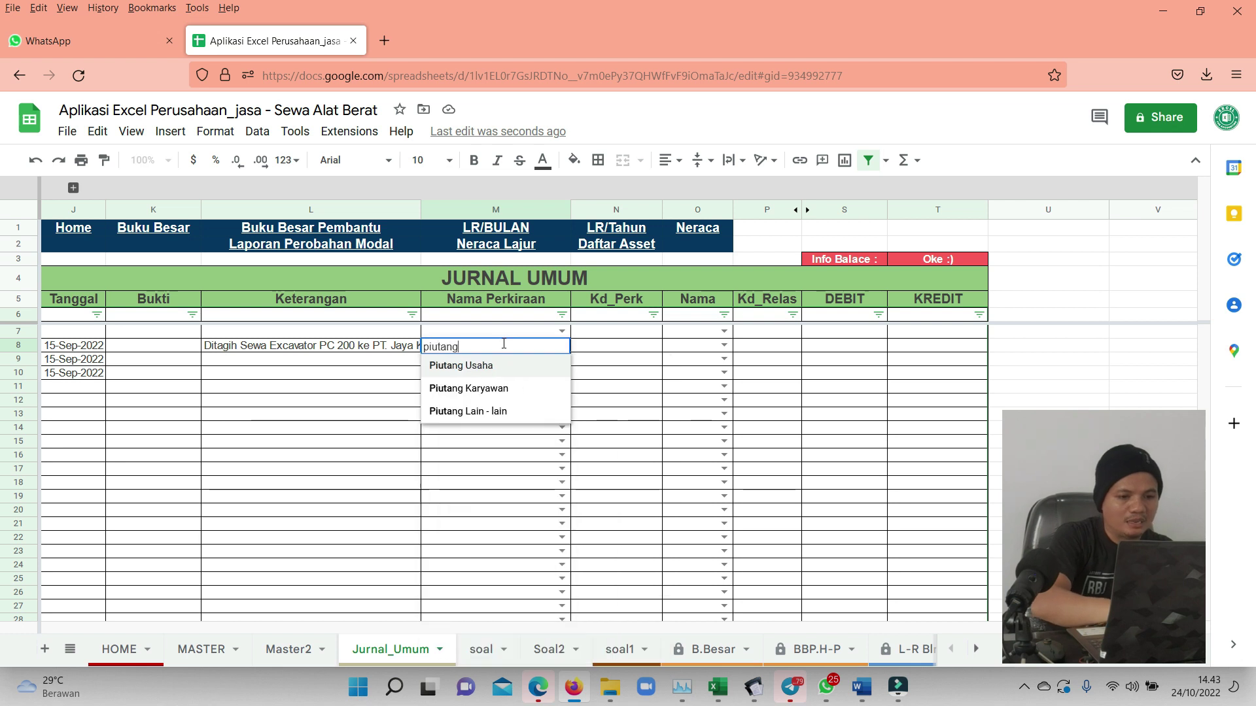
pyautogui.click(481, 371)
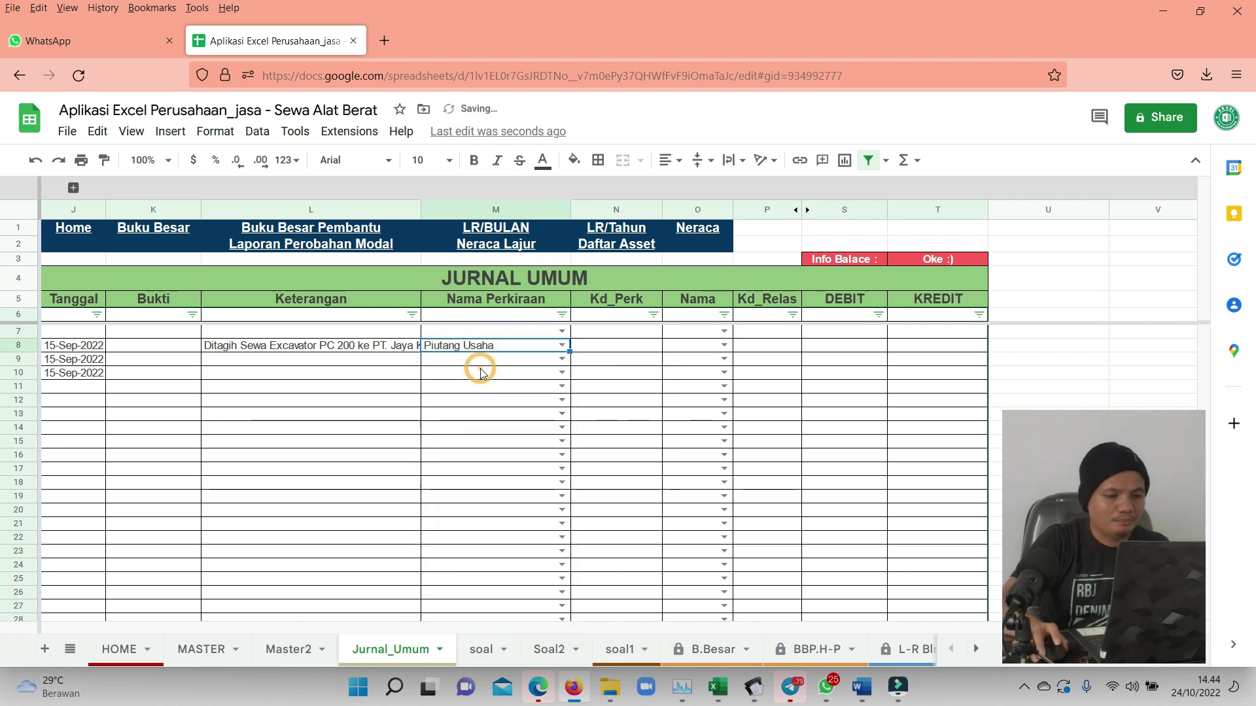
pyautogui.click(594, 347)
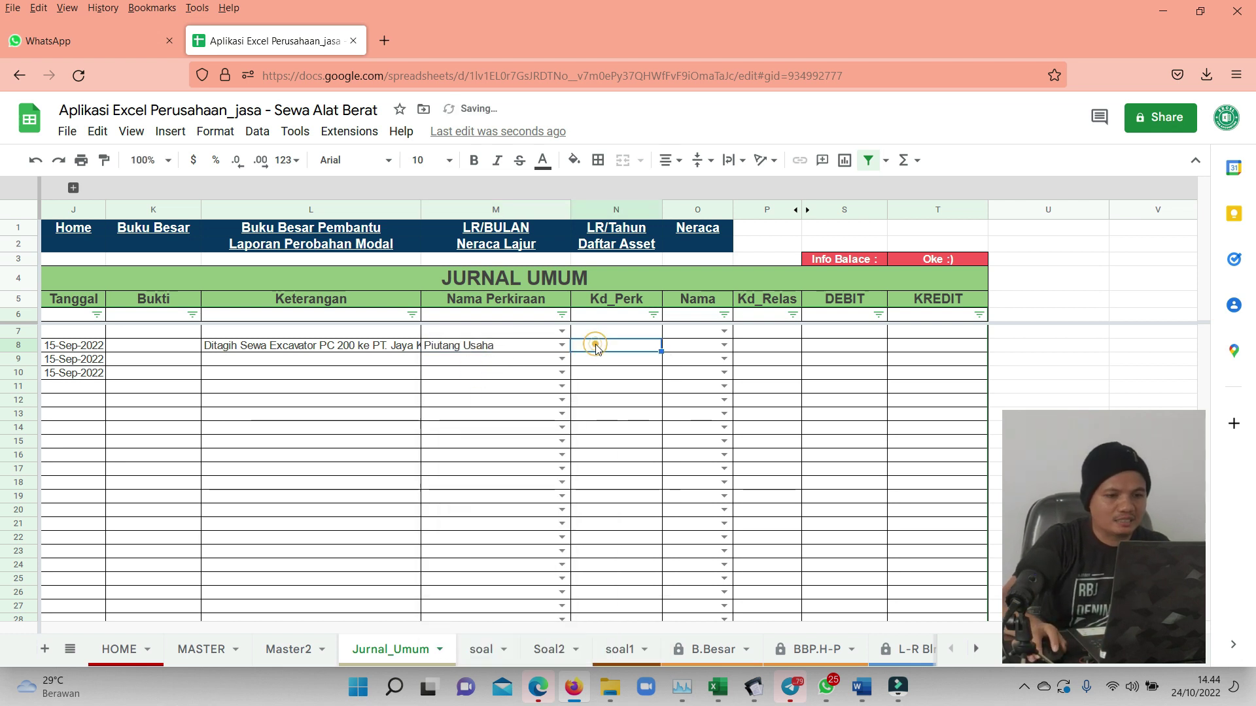
# Copy the L8 billing description into L9 and L10.
pyautogui.click(350, 364)
pyautogui.click(337, 346)
pyautogui.hotkey('ctrl', 'c')
pyautogui.click(291, 359)
pyautogui.hotkey('ctrl', 'v')
pyautogui.click(278, 378)
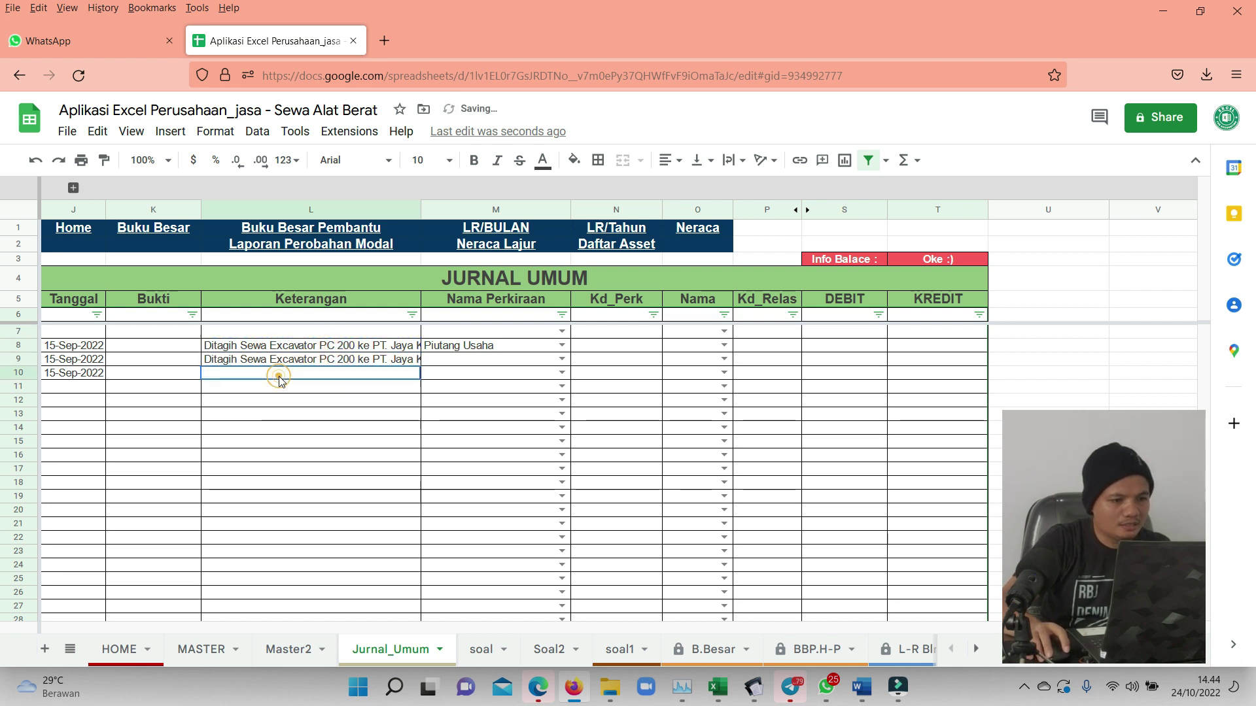
pyautogui.hotkey('ctrl', 'v')
# Set row 9's account to Pendapatan Jasa Sewa Alat Berat and row 10's to PPN Keluaran.
pyautogui.click(459, 360)
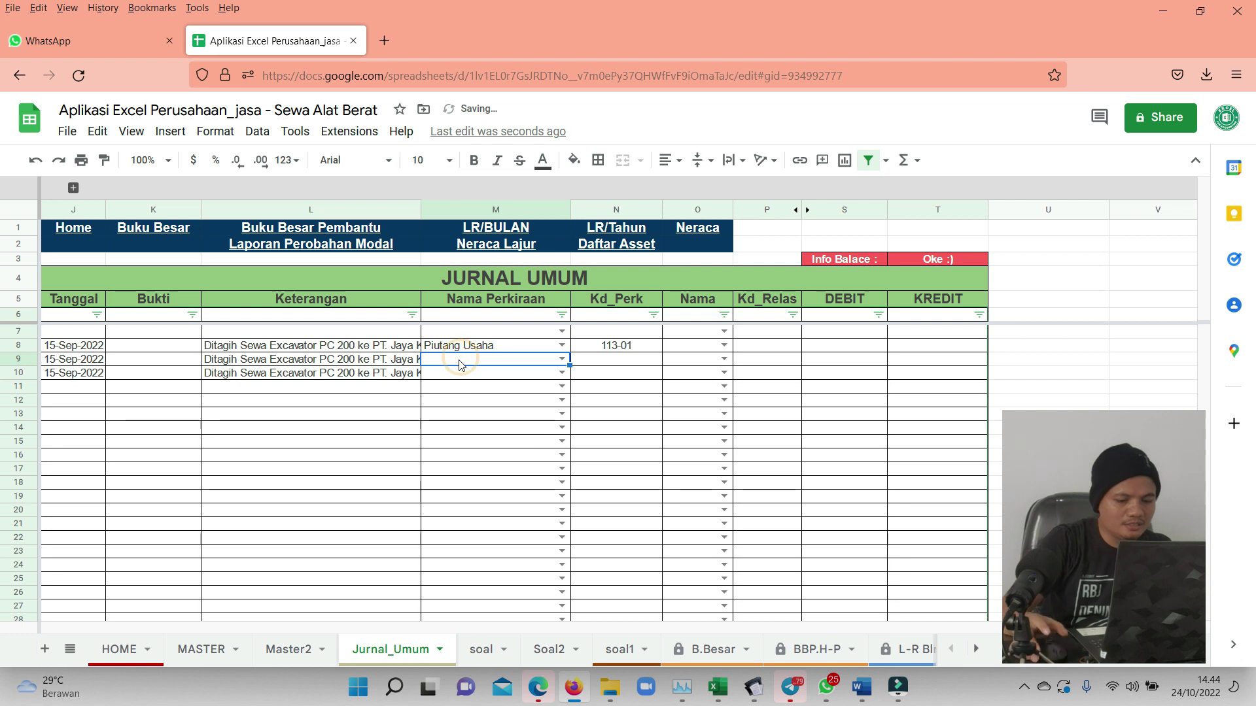
pyautogui.click(460, 364)
pyautogui.write('penda')
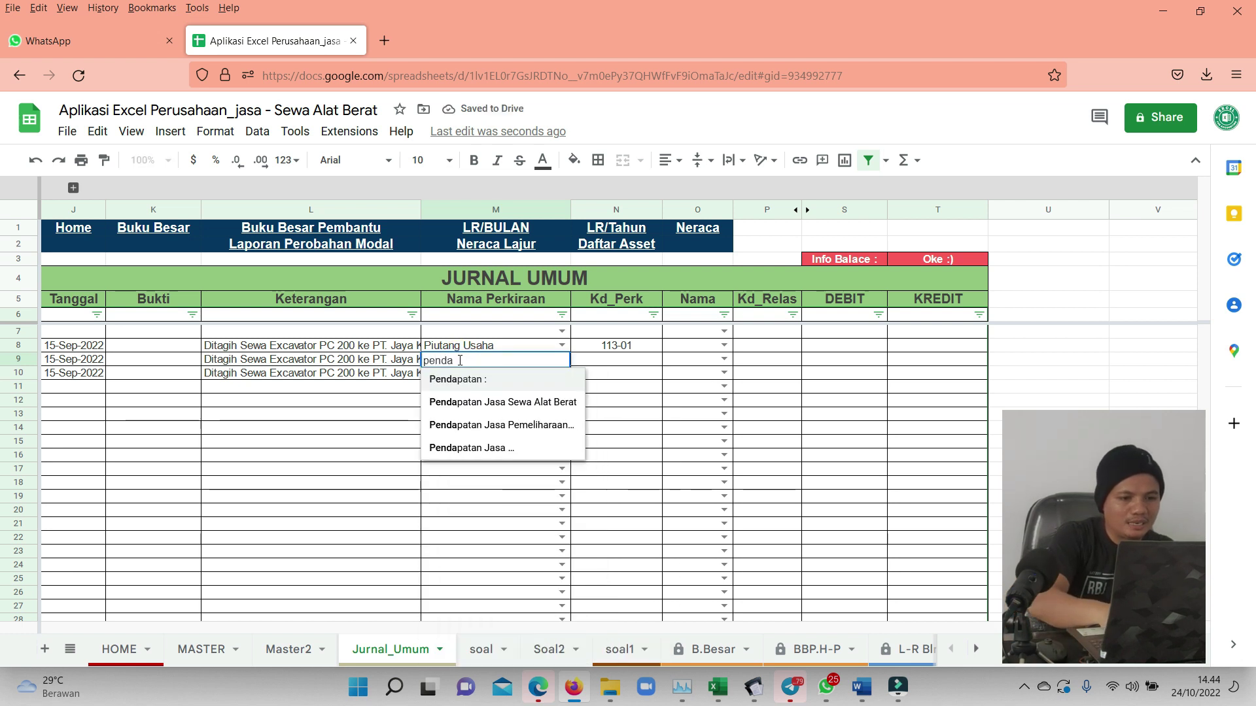
pyautogui.click(487, 402)
pyautogui.click(478, 377)
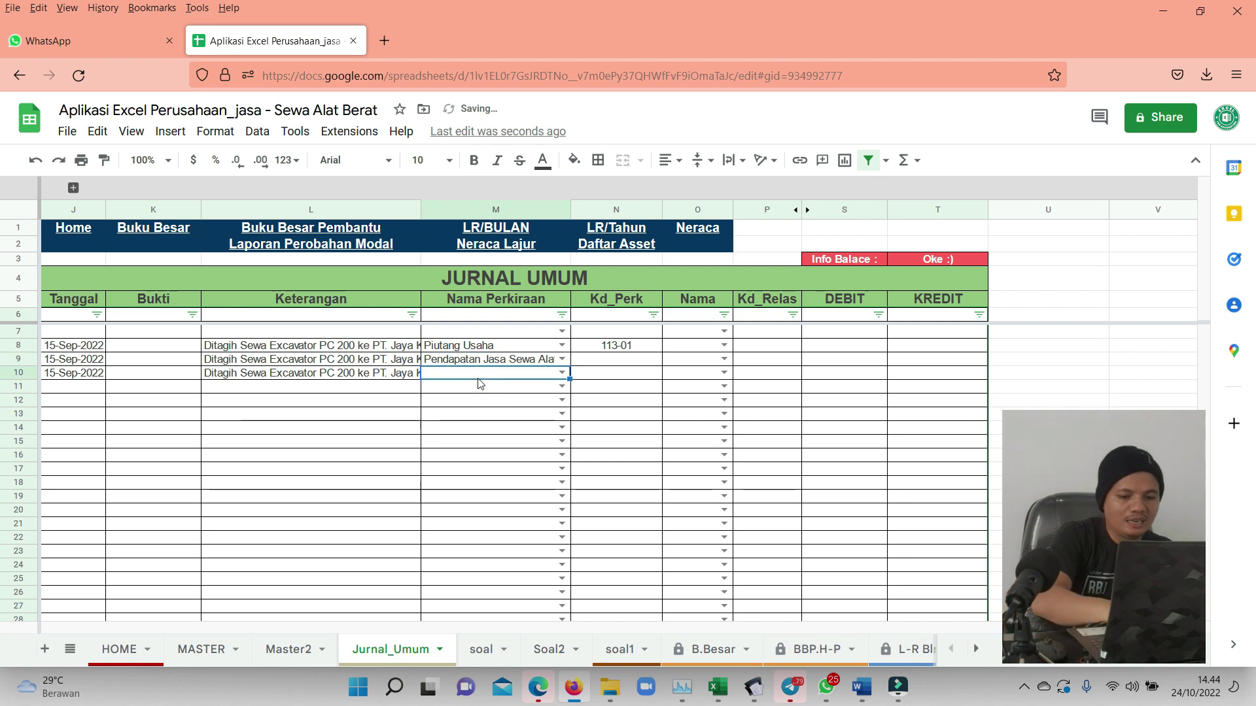
pyautogui.write('ppn')
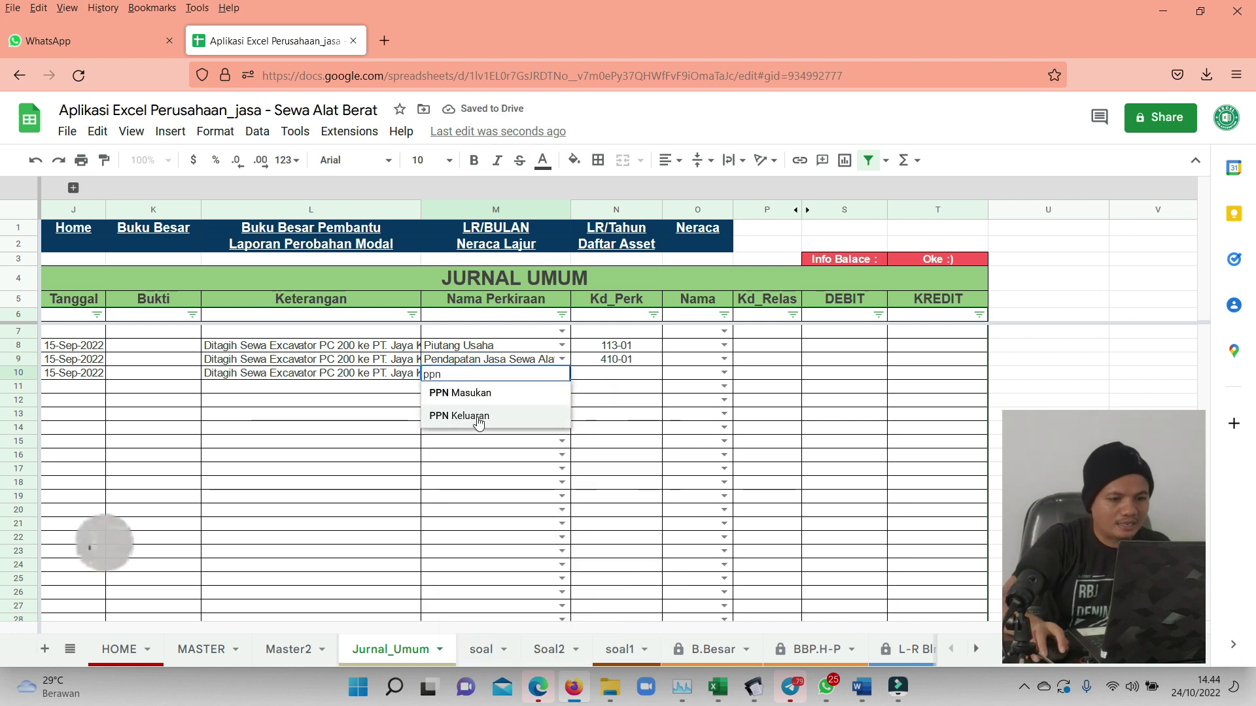
pyautogui.click(478, 419)
pyautogui.click(817, 359)
pyautogui.click(875, 378)
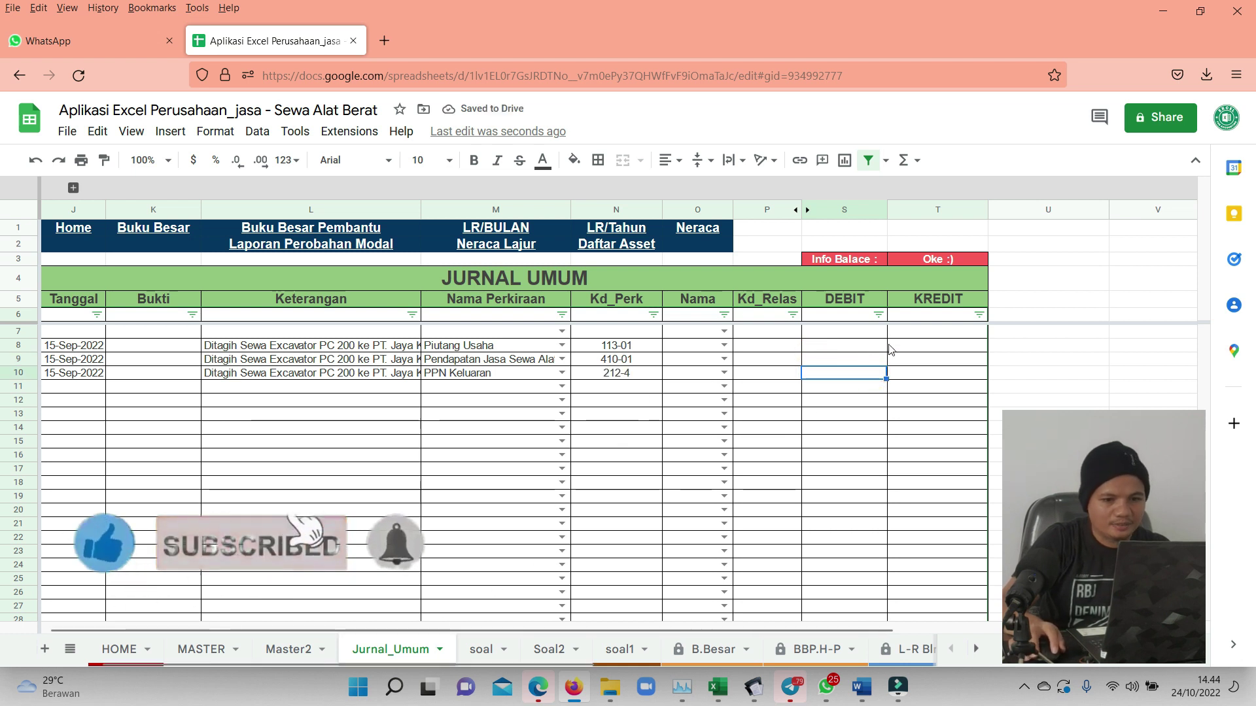
pyautogui.click(906, 358)
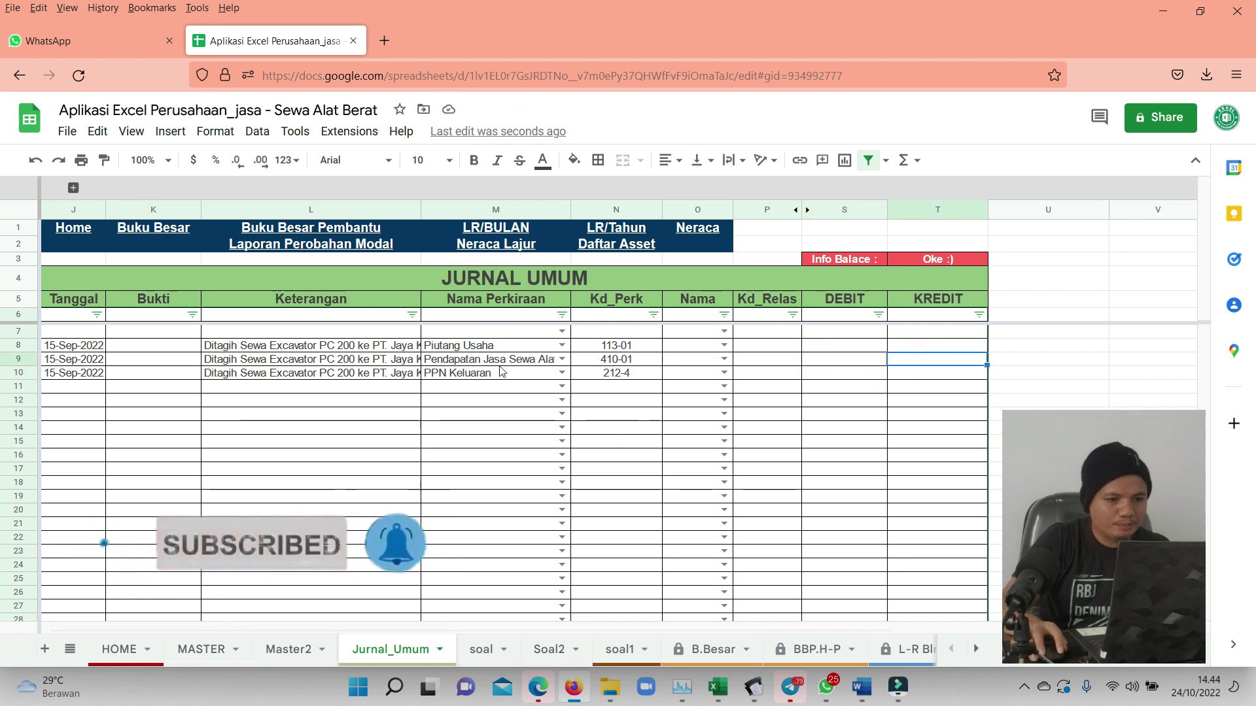
# Credit 34,000,000 revenue in T9 (=200*170000) and 3,740,000 VAT in T10 (=T9*11%).
pyautogui.click(501, 372)
pyautogui.click(894, 358)
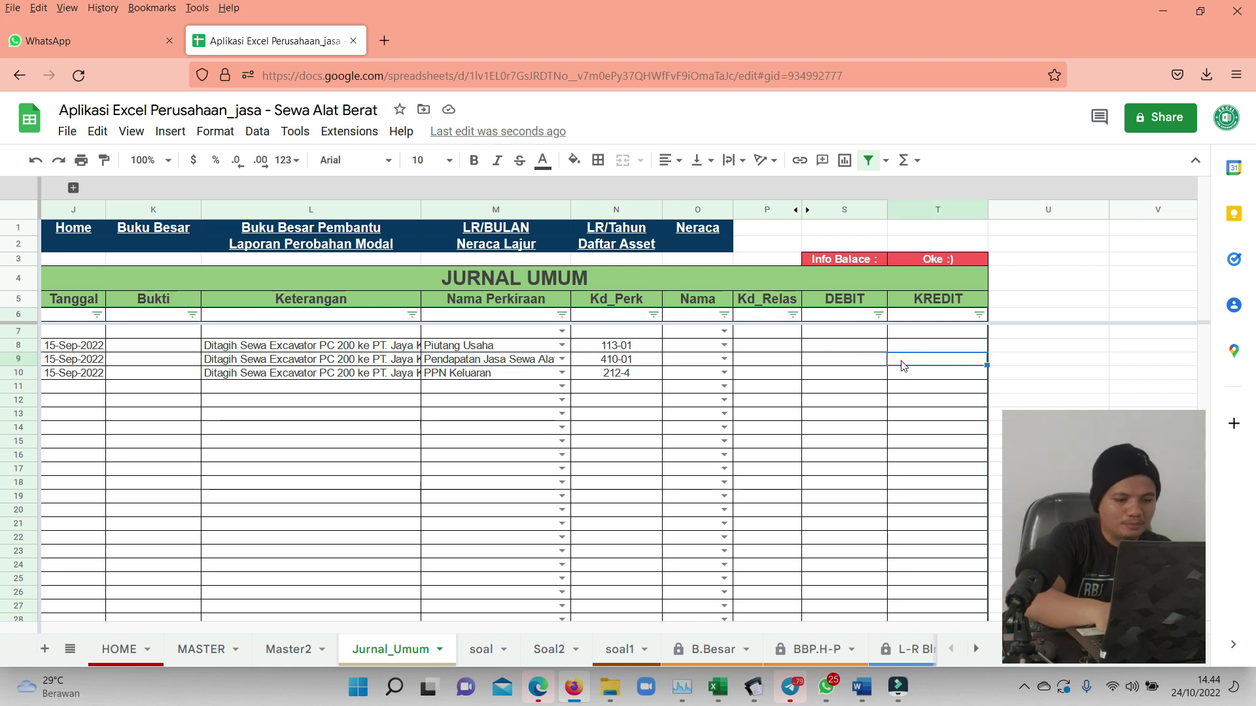
pyautogui.write('=')
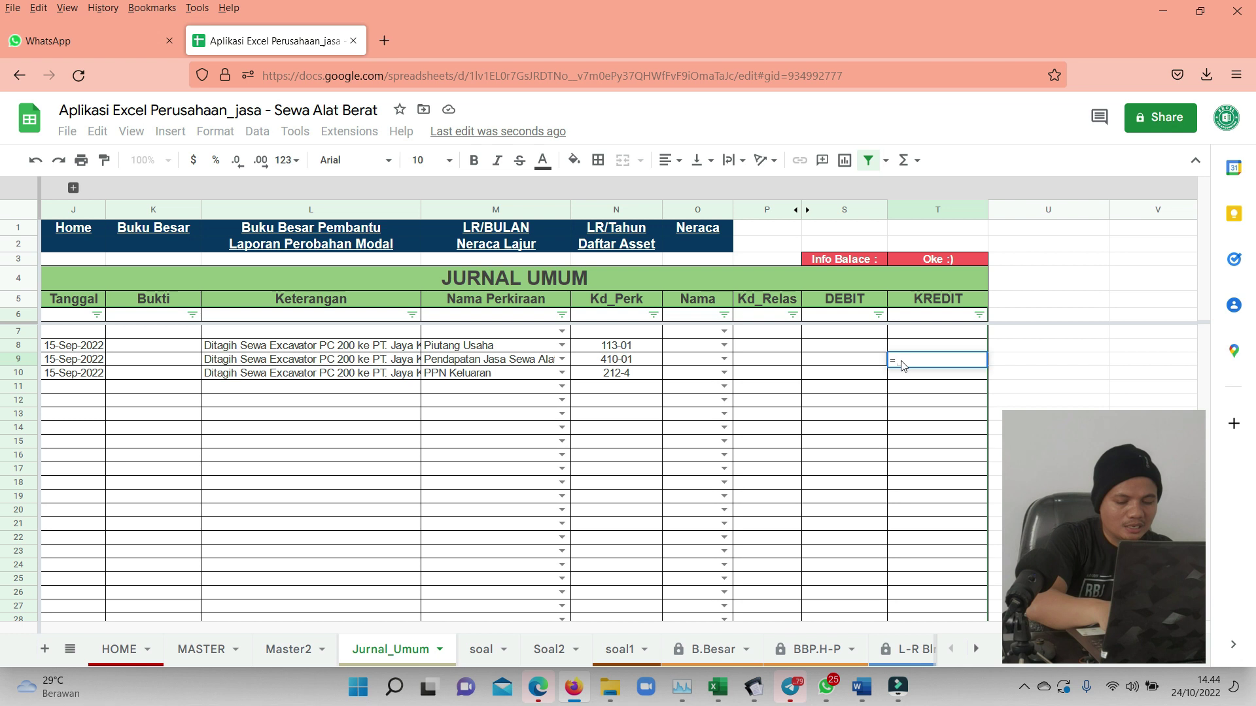
pyautogui.write('200')
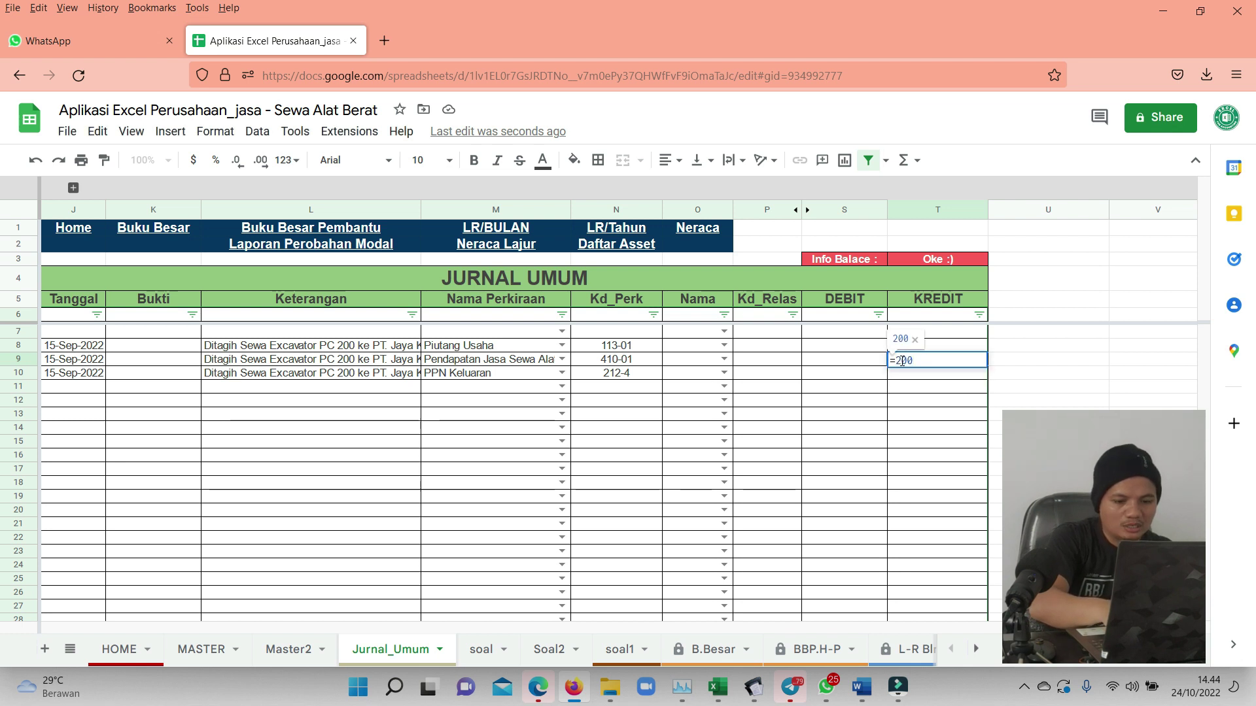
pyautogui.write('*170000')
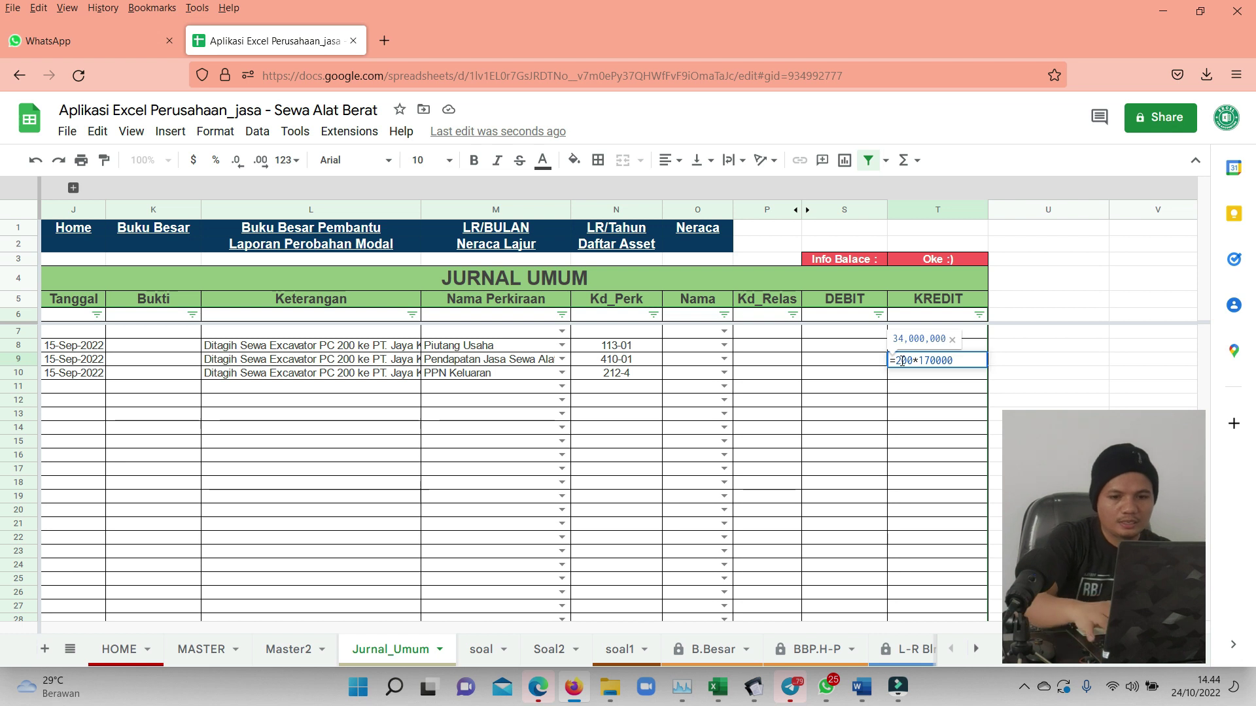
pyautogui.press('Return')
pyautogui.click(942, 413)
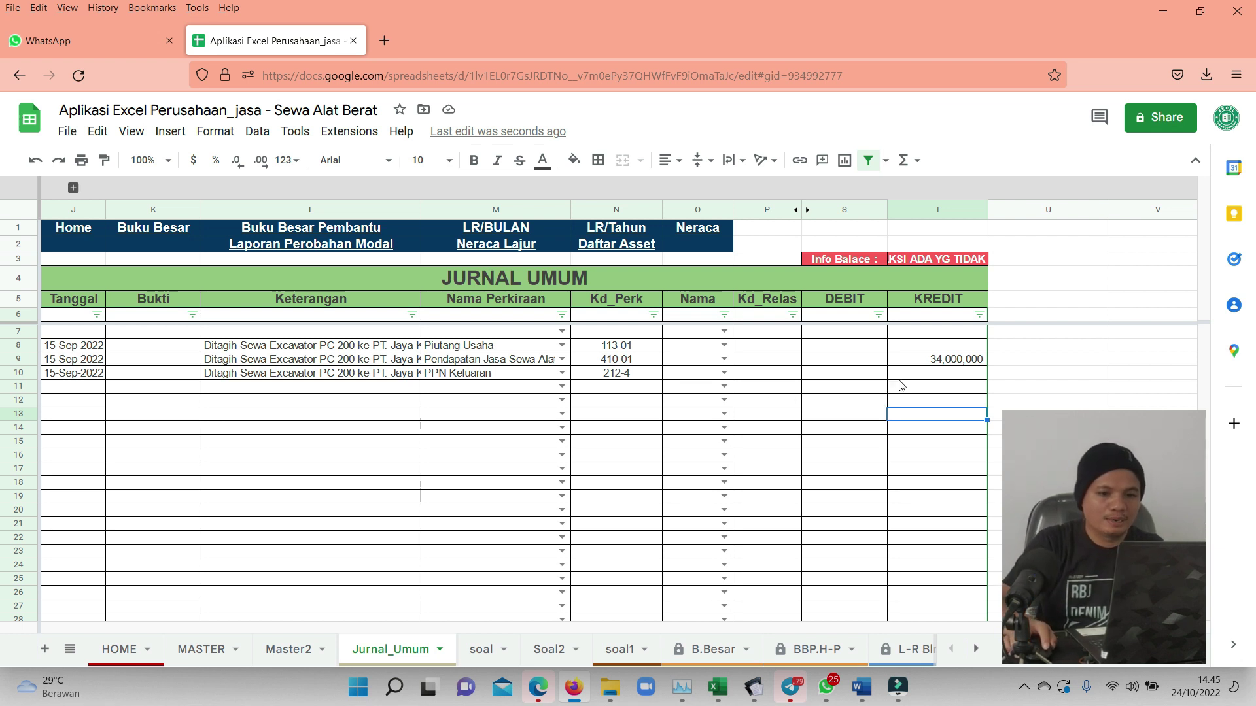
pyautogui.click(937, 384)
pyautogui.write('=')
pyautogui.press('Up')
pyautogui.write('*11%')
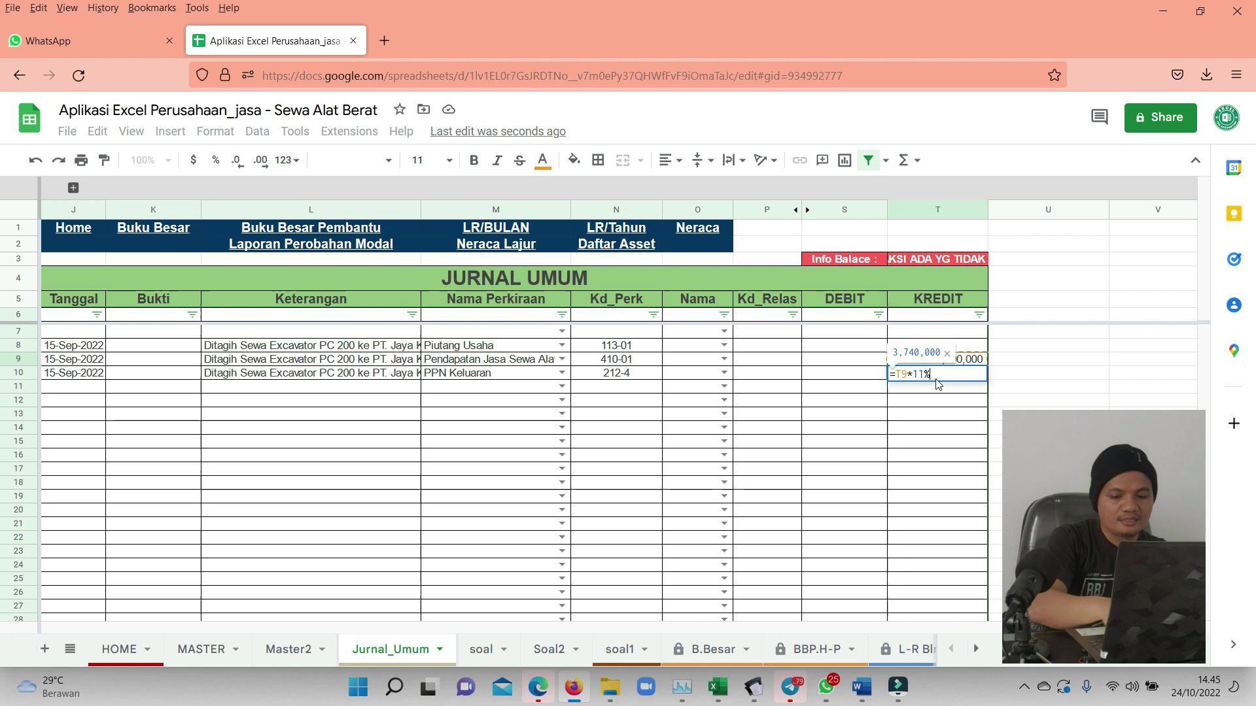
pyautogui.press('Return')
# Debit the 37,740,000 total in S8 with =T9+T10 so the journal balances.
pyautogui.click(850, 350)
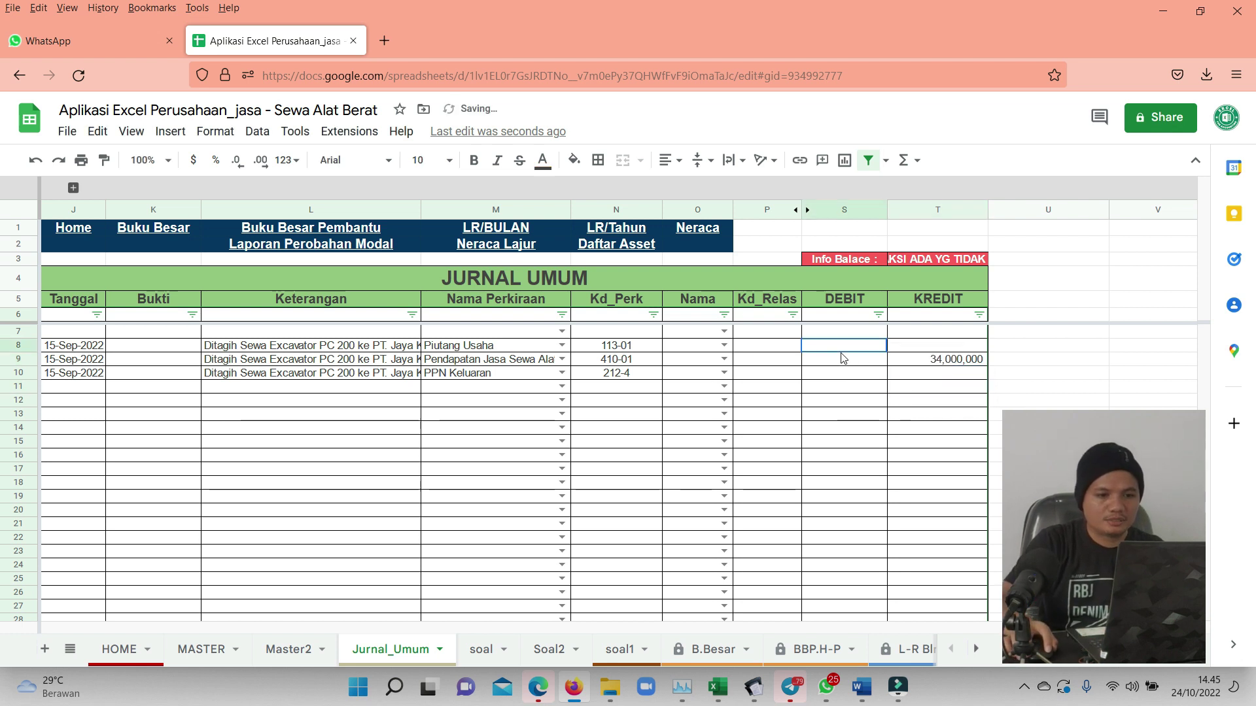
pyautogui.write('=')
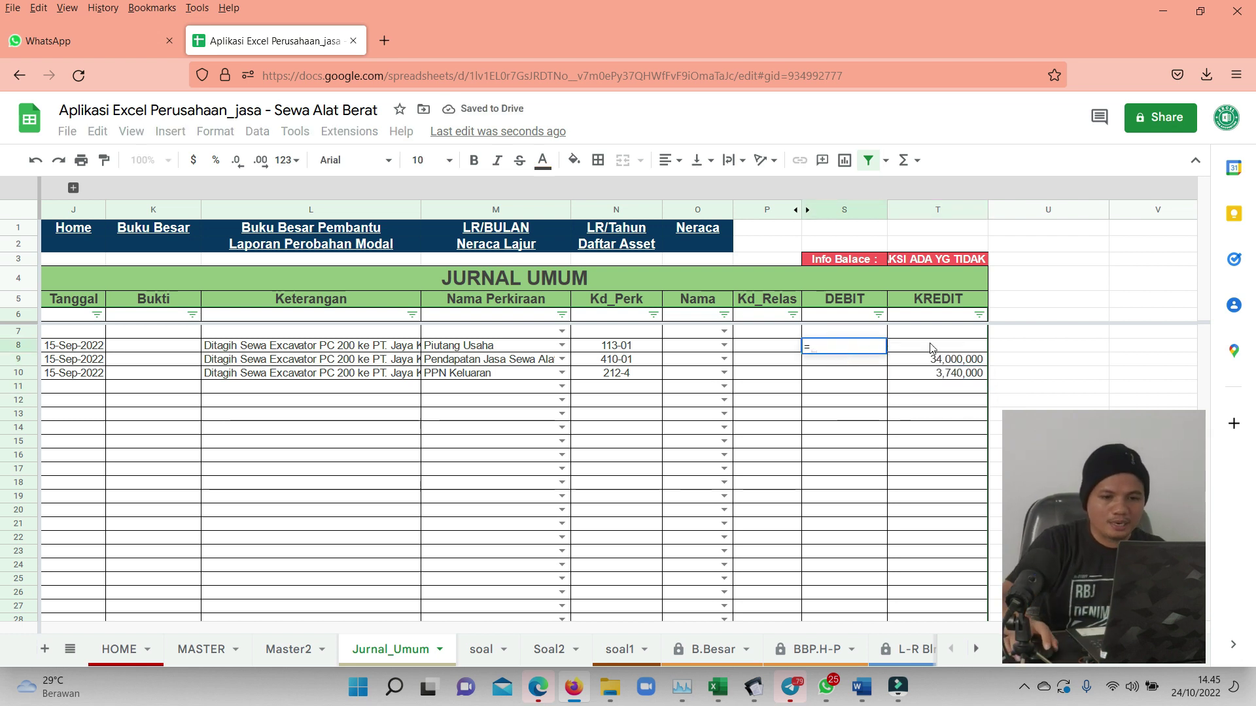
pyautogui.click(953, 361)
pyautogui.write('+')
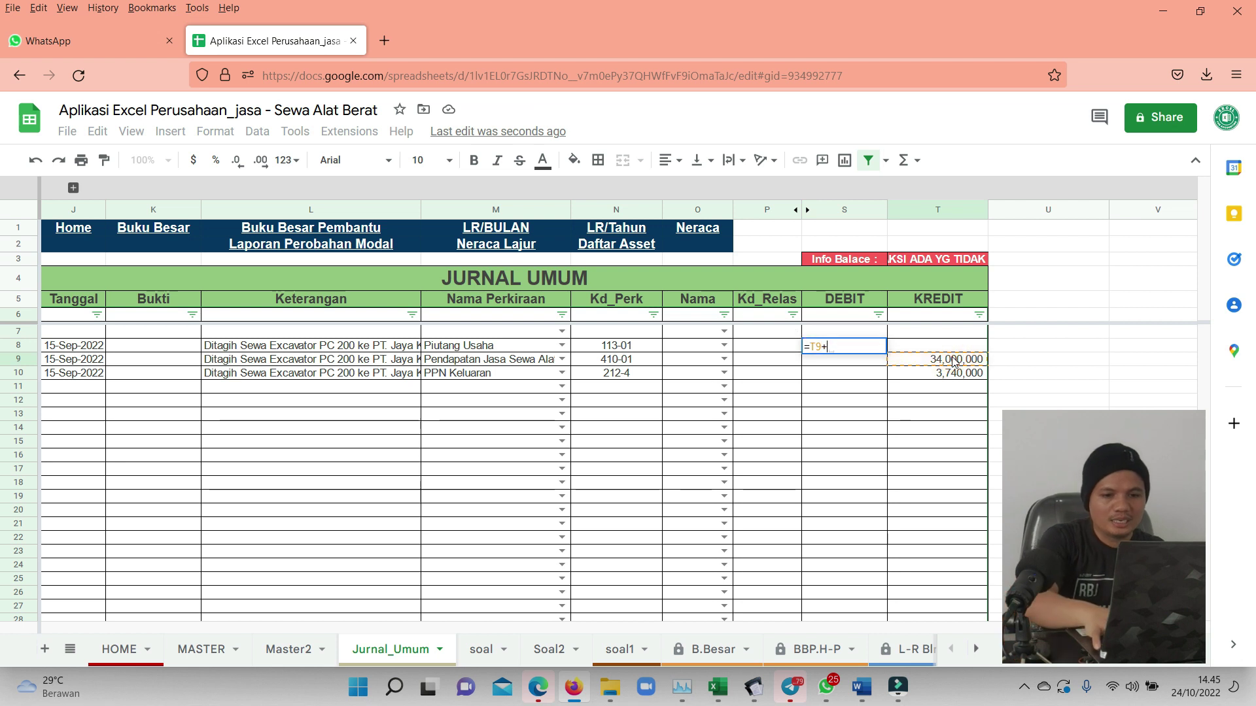
pyautogui.click(937, 374)
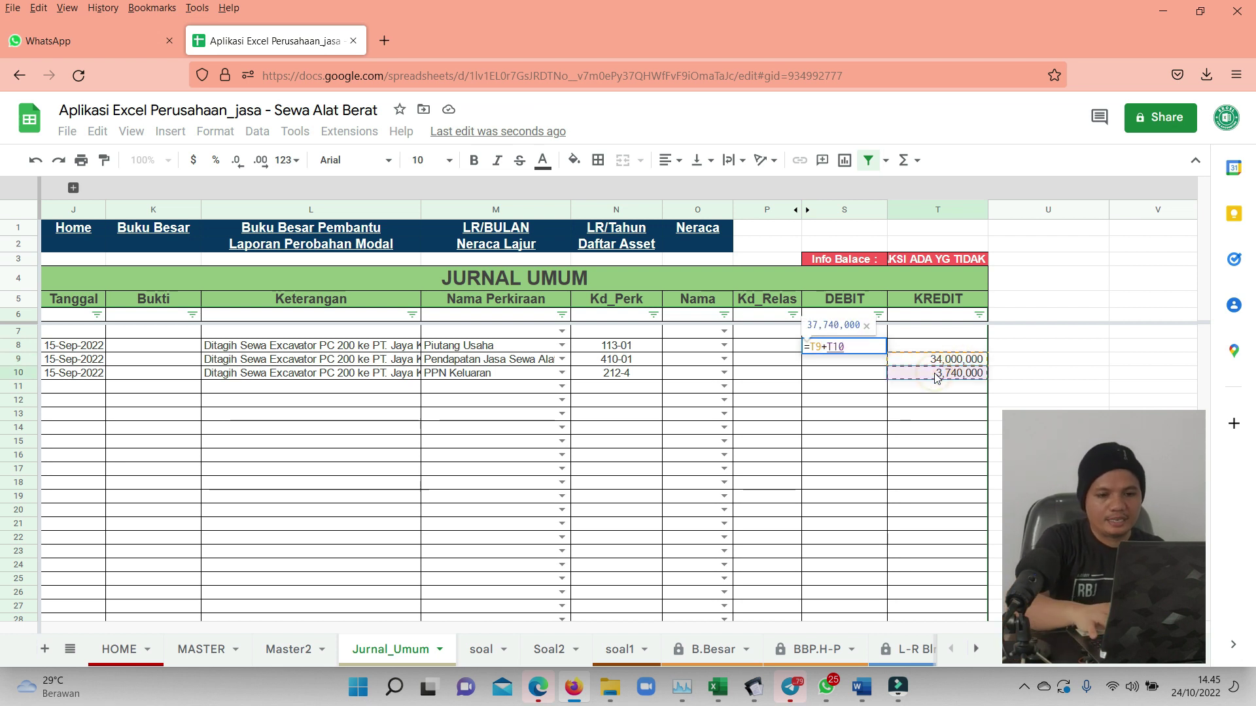
pyautogui.press('Return')
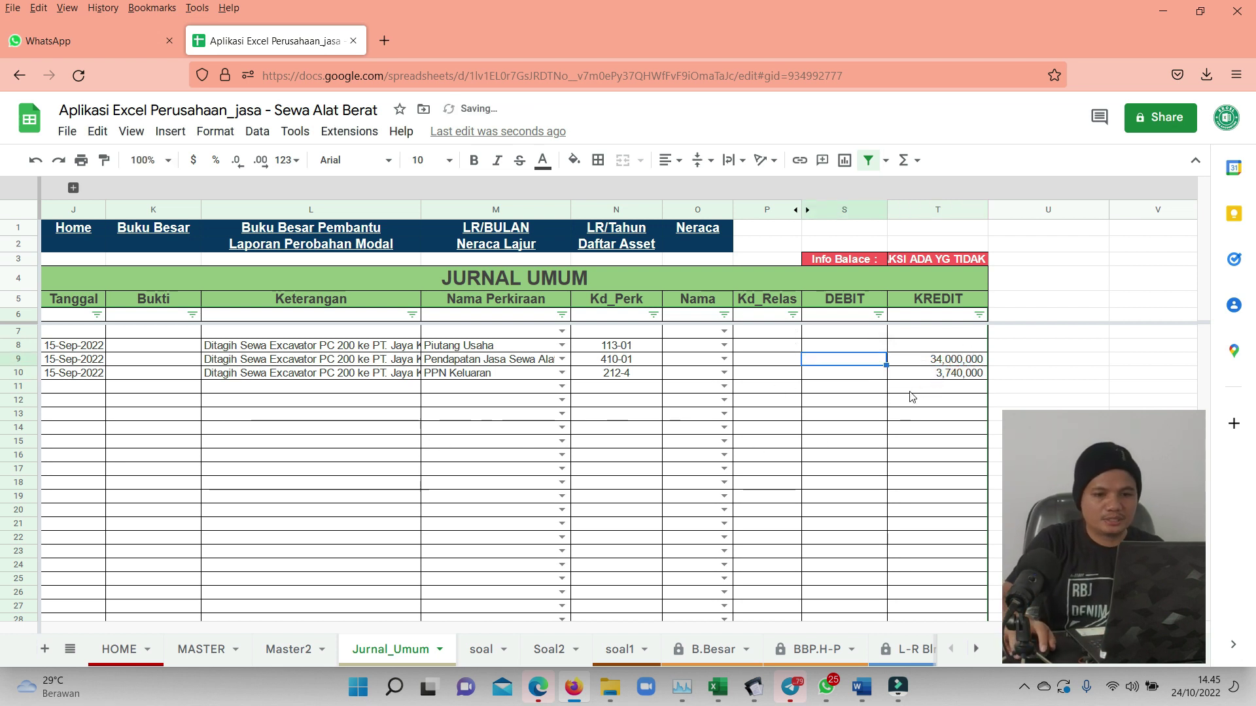
pyautogui.click(355, 470)
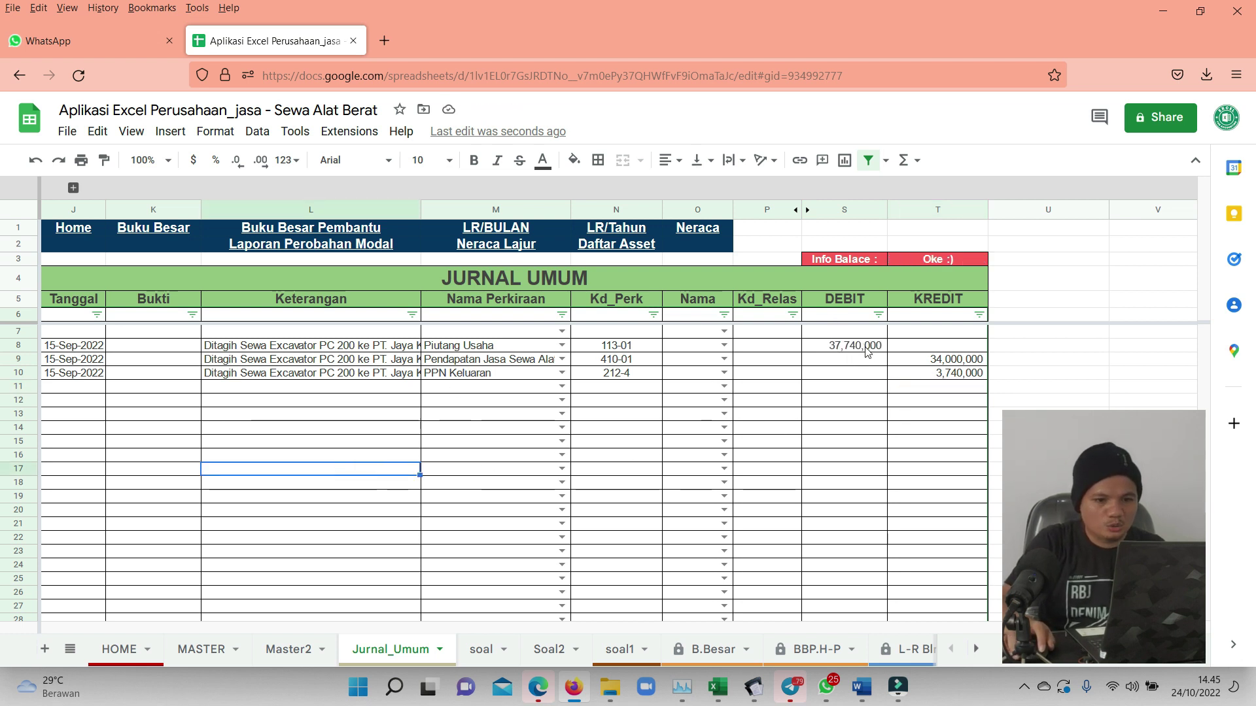
pyautogui.click(934, 363)
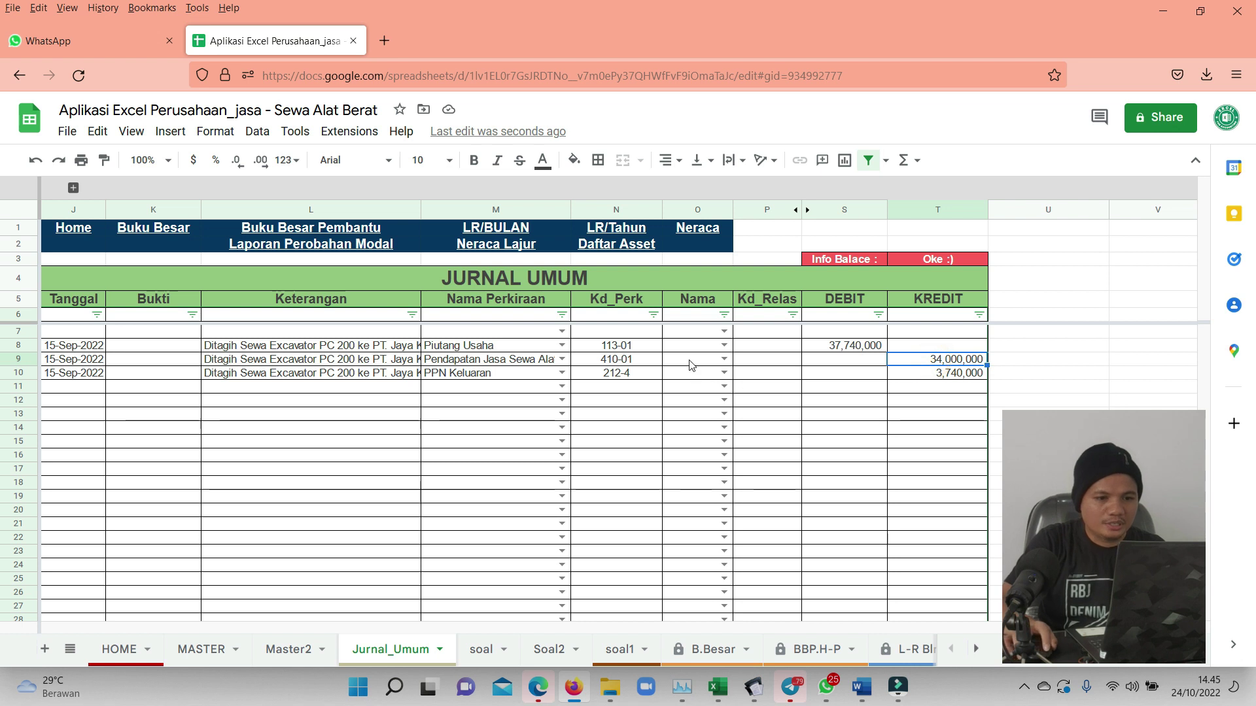
pyautogui.click(706, 300)
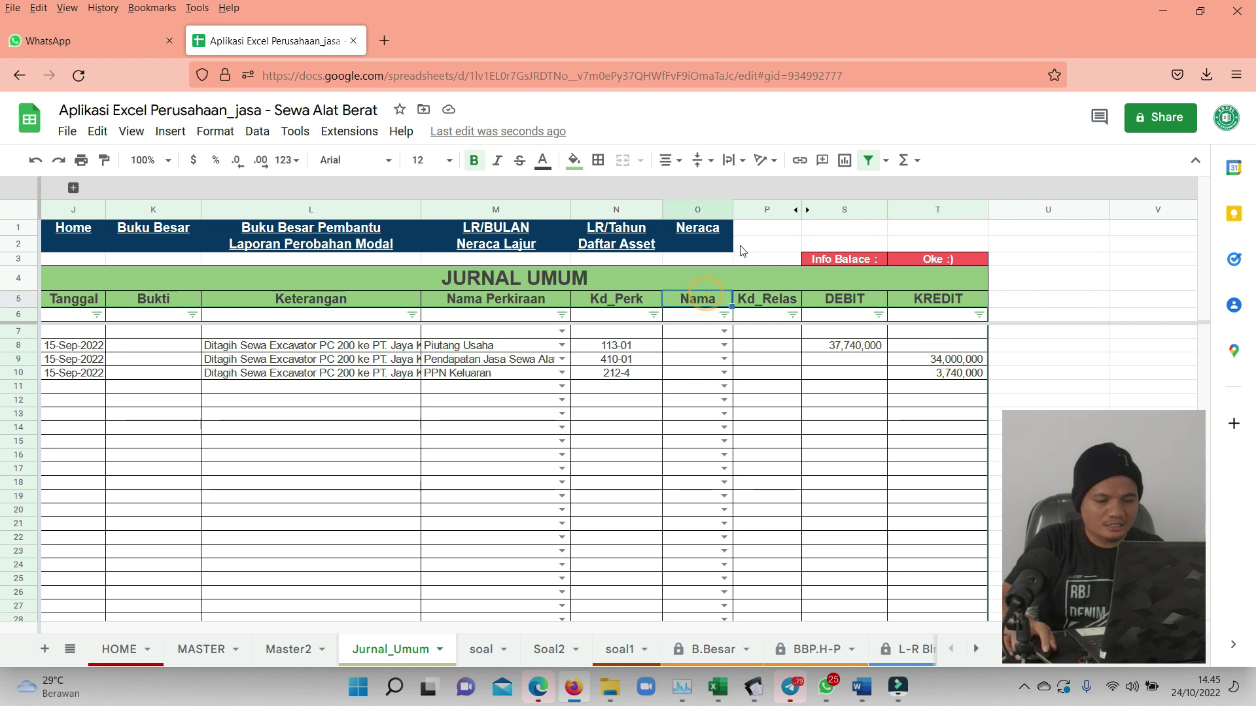
pyautogui.moveTo(697, 228)
pyautogui.hotkey('ctrl', 'z')
pyautogui.click(723, 346)
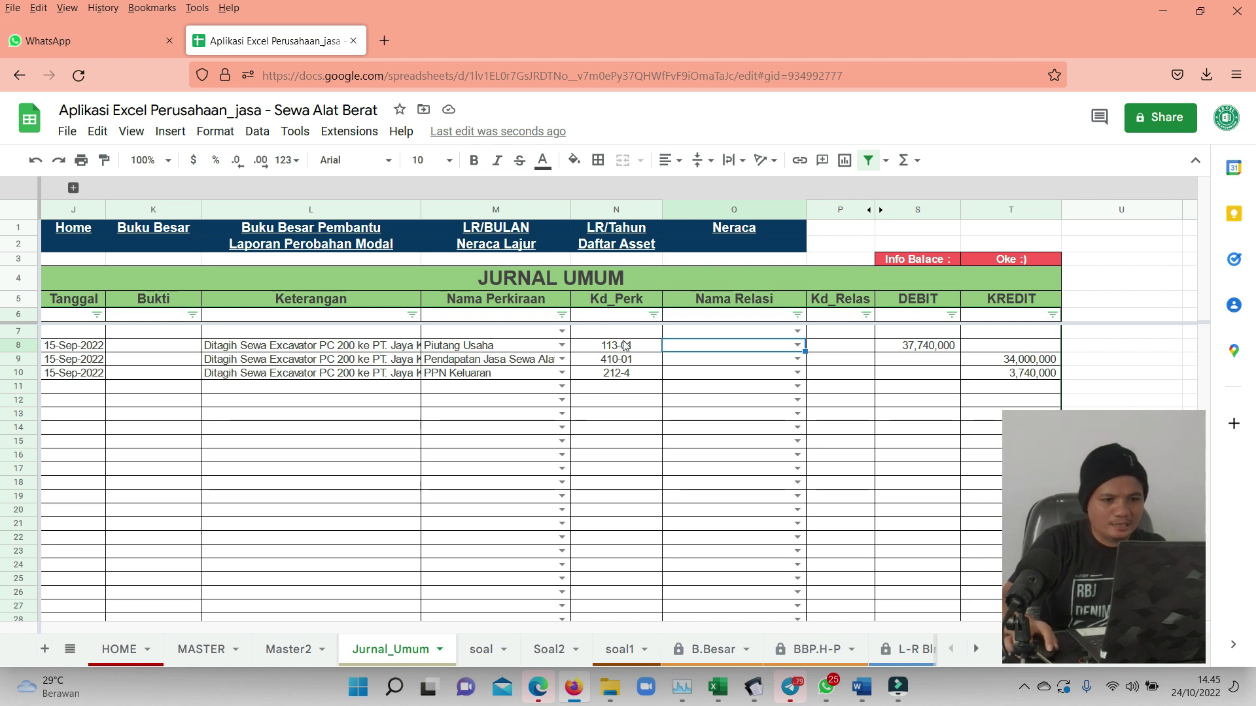
pyautogui.click(706, 340)
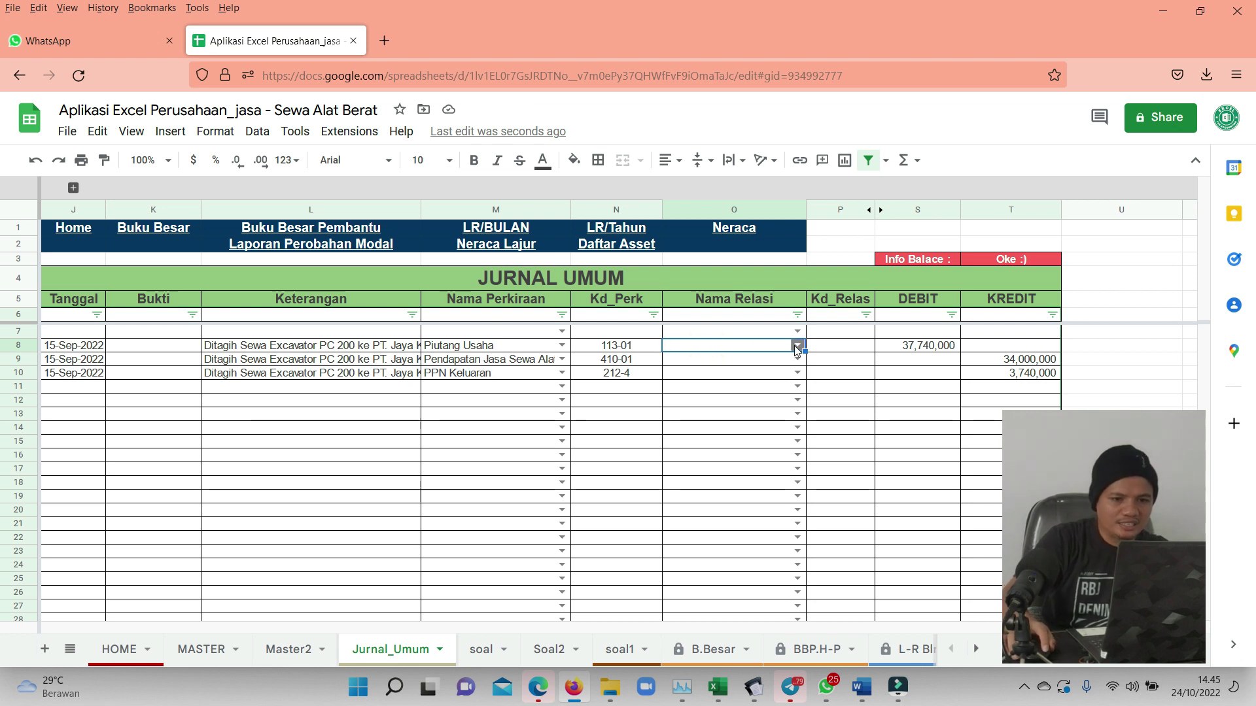
pyautogui.click(798, 345)
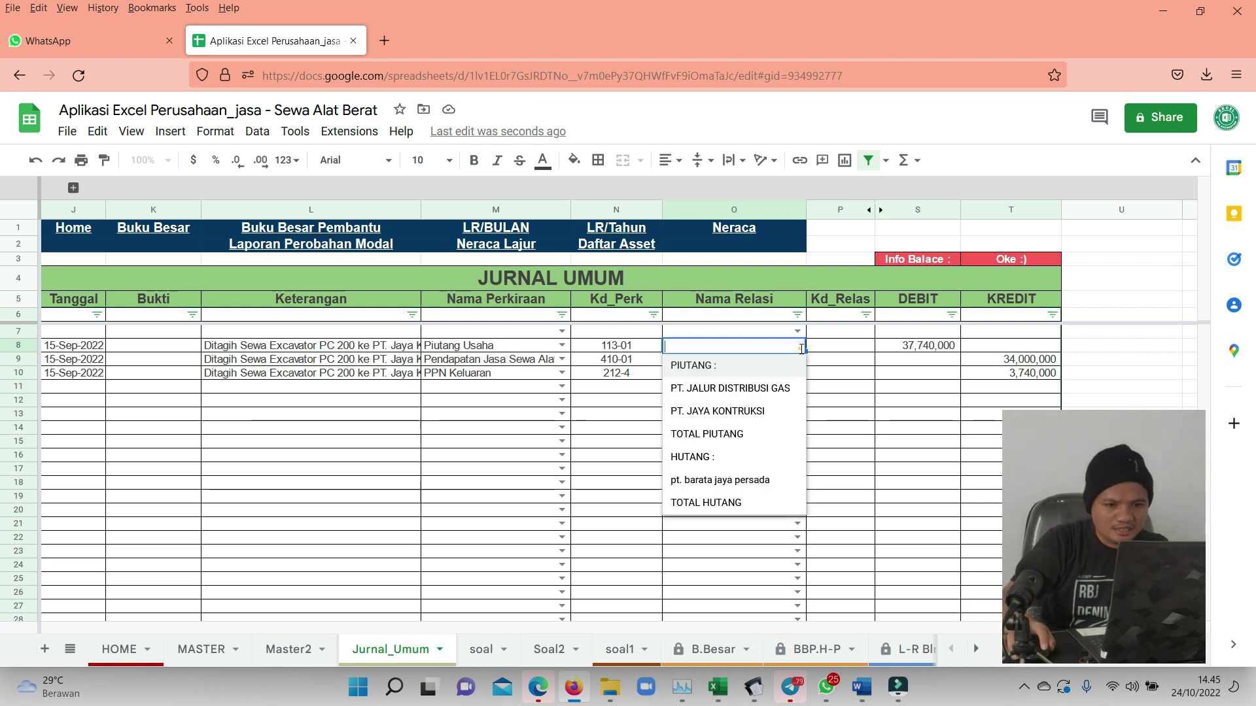
pyautogui.click(729, 410)
pyautogui.click(914, 388)
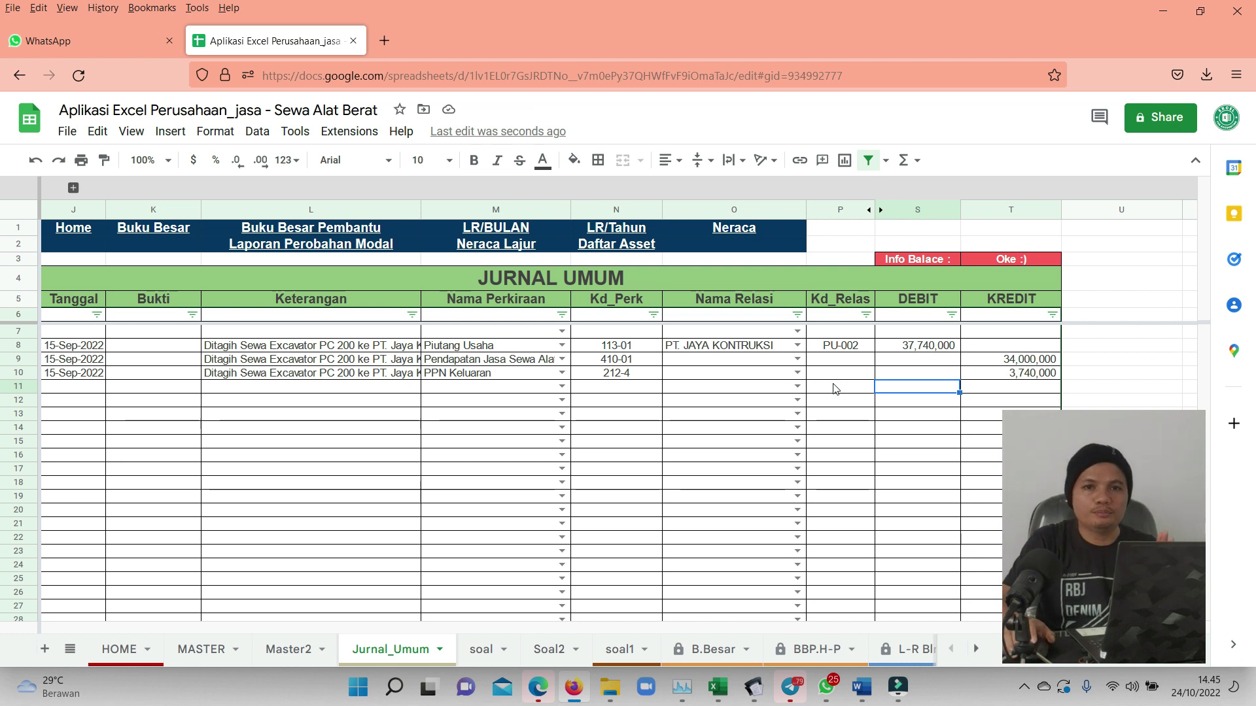
pyautogui.click(452, 412)
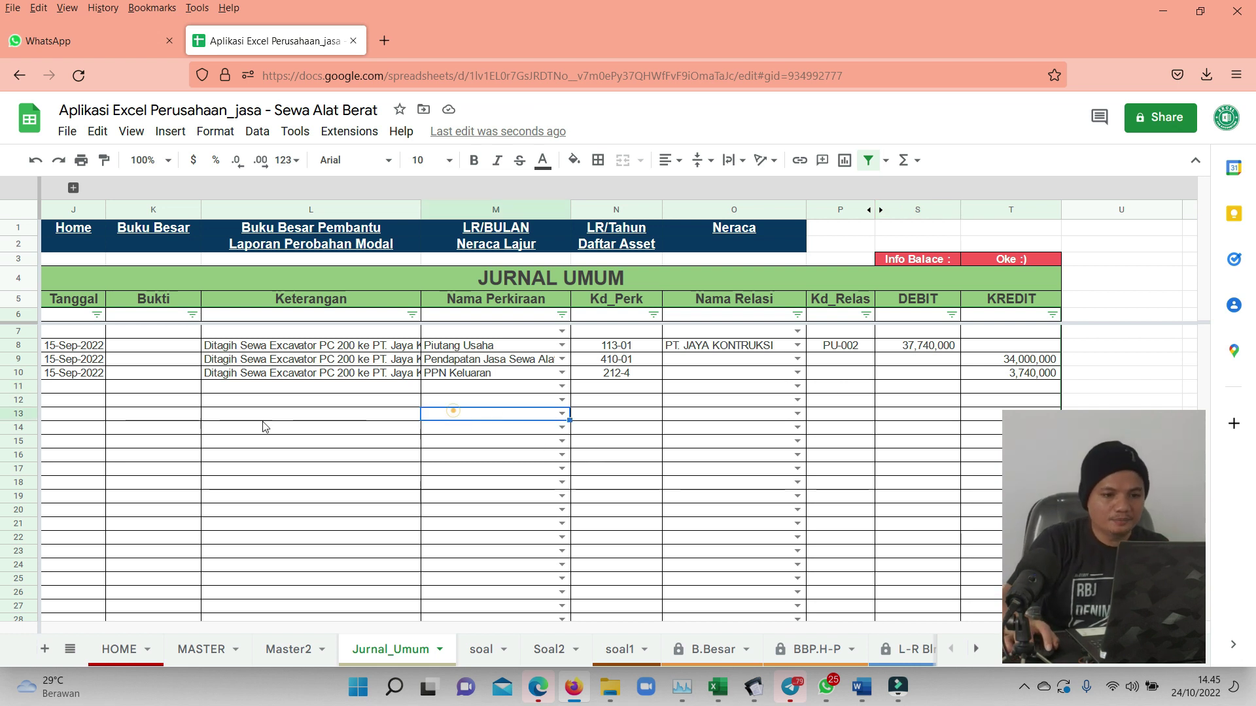
pyautogui.click(215, 470)
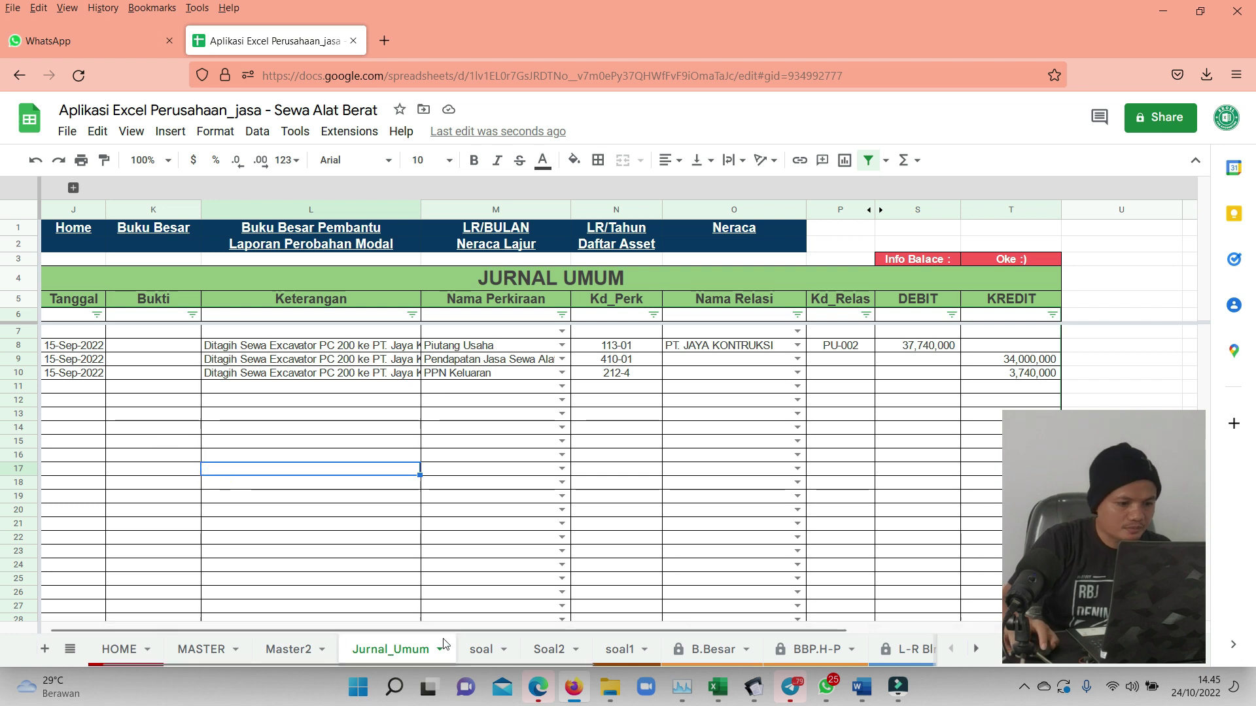
# Copy the 17-Sep-2022 date from soal into journal cells J12 and J13.
pyautogui.click(482, 648)
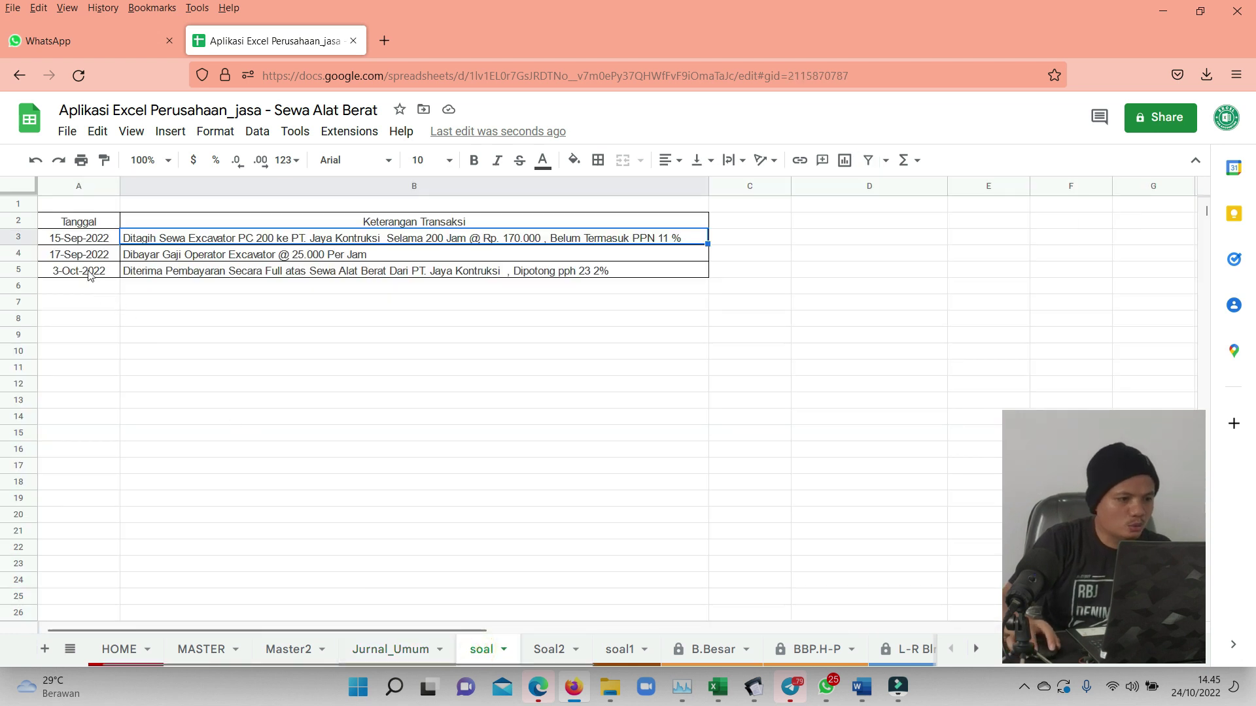
pyautogui.click(98, 242)
pyautogui.click(82, 255)
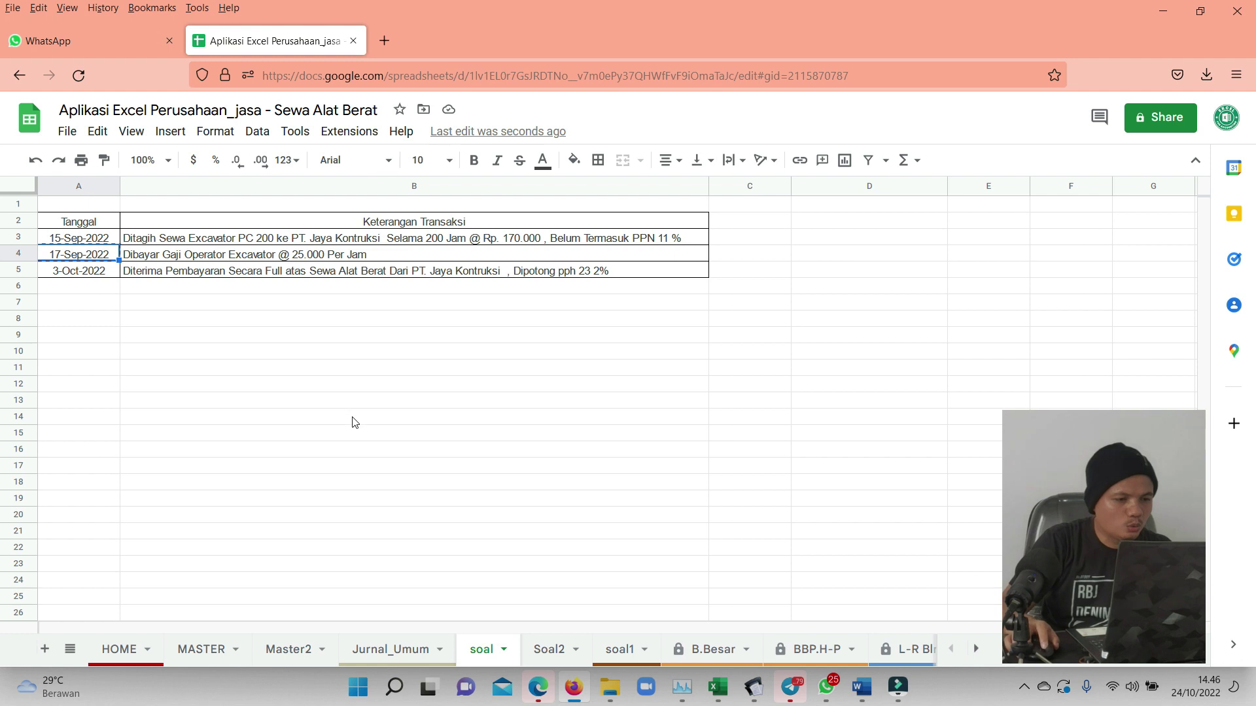
pyautogui.click(393, 651)
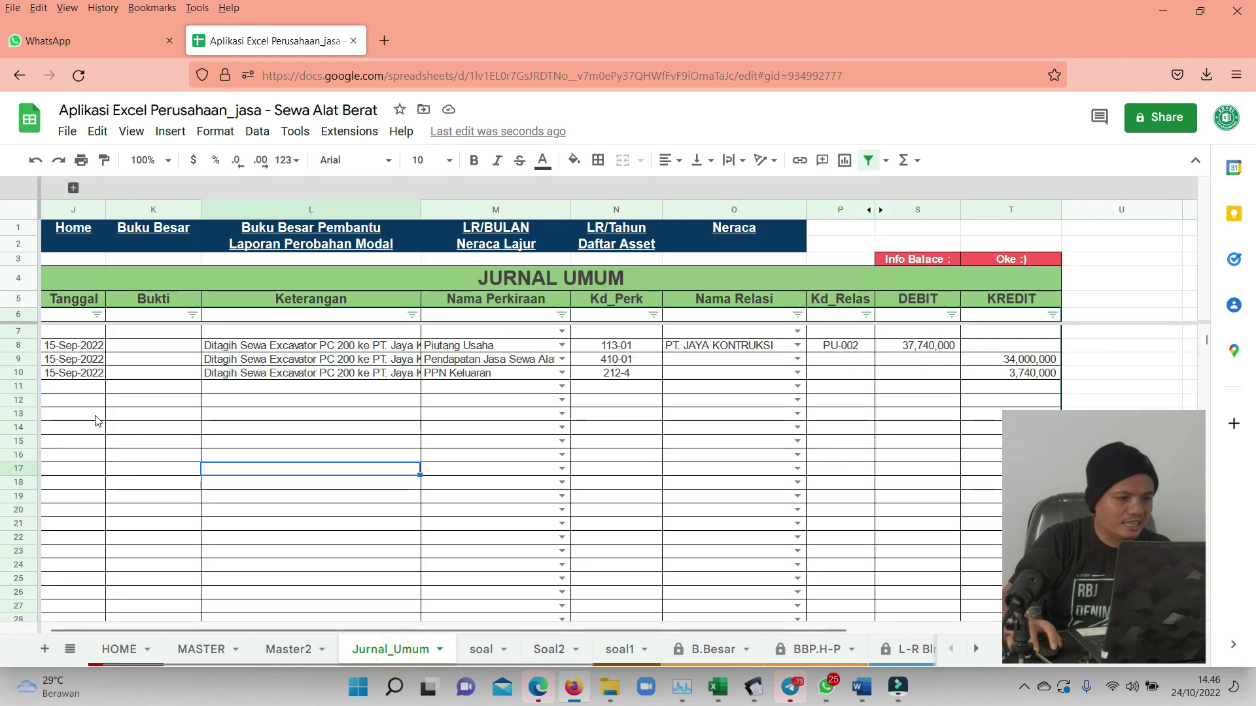
pyautogui.moveTo(73, 399); pyautogui.dragTo(73, 413)
pyautogui.write('17-Sep-2022')
pyautogui.click(231, 386)
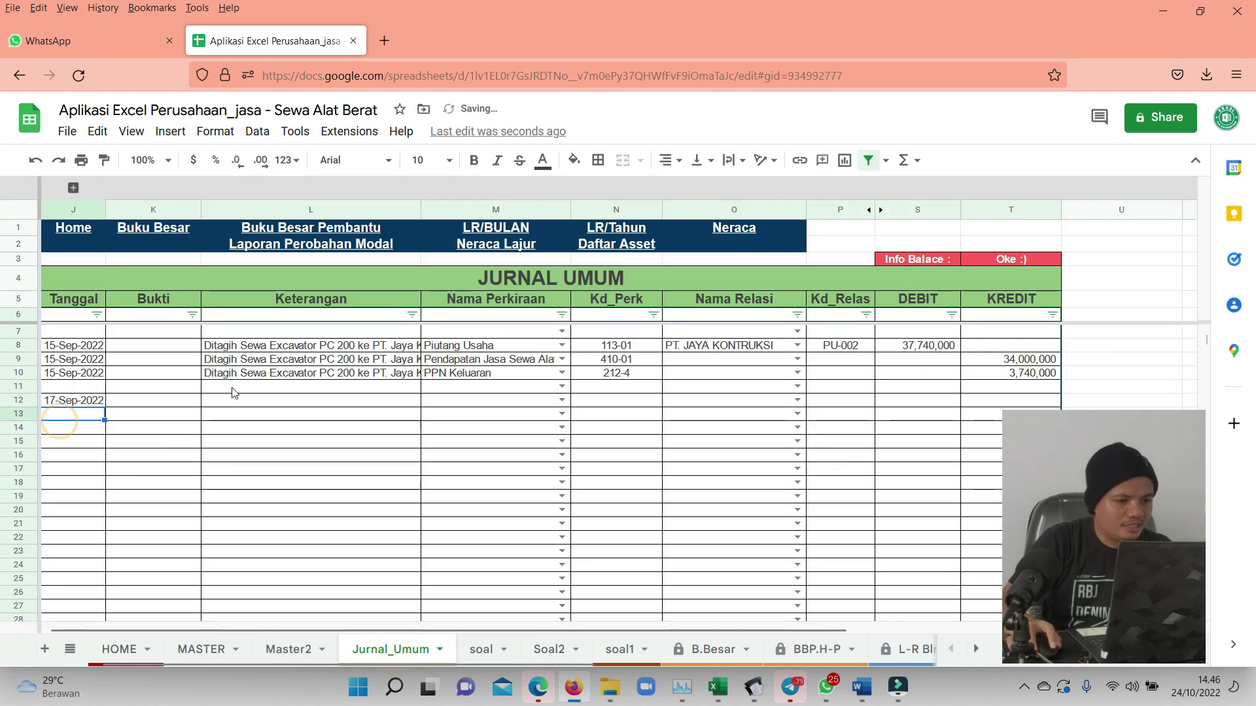
# Copy the wage-payment description from soal B4 into L12 and L13.
pyautogui.click(478, 650)
pyautogui.click(209, 255)
pyautogui.hotkey('ctrl', 'c')
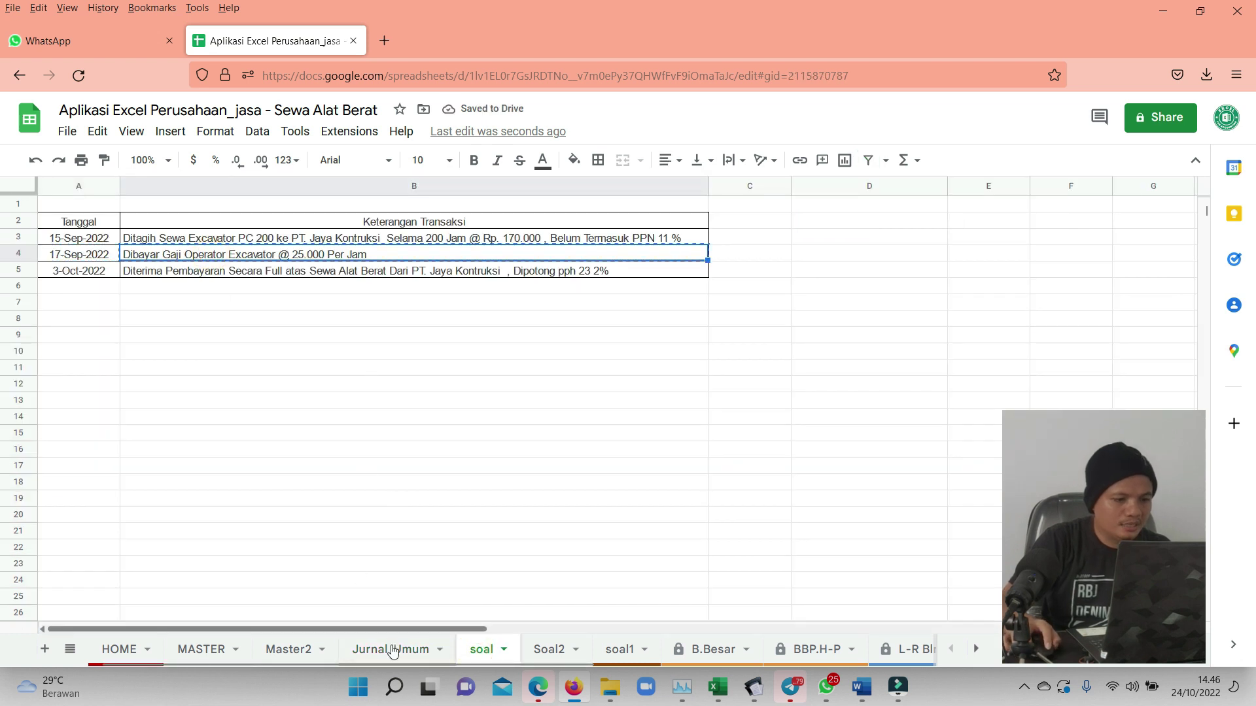
pyautogui.click(393, 651)
pyautogui.click(248, 400)
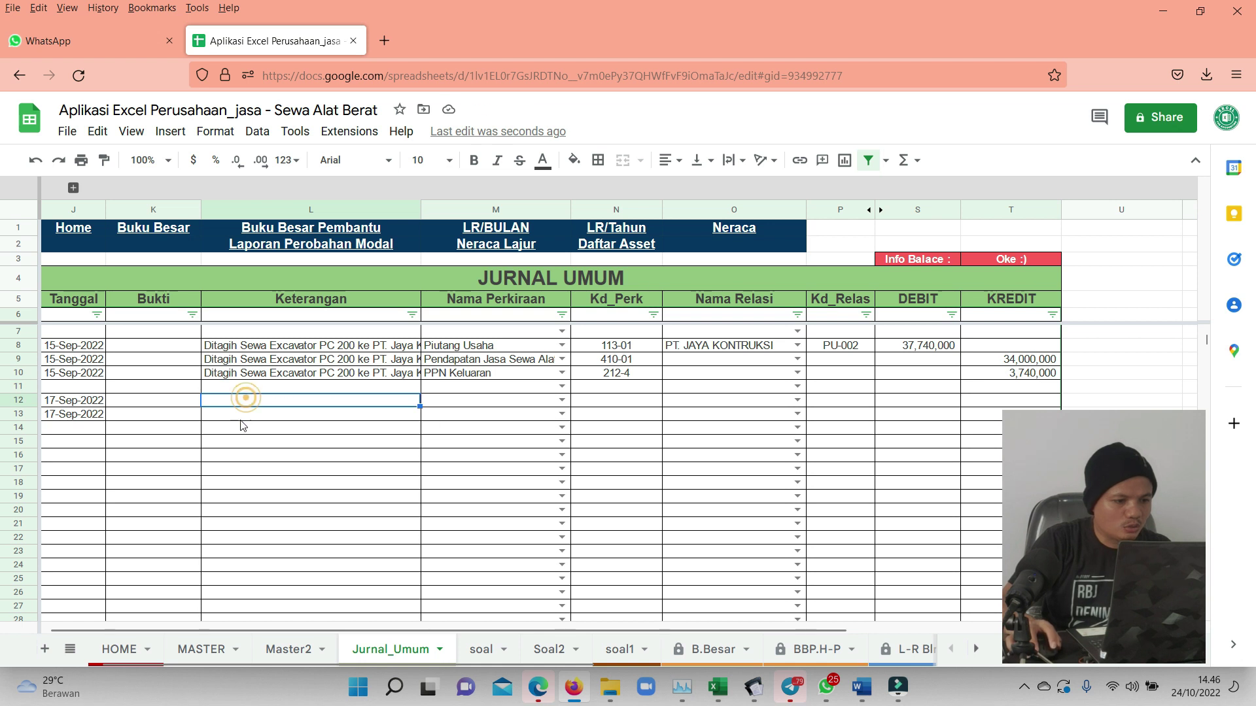
pyautogui.hotkey('ctrl', 'v')
pyautogui.click(251, 411)
pyautogui.hotkey('ctrl', 'v')
# Set accounts Biaya Gaji Operator in M12 and Kas Bank Mandiri in M13.
pyautogui.click(452, 407)
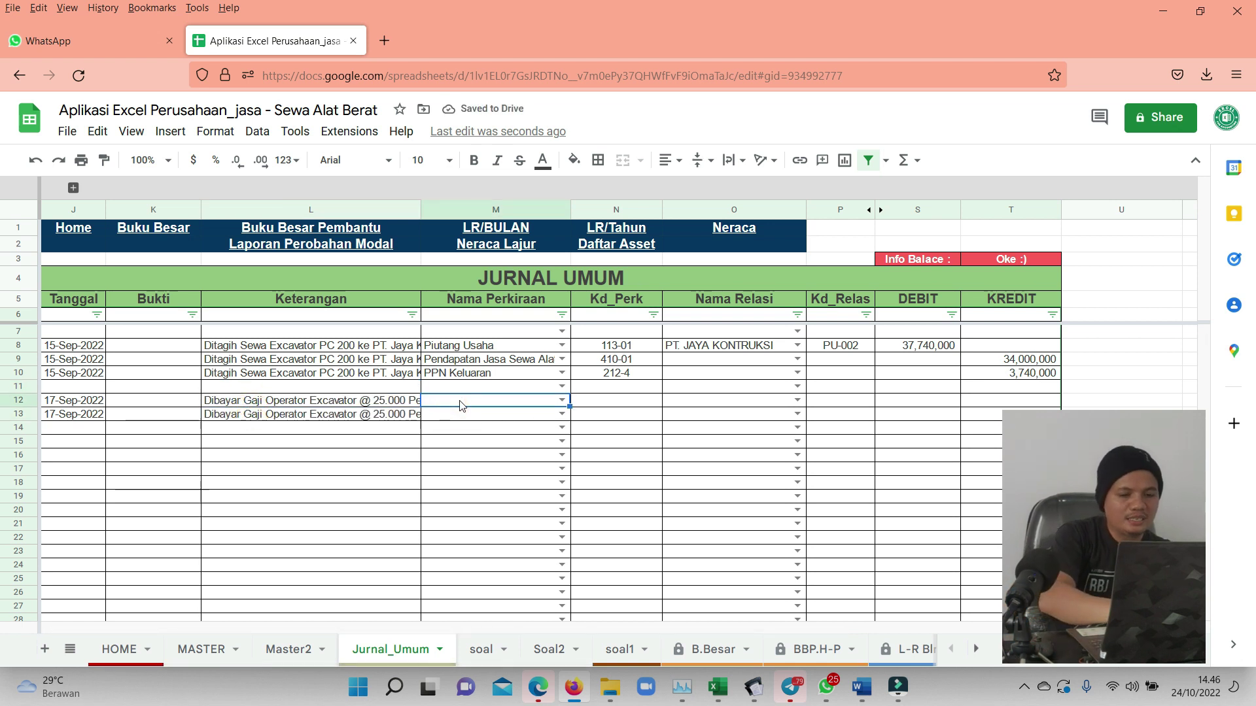
pyautogui.write('gaji')
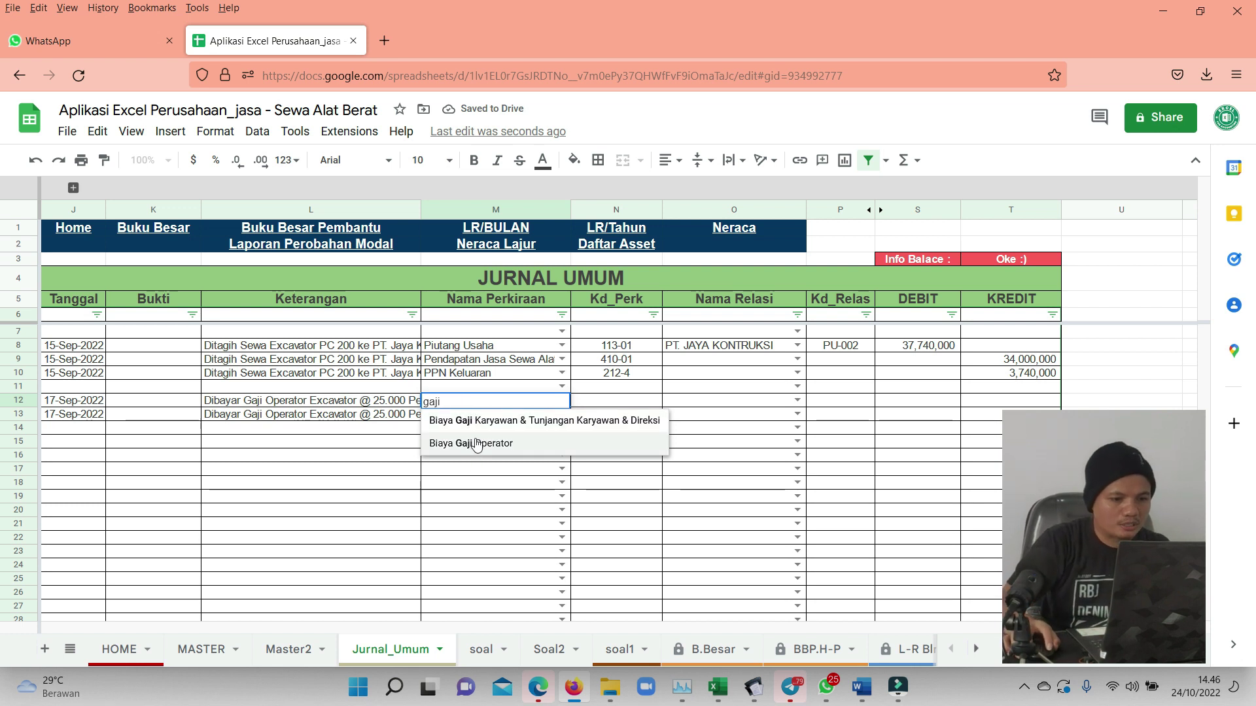
pyautogui.click(475, 441)
pyautogui.press('Return')
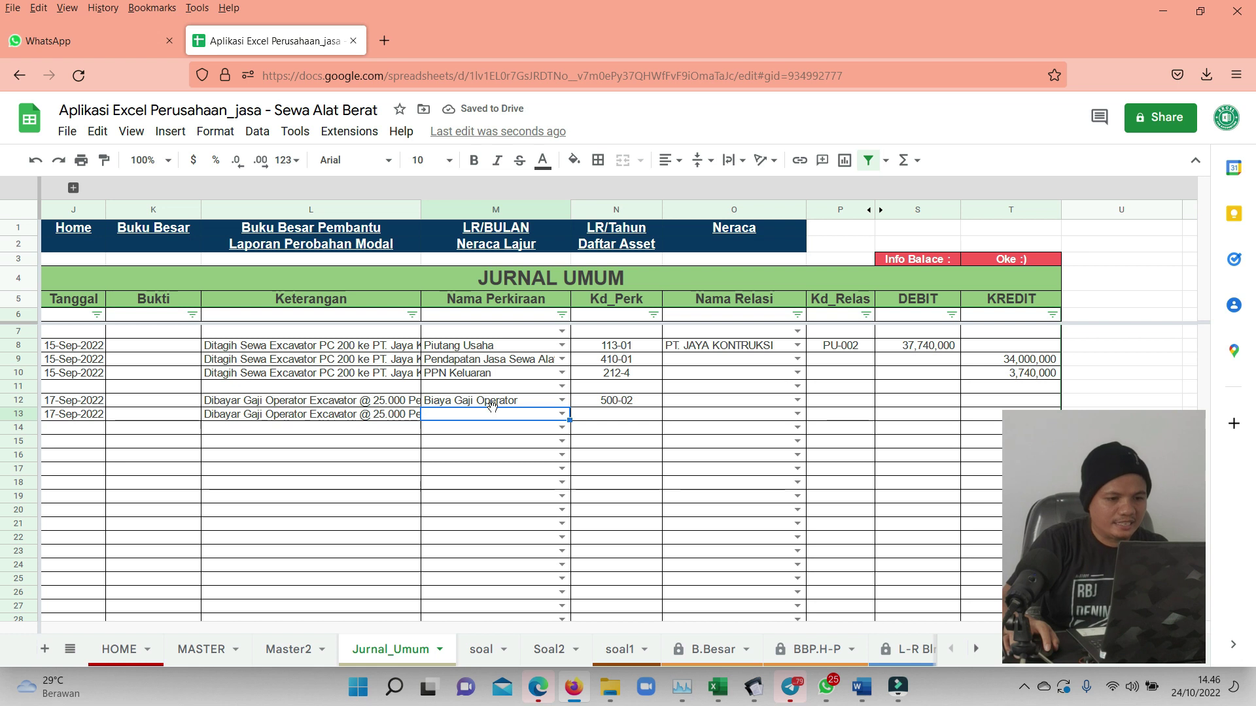
pyautogui.click(561, 417)
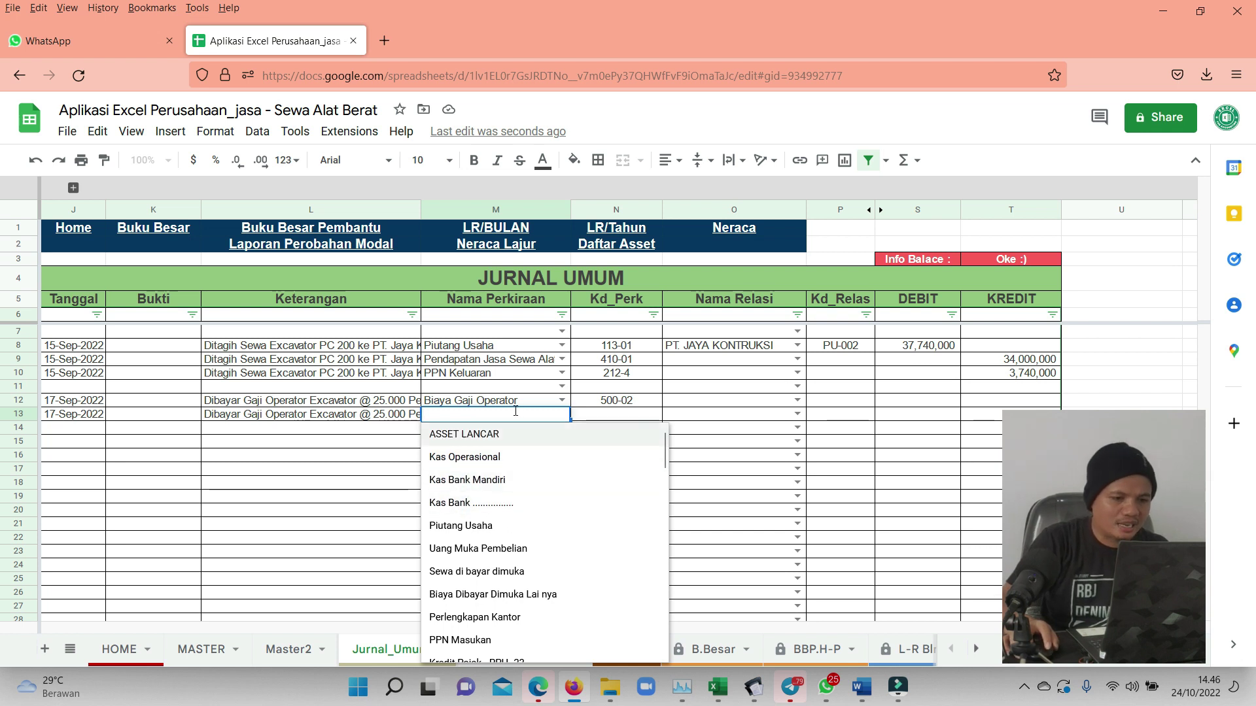
pyautogui.click(495, 482)
# Debit 5,000,000 in S12 with =25000*200 and credit the same in T13 via =S12.
pyautogui.click(906, 401)
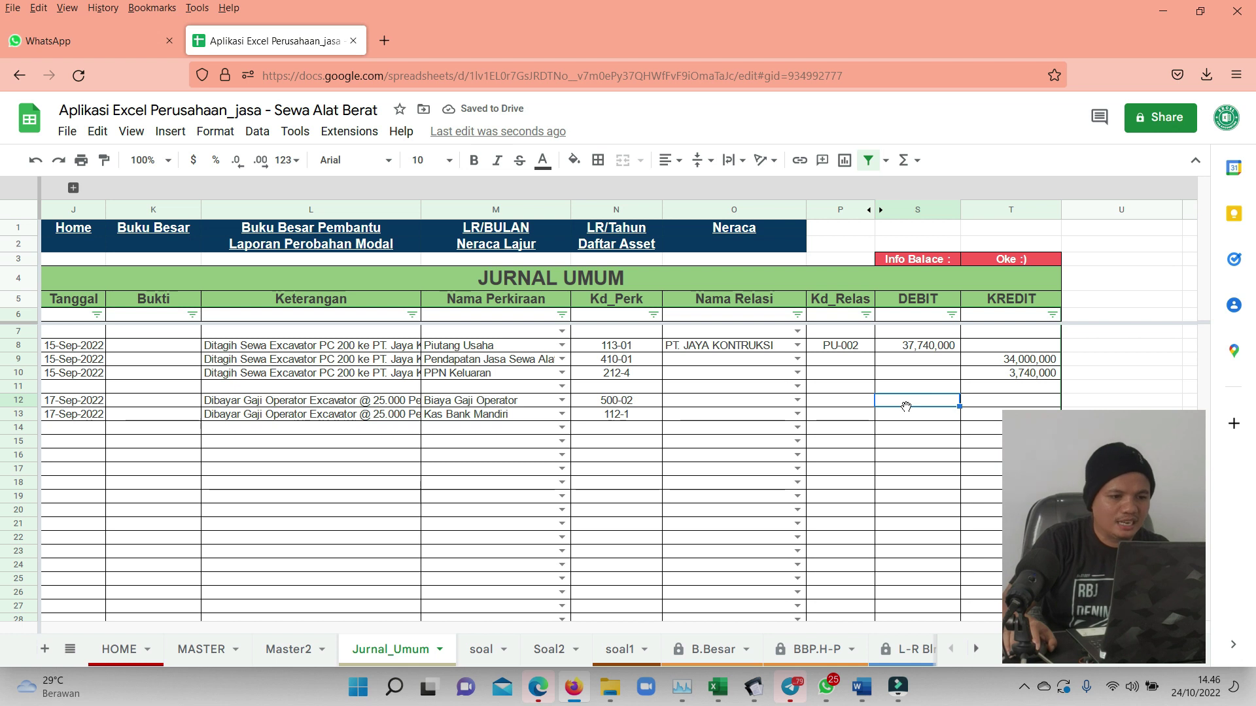
pyautogui.write('=')
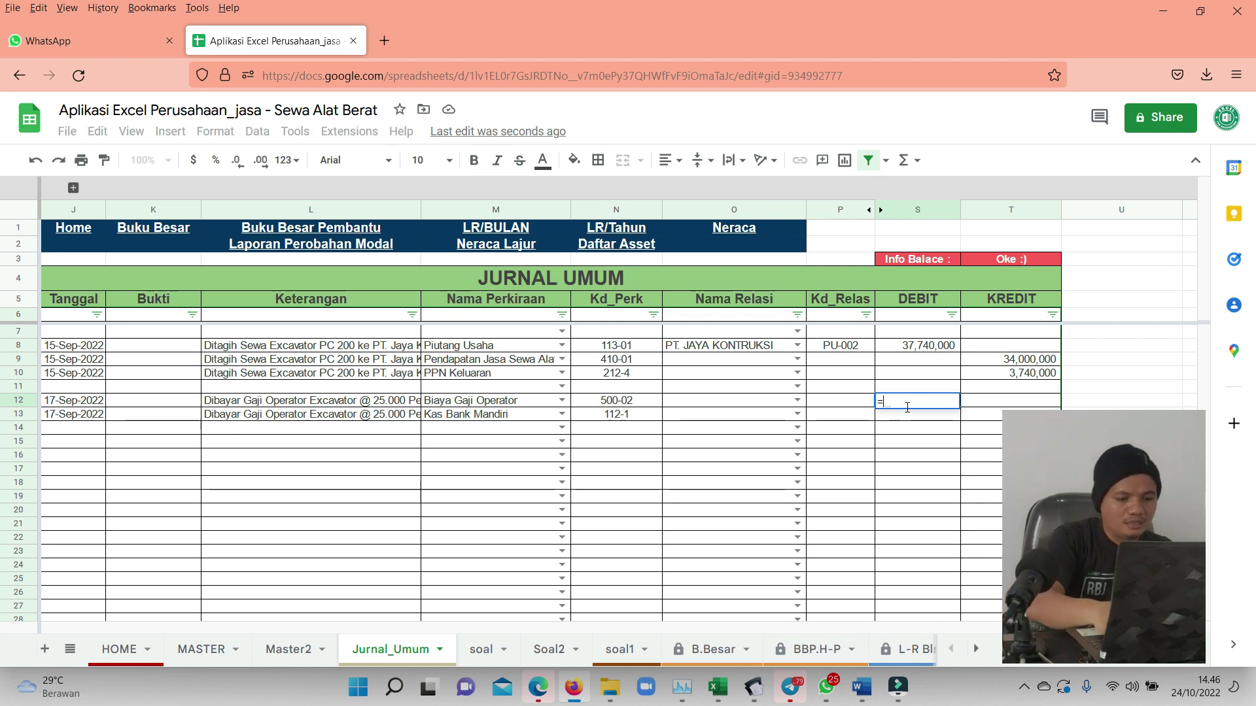
pyautogui.write('25000*200')
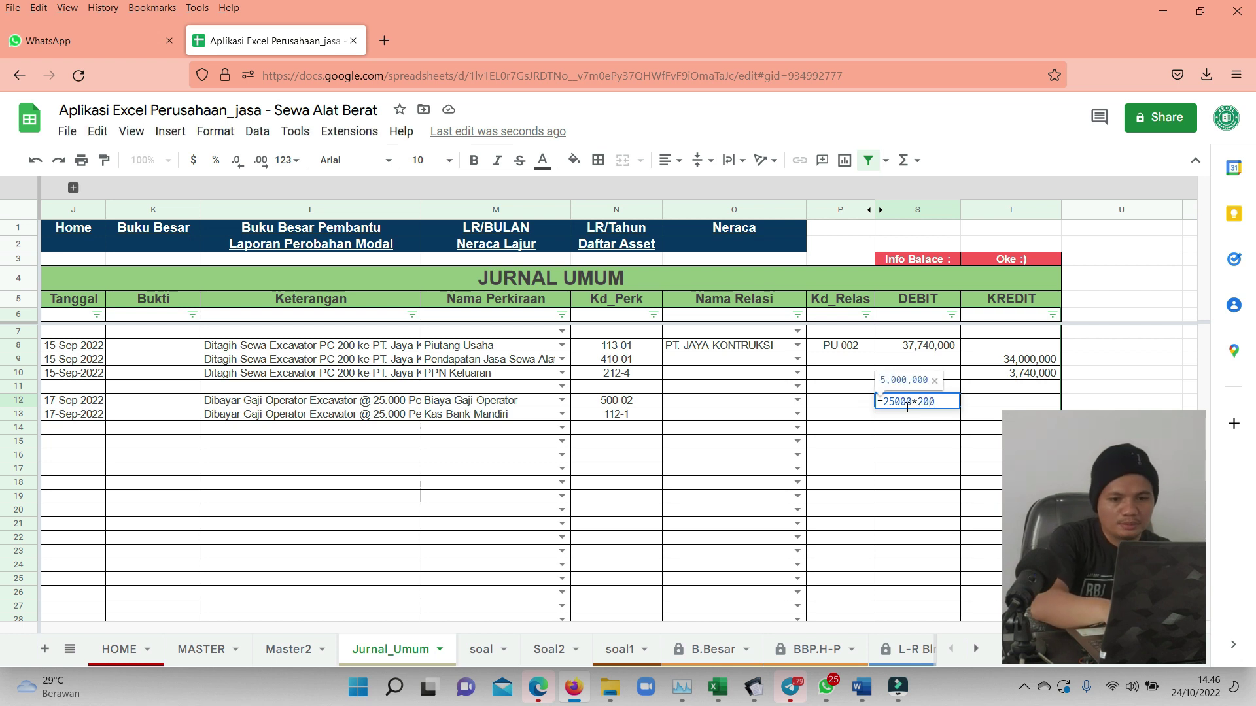
pyautogui.press('Return')
pyautogui.click(977, 410)
pyautogui.write('=')
pyautogui.click(919, 400)
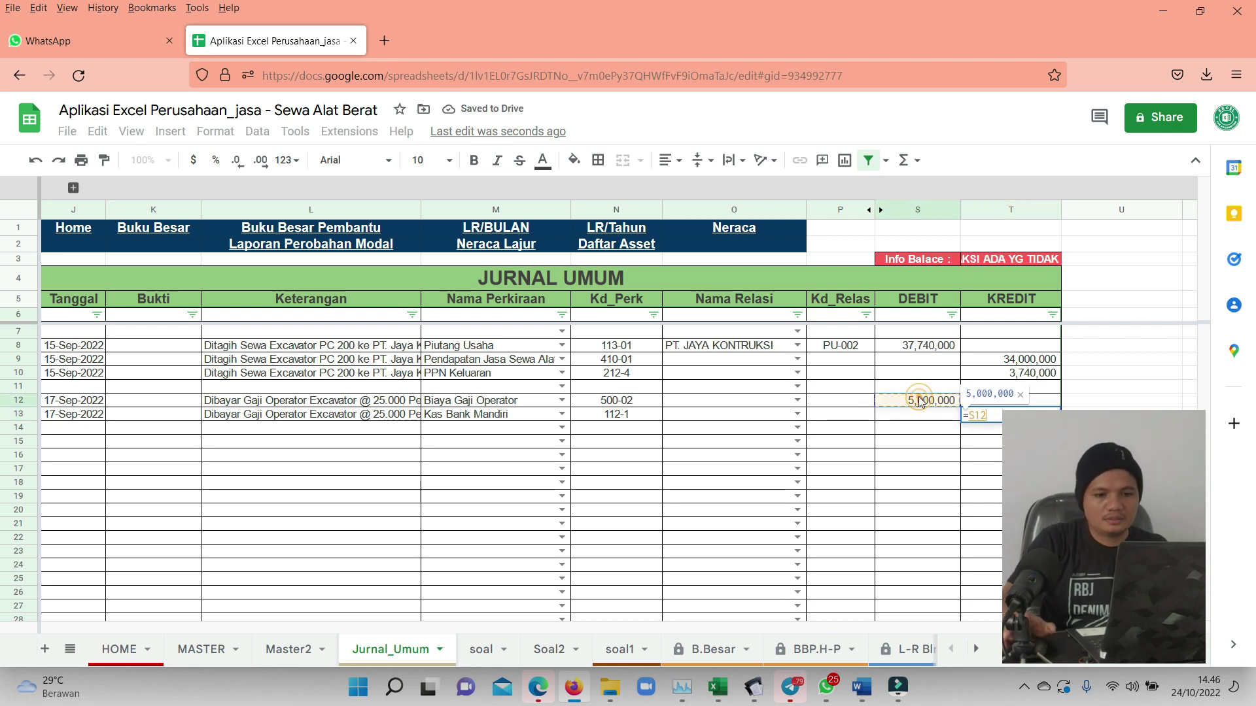
pyautogui.press('Return')
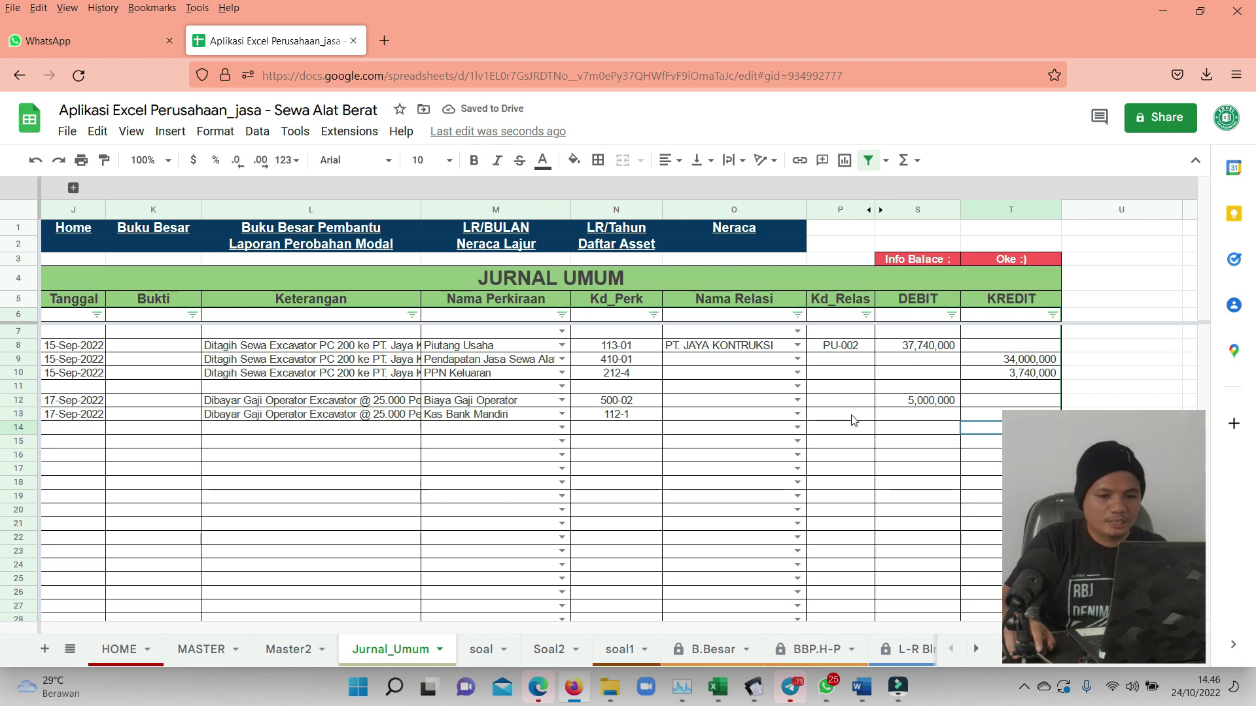
pyautogui.click(481, 649)
pyautogui.click(160, 432)
# Copy the 3-Oct-2022 date from soal A5 into J15, J16 and J17.
pyautogui.click(92, 270)
pyautogui.hotkey('ctrl', 'c')
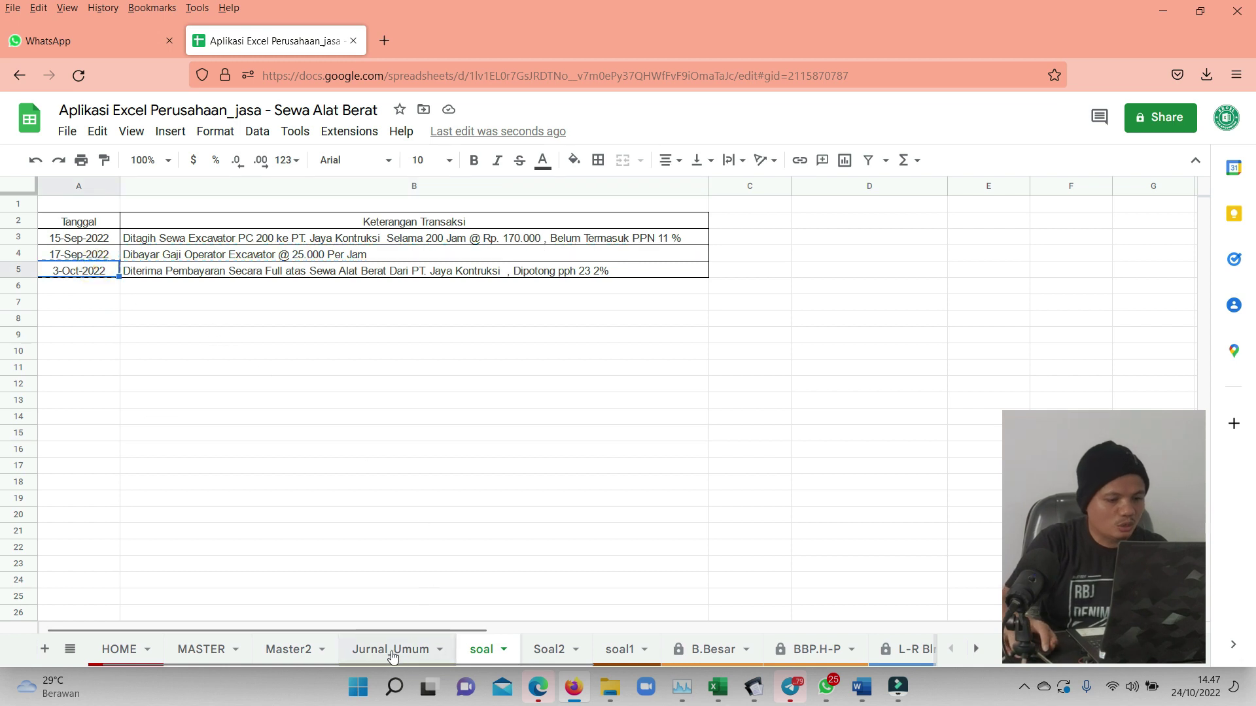
pyautogui.click(392, 656)
pyautogui.click(62, 437)
pyautogui.hotkey('ctrl', 'v')
pyautogui.click(66, 456)
pyautogui.hotkey('ctrl', 'v')
pyautogui.click(62, 472)
pyautogui.hotkey('ctrl', 'v')
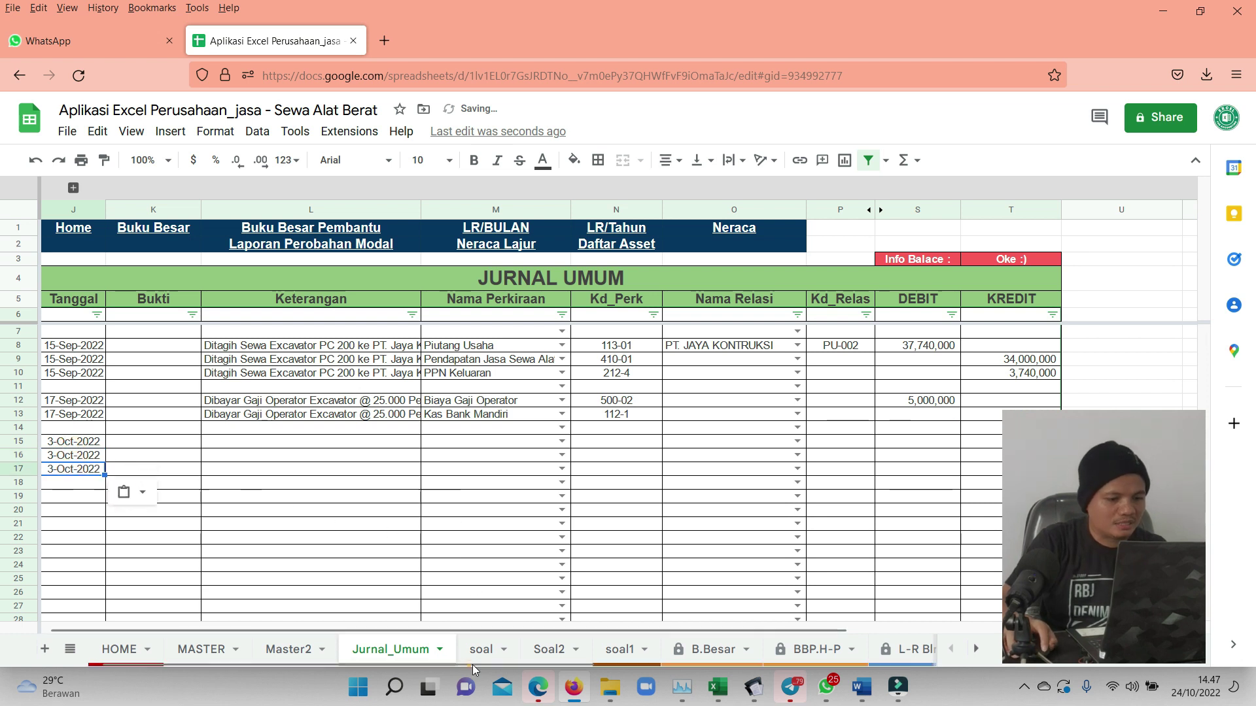
# Copy the full-payment-received description from soal B5 into L15 through L17.
pyautogui.click(480, 651)
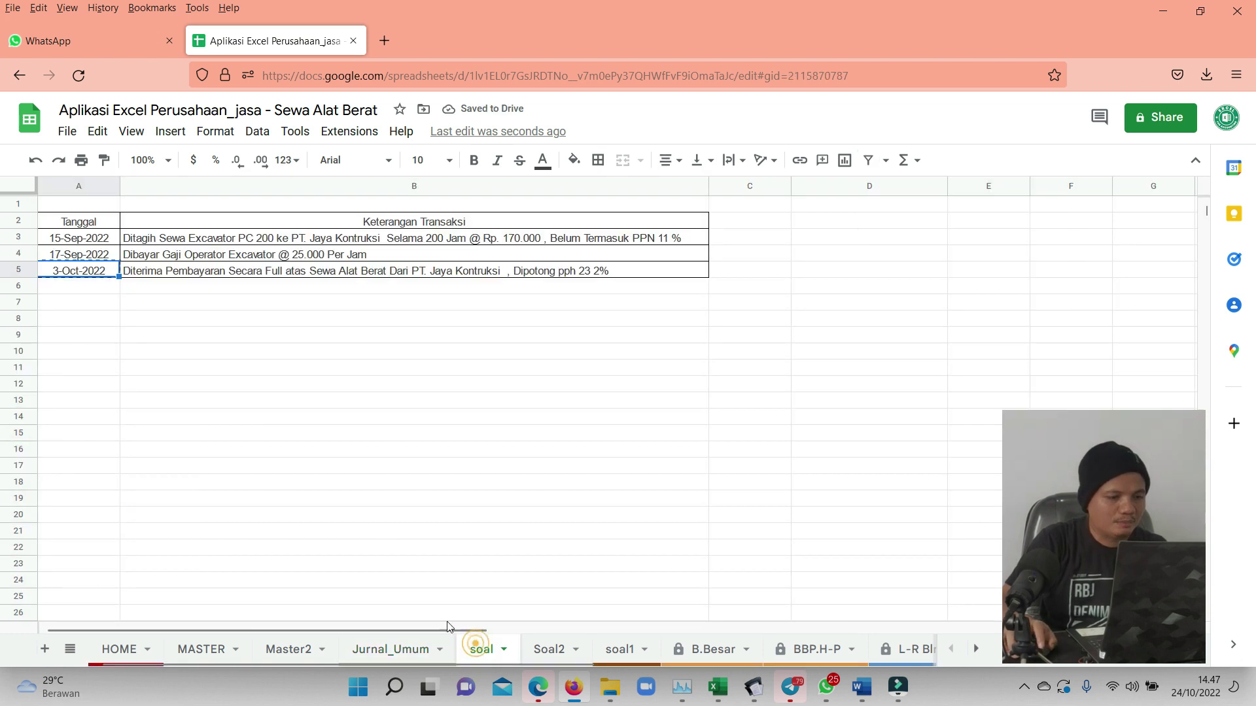
pyautogui.click(248, 275)
pyautogui.hotkey('ctrl', 'c')
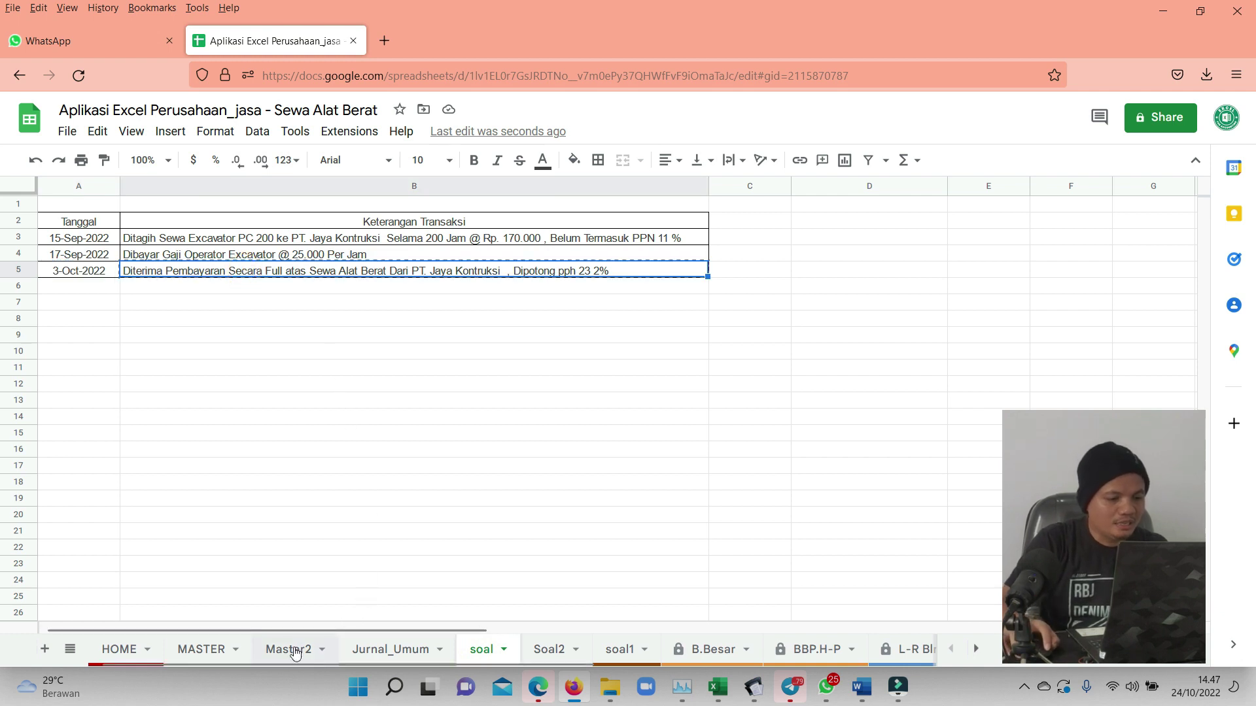
pyautogui.click(373, 650)
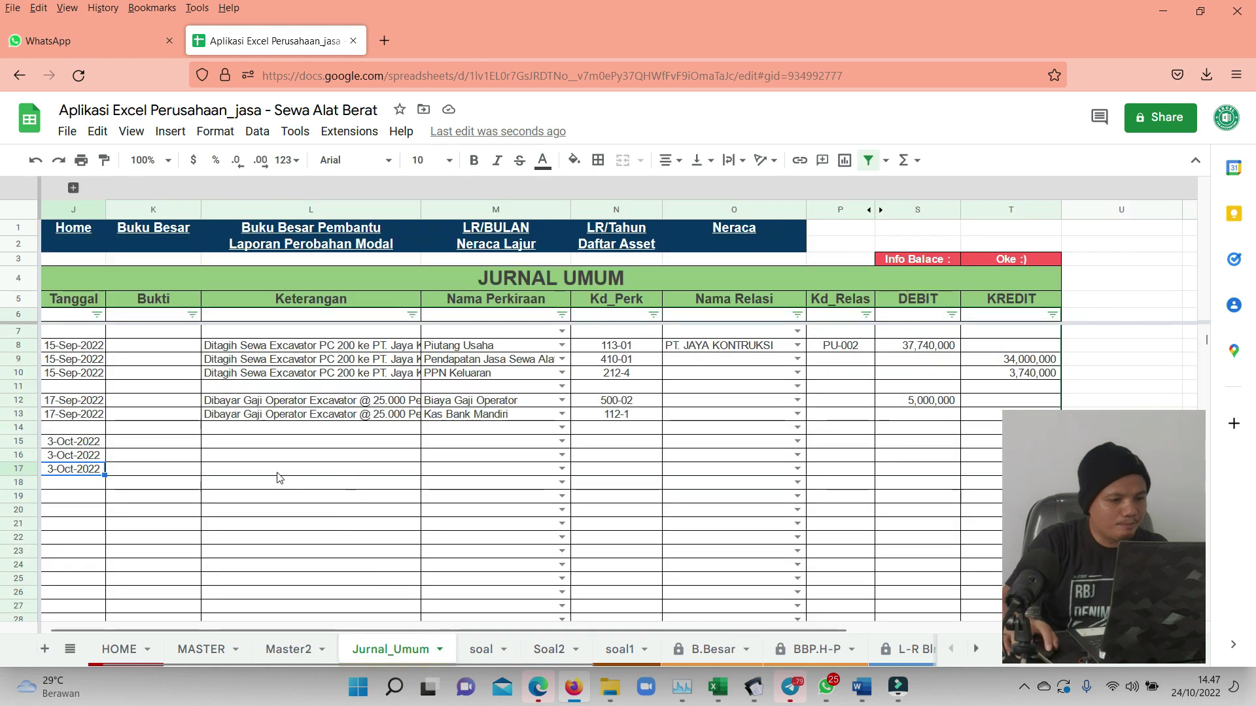
pyautogui.click(274, 469)
pyautogui.click(281, 441)
pyautogui.hotkey('ctrl', 'v')
pyautogui.click(252, 460)
pyautogui.moveTo(253, 460); pyautogui.dragTo(252, 470)
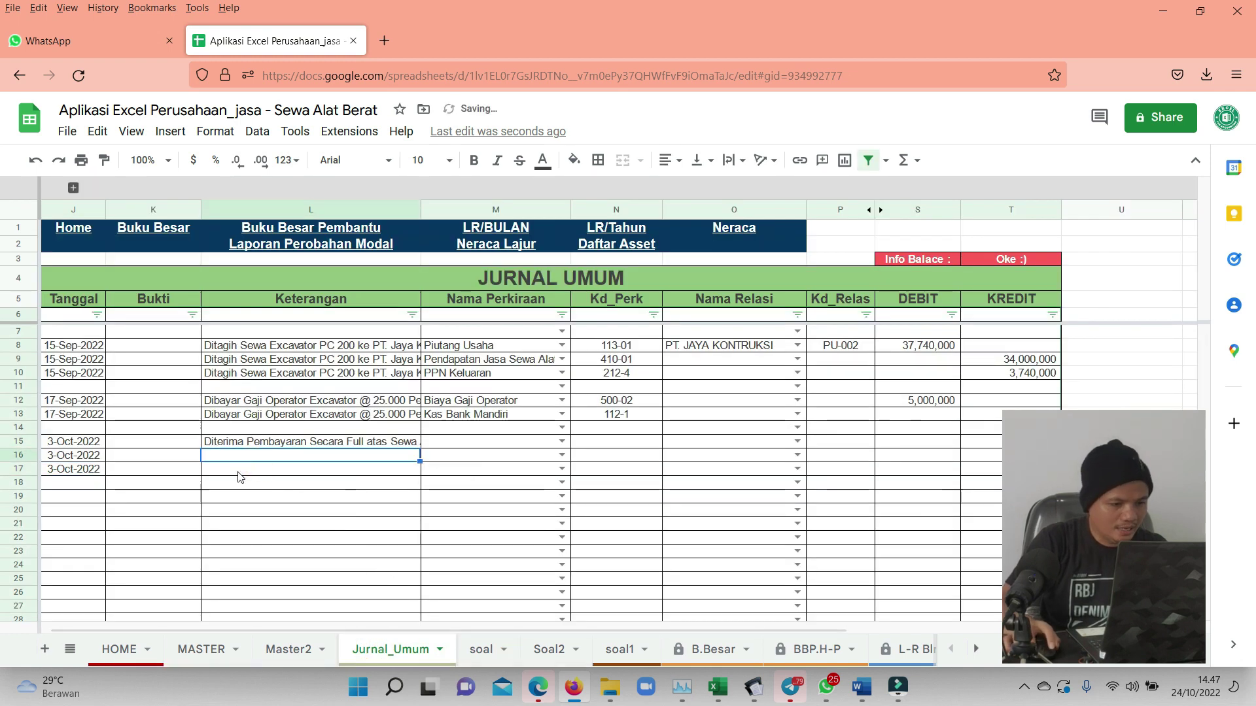
pyautogui.hotkey('ctrl', 'v')
pyautogui.click(327, 444)
pyautogui.doubleClick(327, 447)
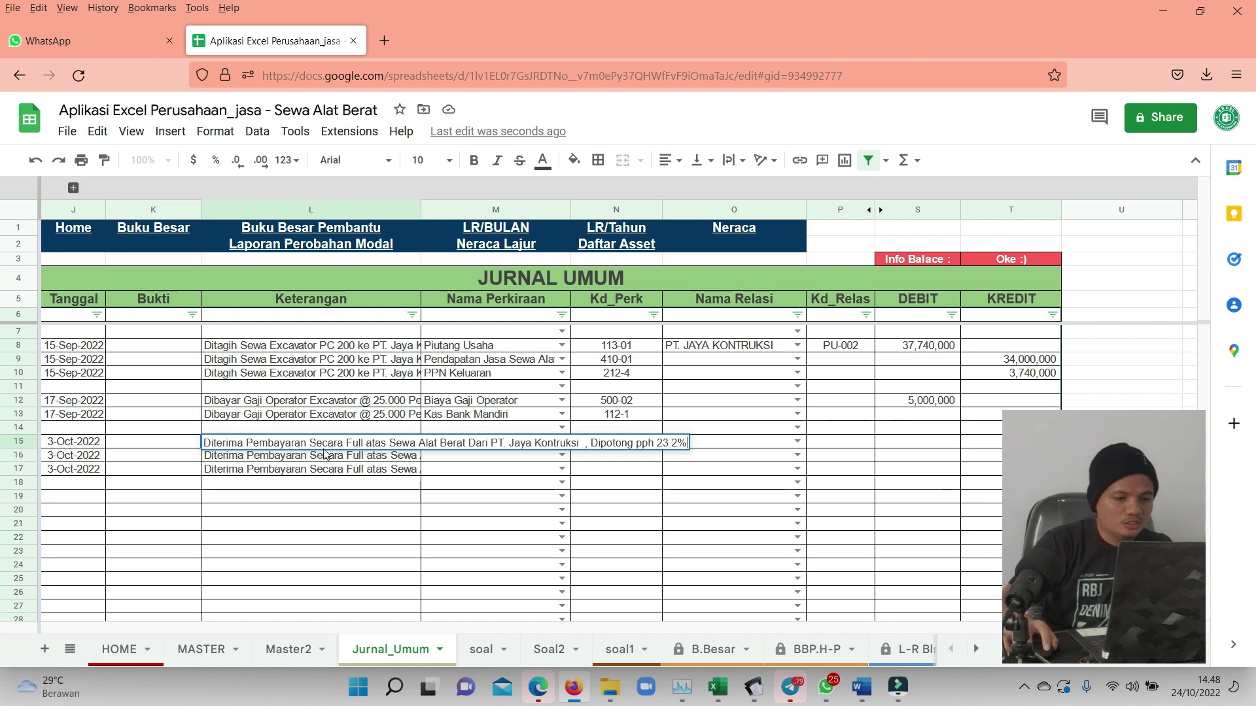
# Set M15 to Kas Bank Mandiri (112-1), M16 to Kredit Pajak - PPH -23 (117-2), M17 to Piutang Usaha.
pyautogui.click(668, 522)
pyautogui.click(509, 443)
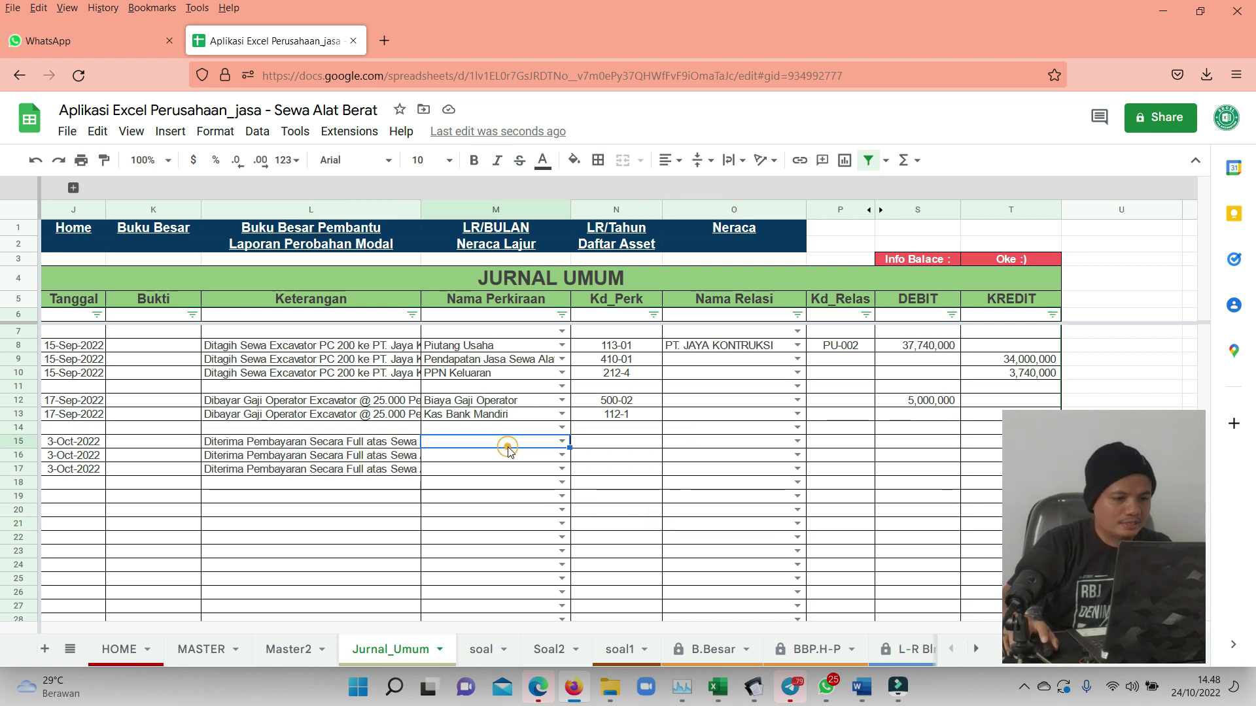
pyautogui.click(562, 442)
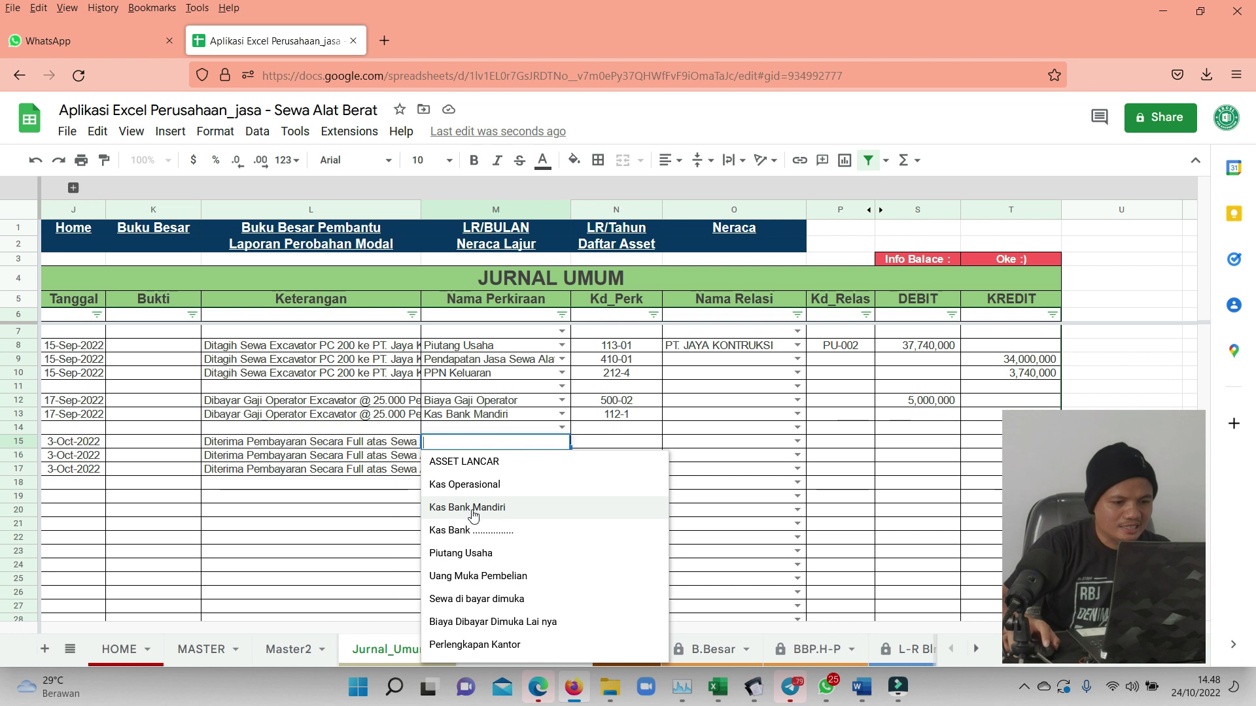
pyautogui.click(471, 510)
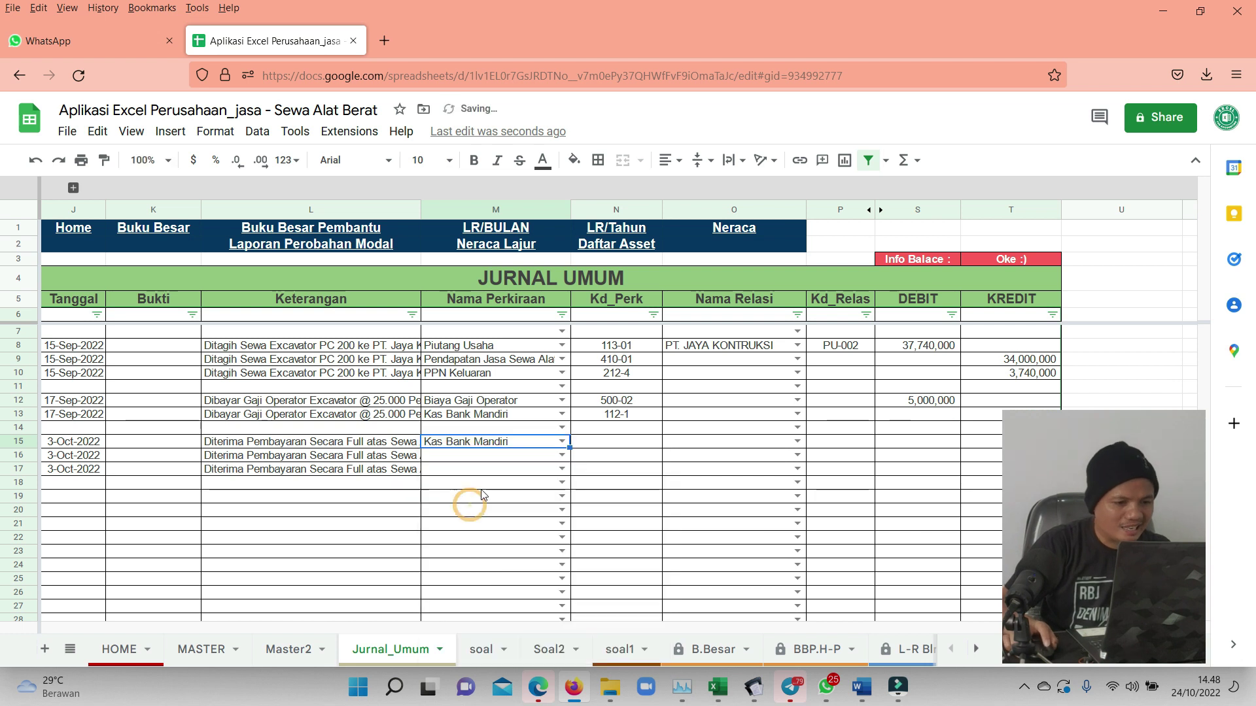
pyautogui.click(499, 456)
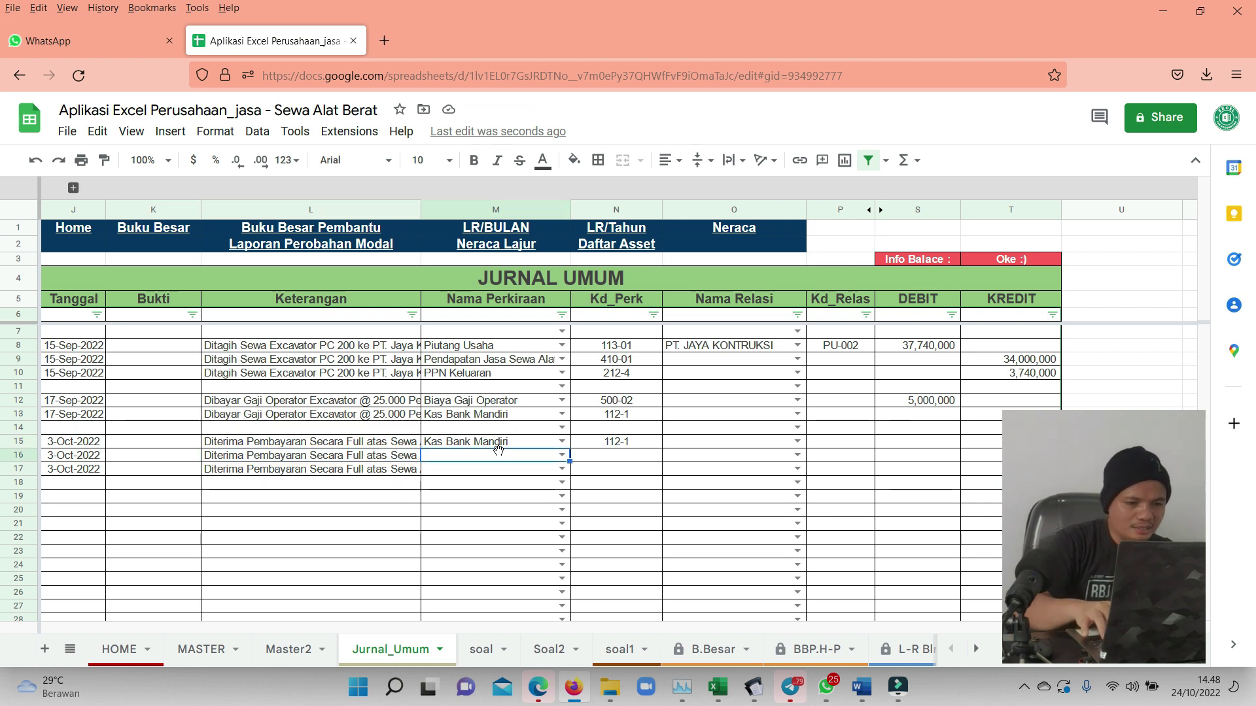
pyautogui.write('pph')
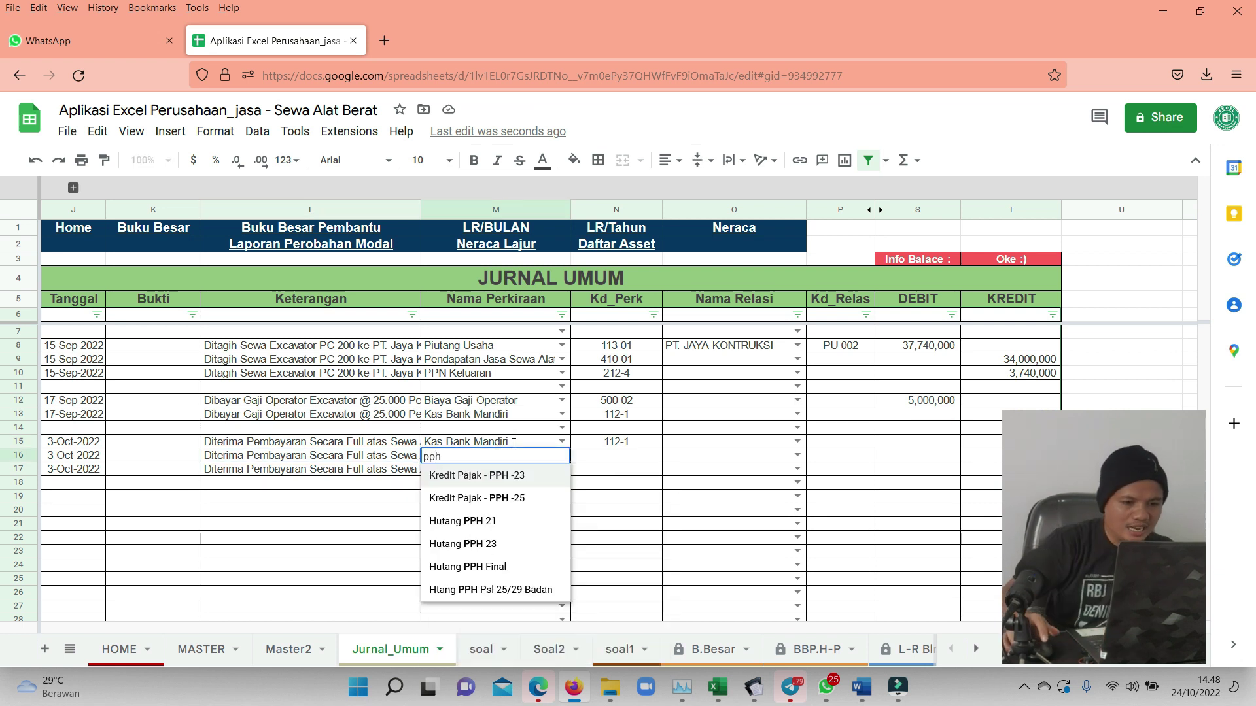
pyautogui.click(458, 477)
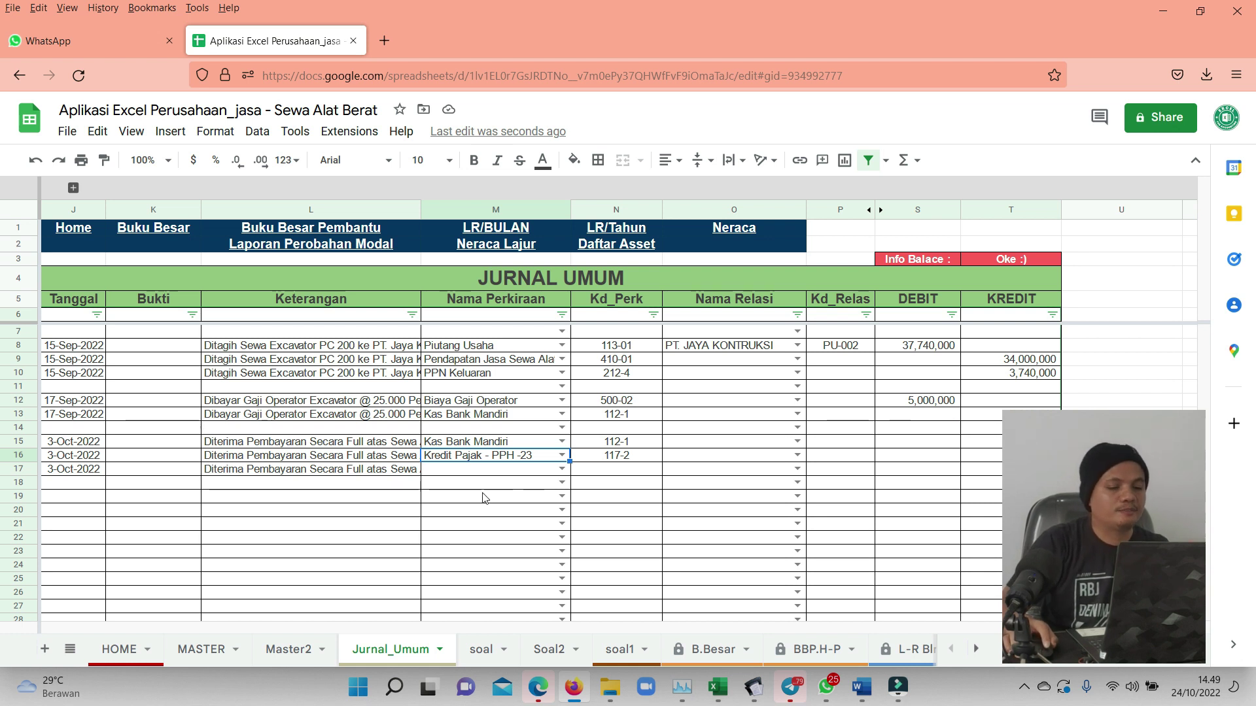
pyautogui.click(492, 470)
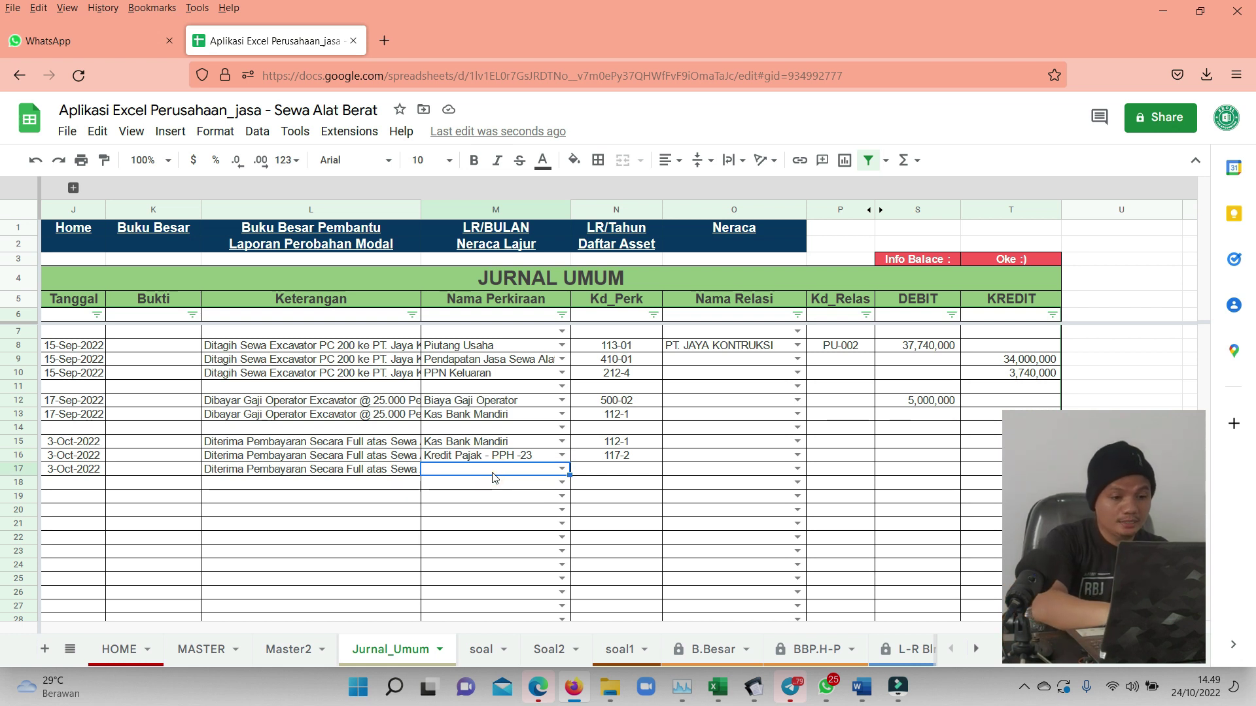
pyautogui.write('piu')
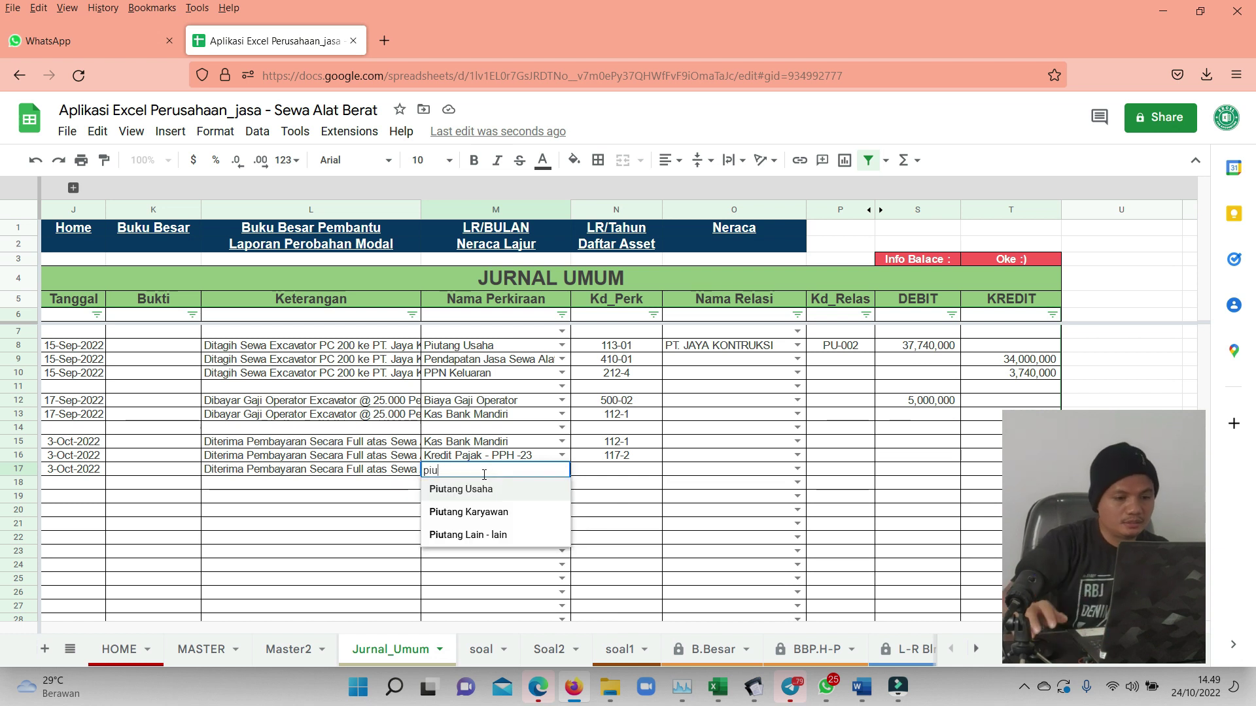
pyautogui.click(460, 497)
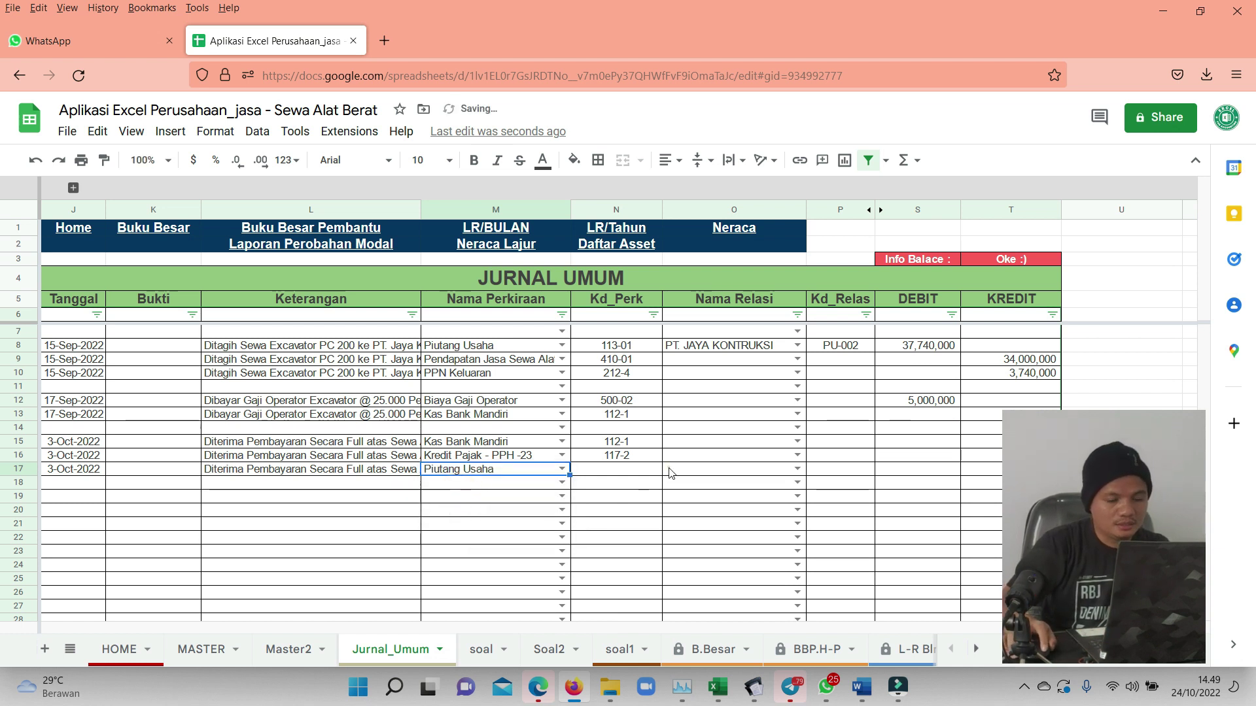
pyautogui.click(669, 471)
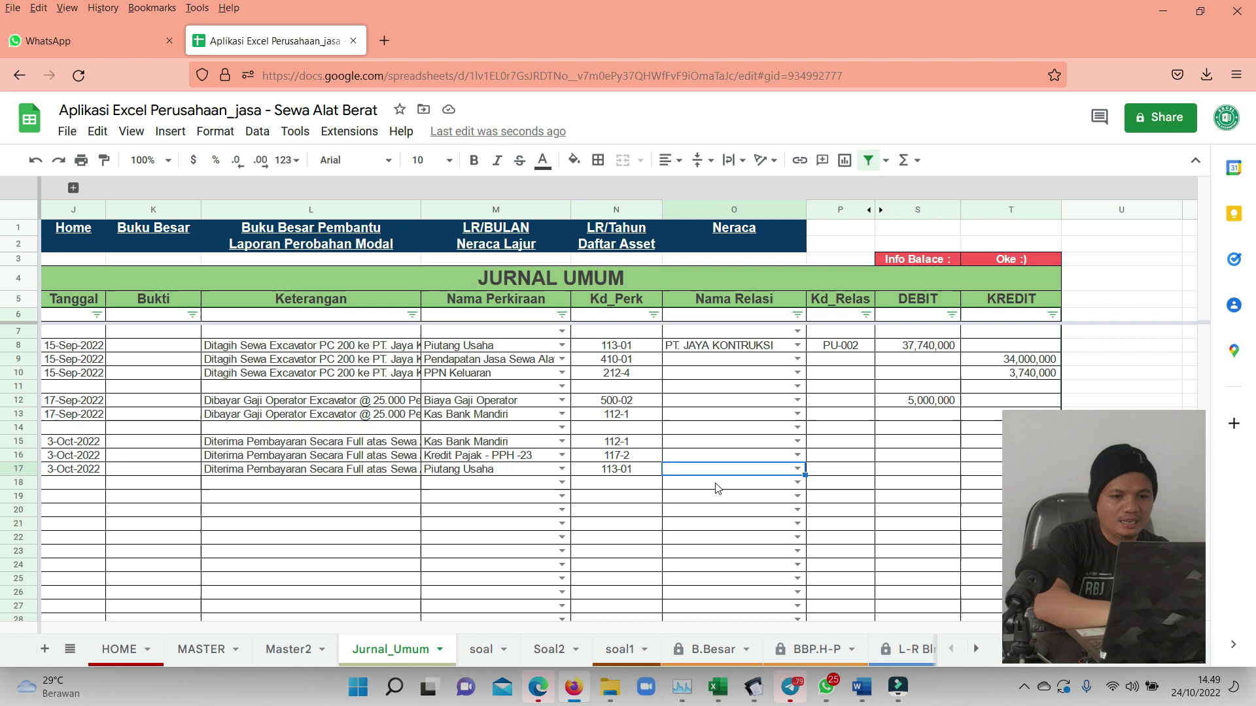
# Set the relation in O17 to PT. JAYA KONTRUKSI and T17's credit to =S8 (37,740,000).
pyautogui.write('pt')
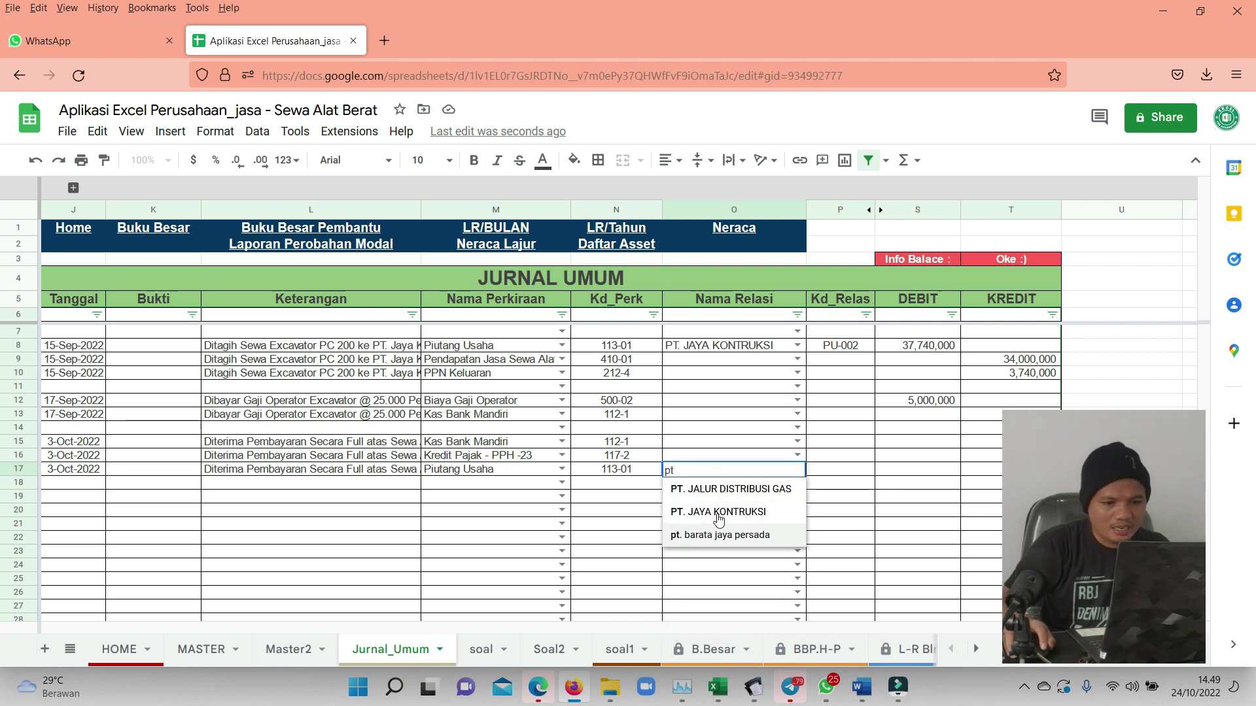
pyautogui.click(720, 511)
pyautogui.click(856, 469)
pyautogui.click(912, 468)
pyautogui.click(985, 472)
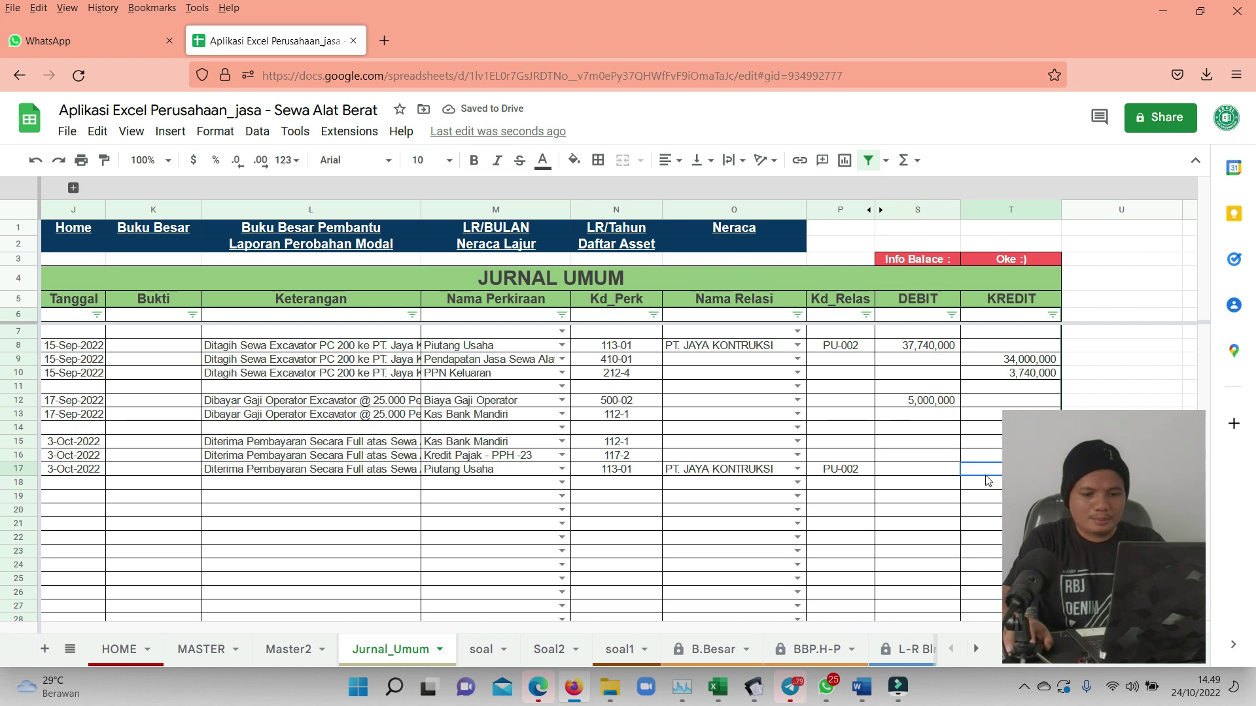
pyautogui.write('=')
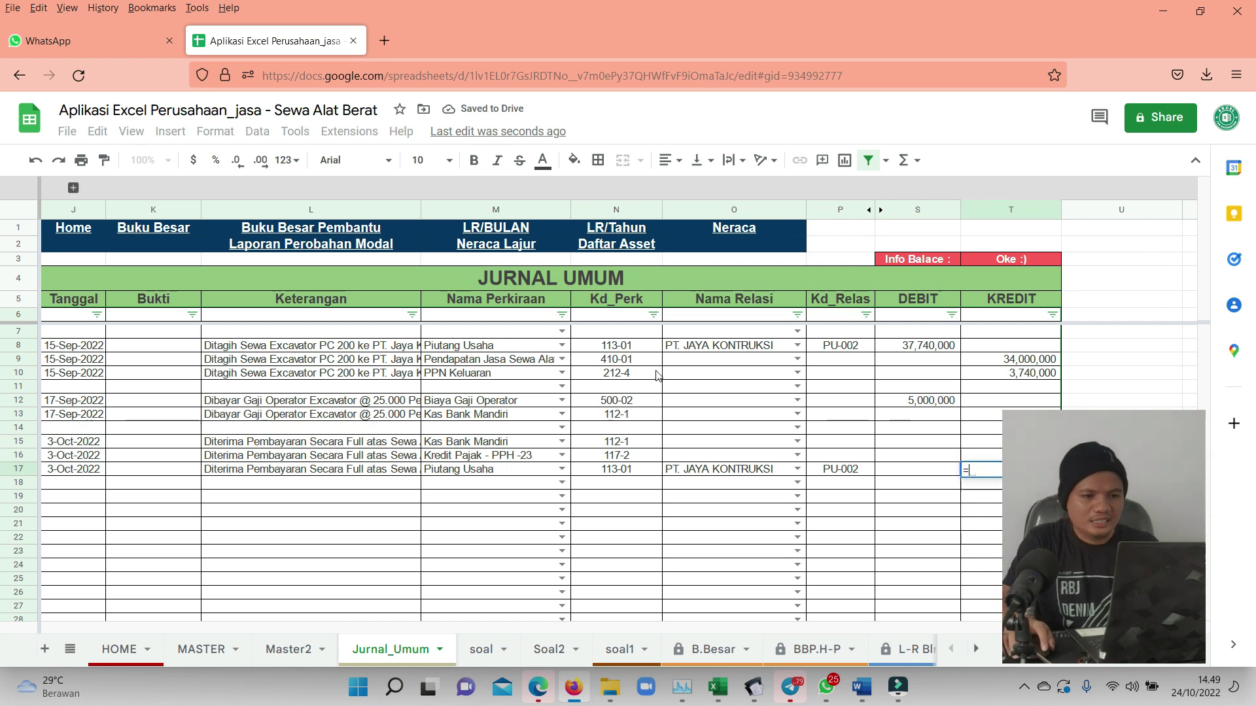
pyautogui.click(916, 346)
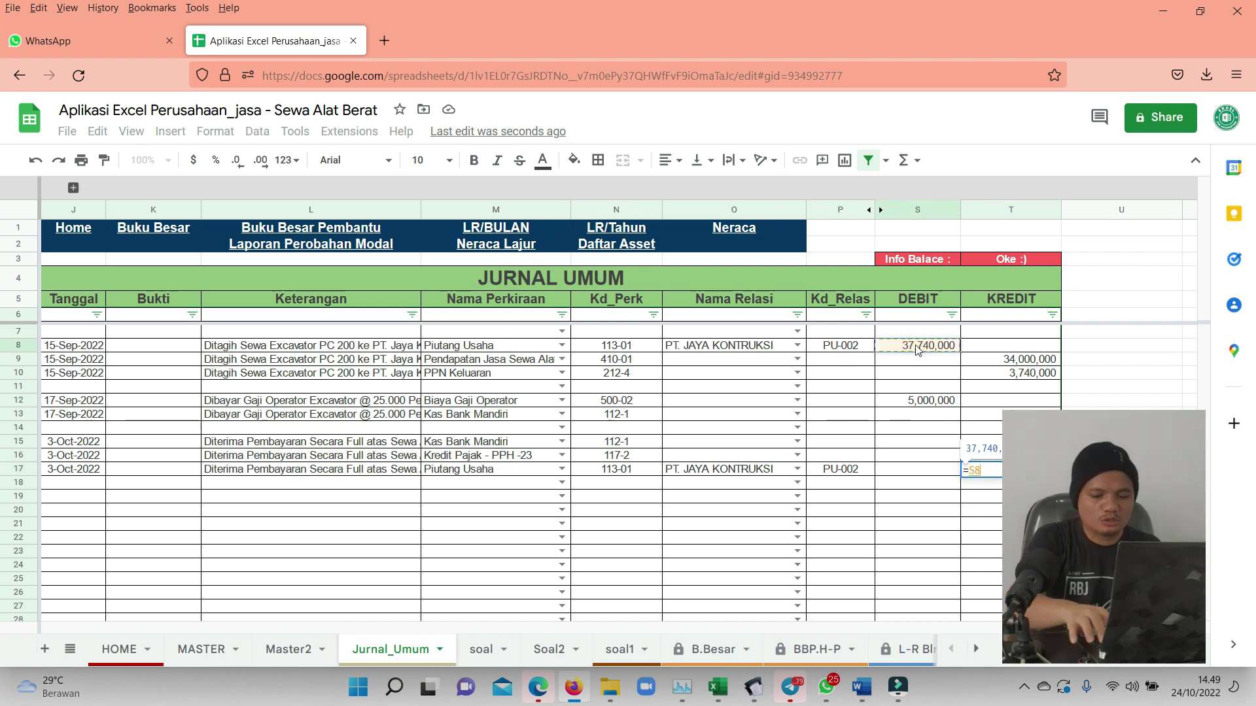
pyautogui.press('Return')
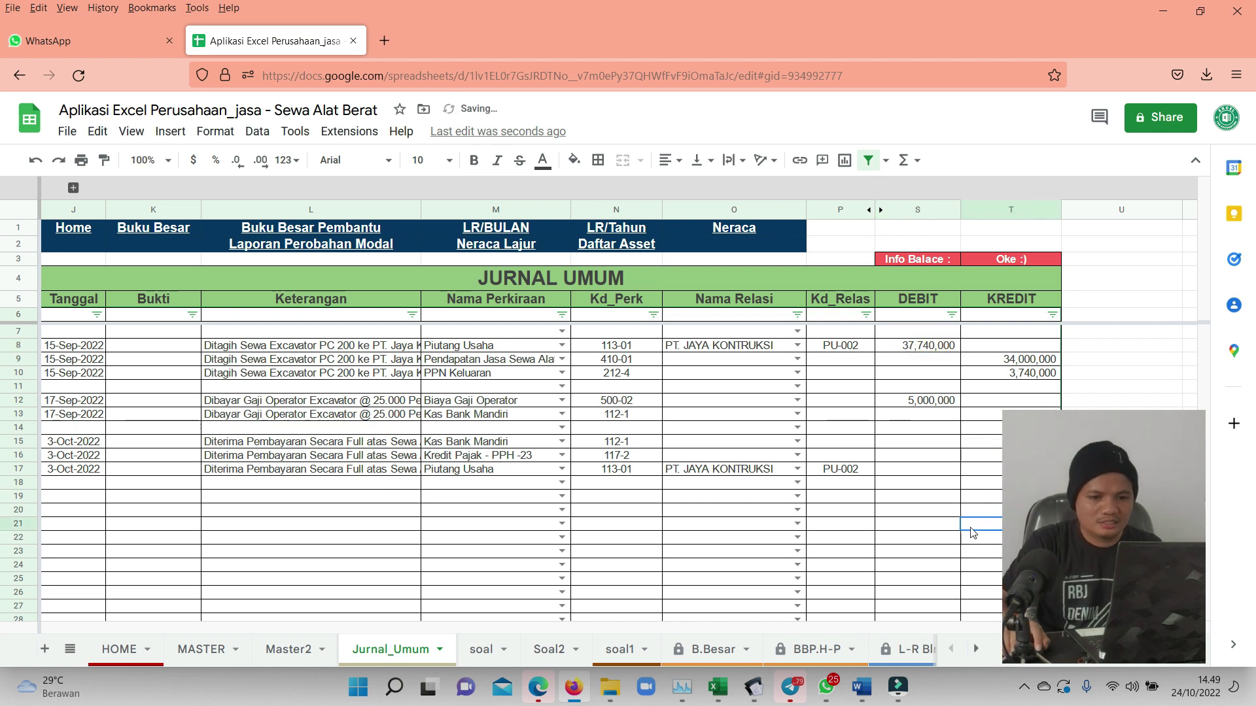
# Enter the PPh-23 debit in S16 as =T9*2%, giving 680,000.
pyautogui.click(919, 445)
pyautogui.click(914, 455)
pyautogui.write('=')
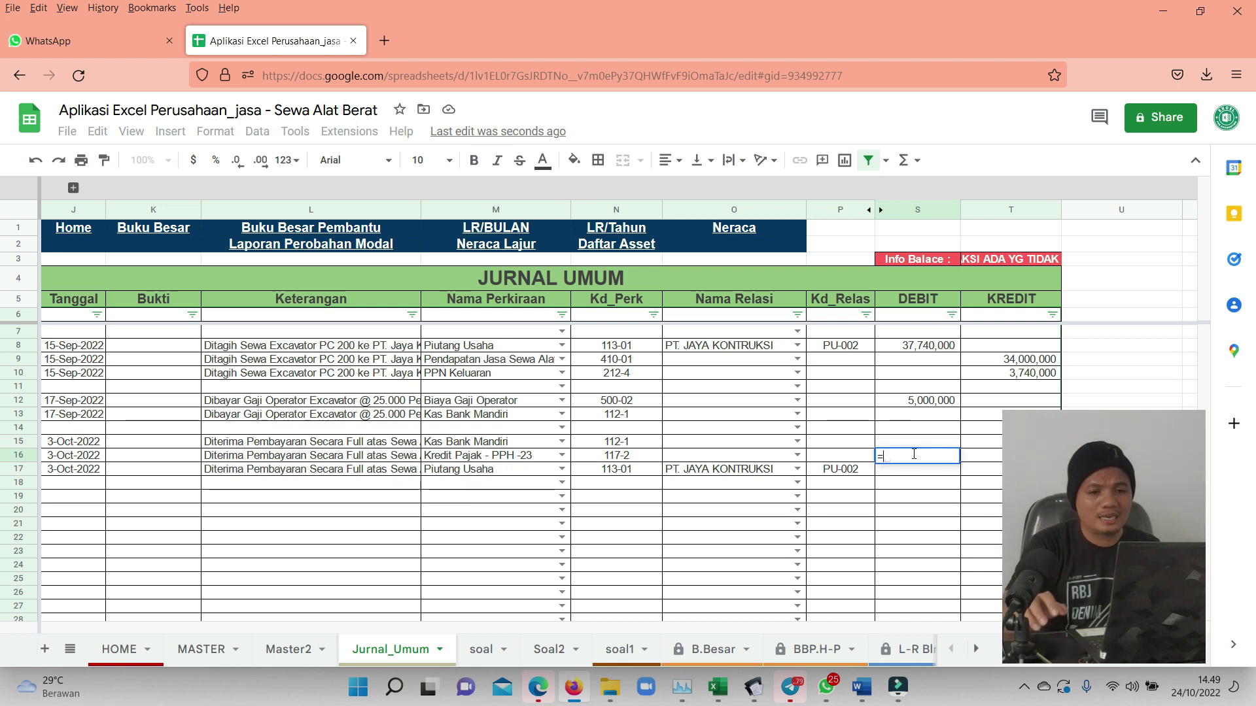
pyautogui.click(1025, 362)
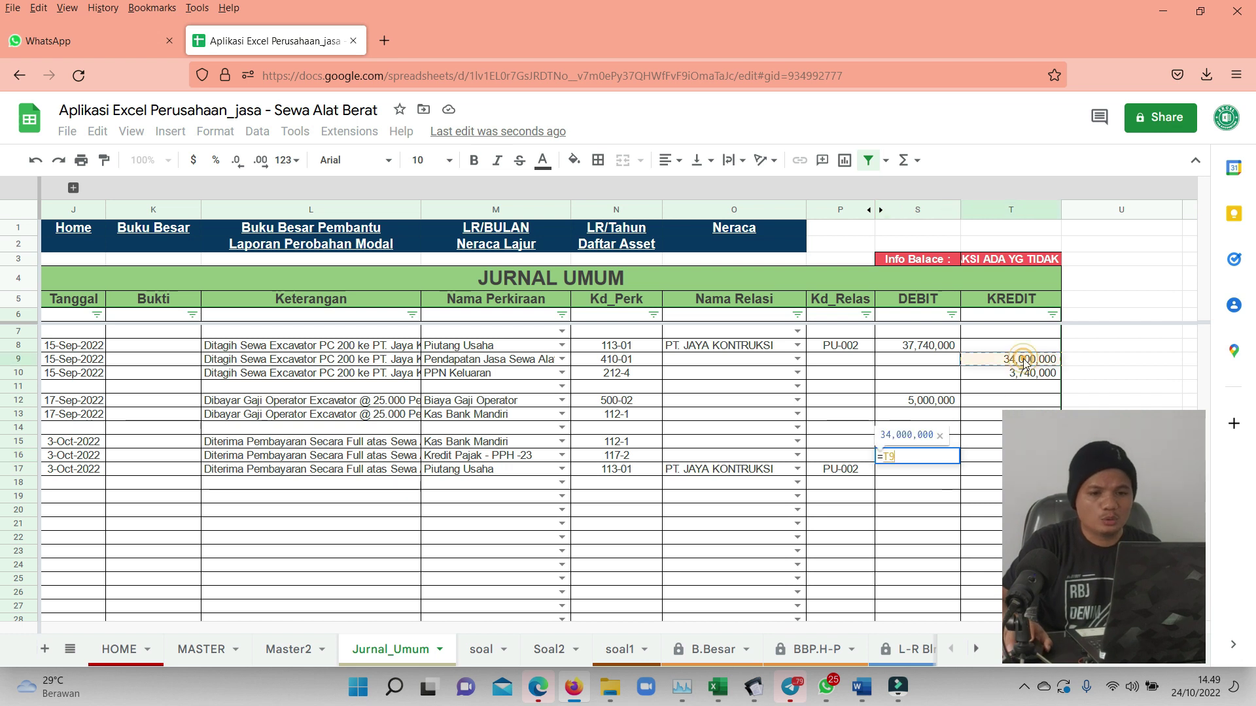
pyautogui.write('*2%')
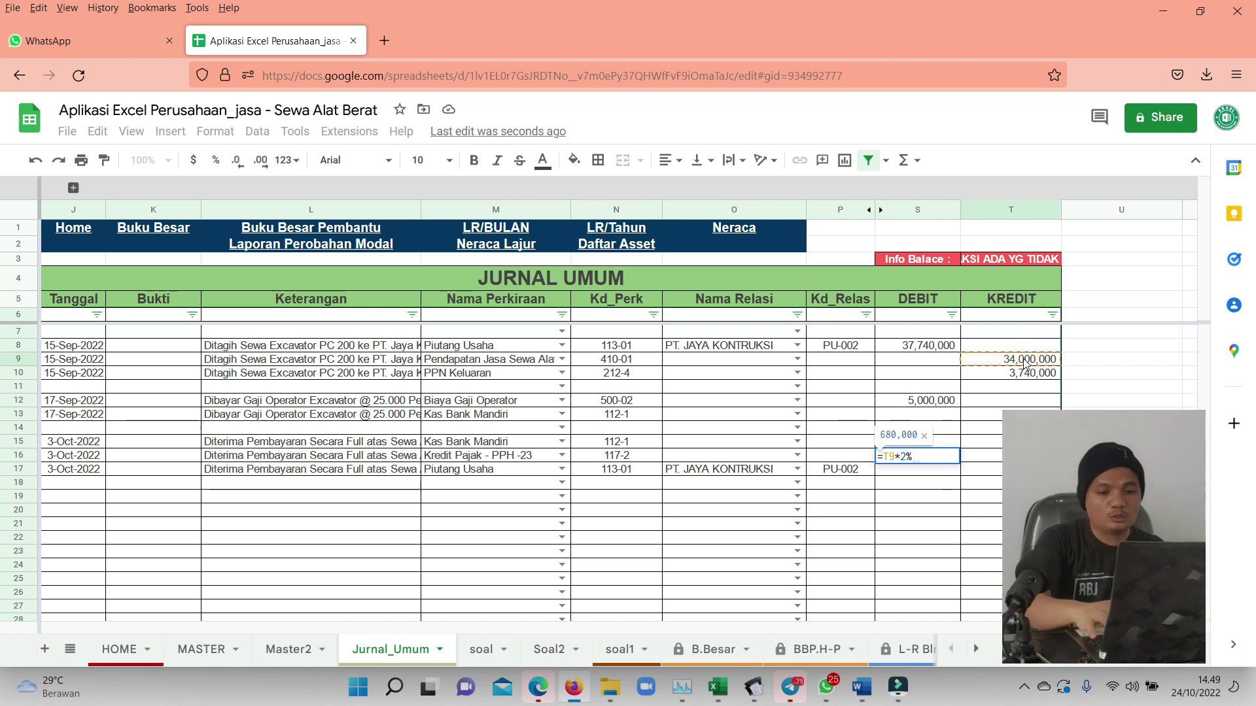
pyautogui.press('Return')
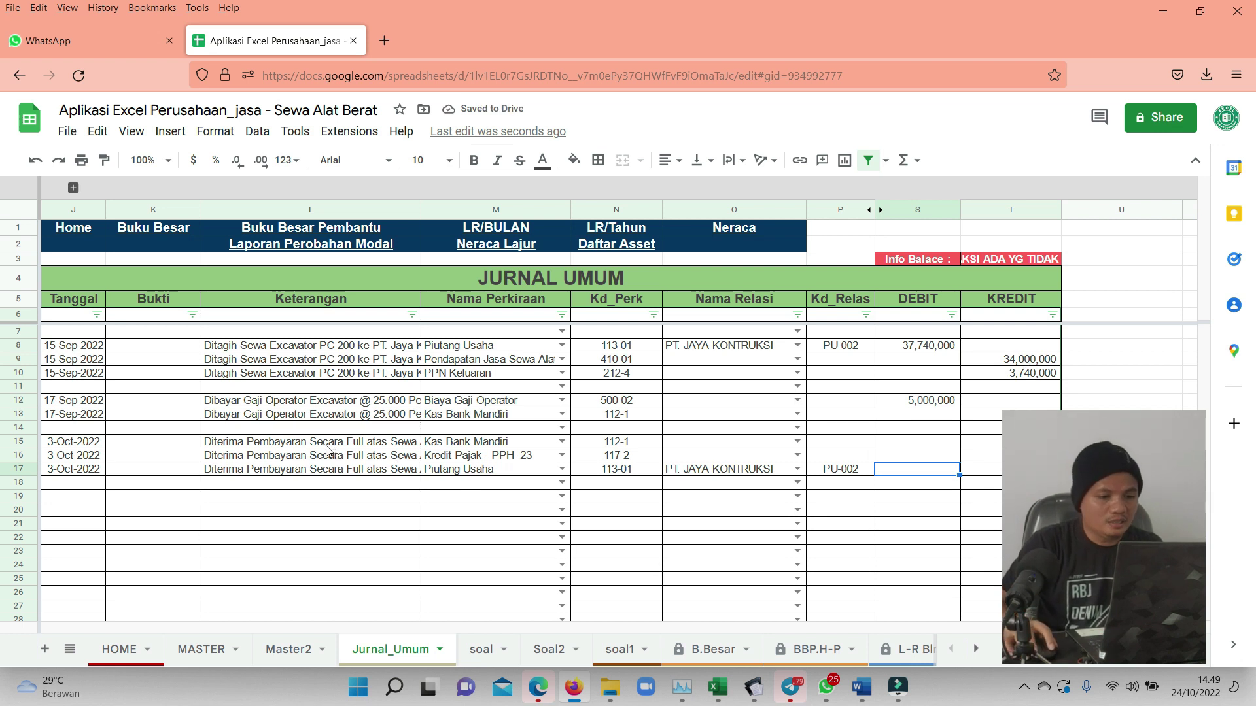
# Set the bank debit in S15 to =T17-S16, giving 37,060,000.
pyautogui.click(906, 444)
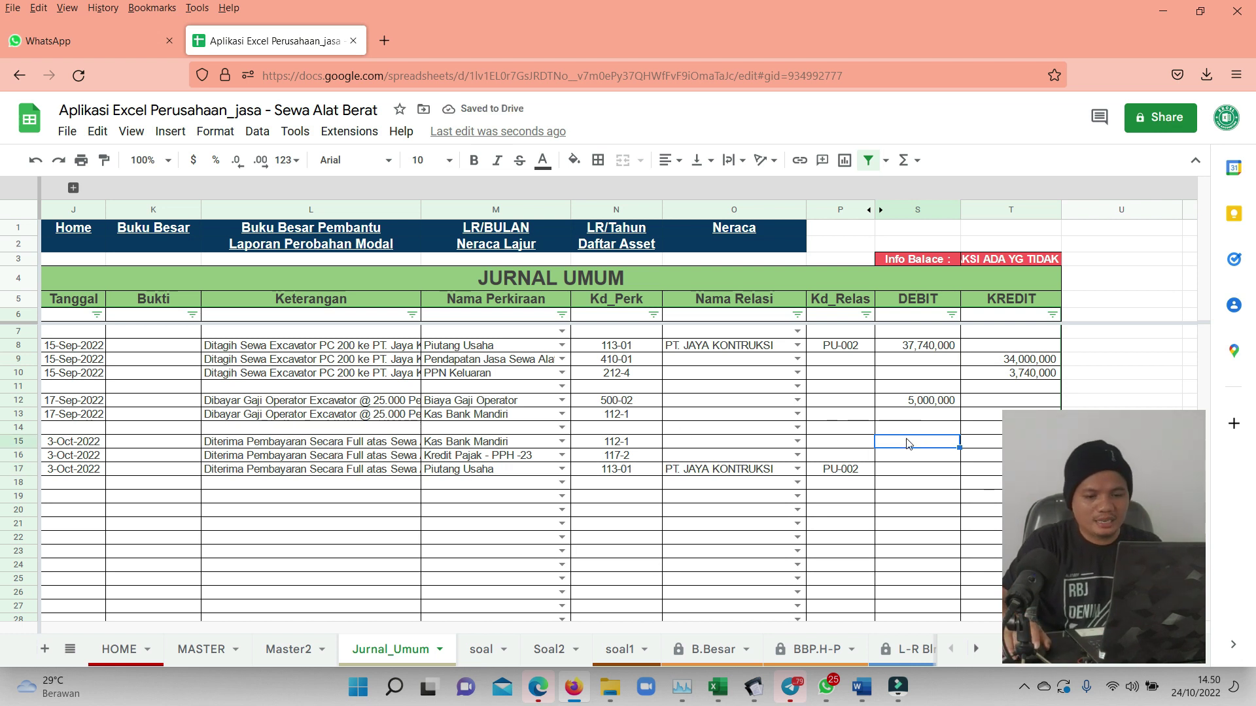
pyautogui.write('=')
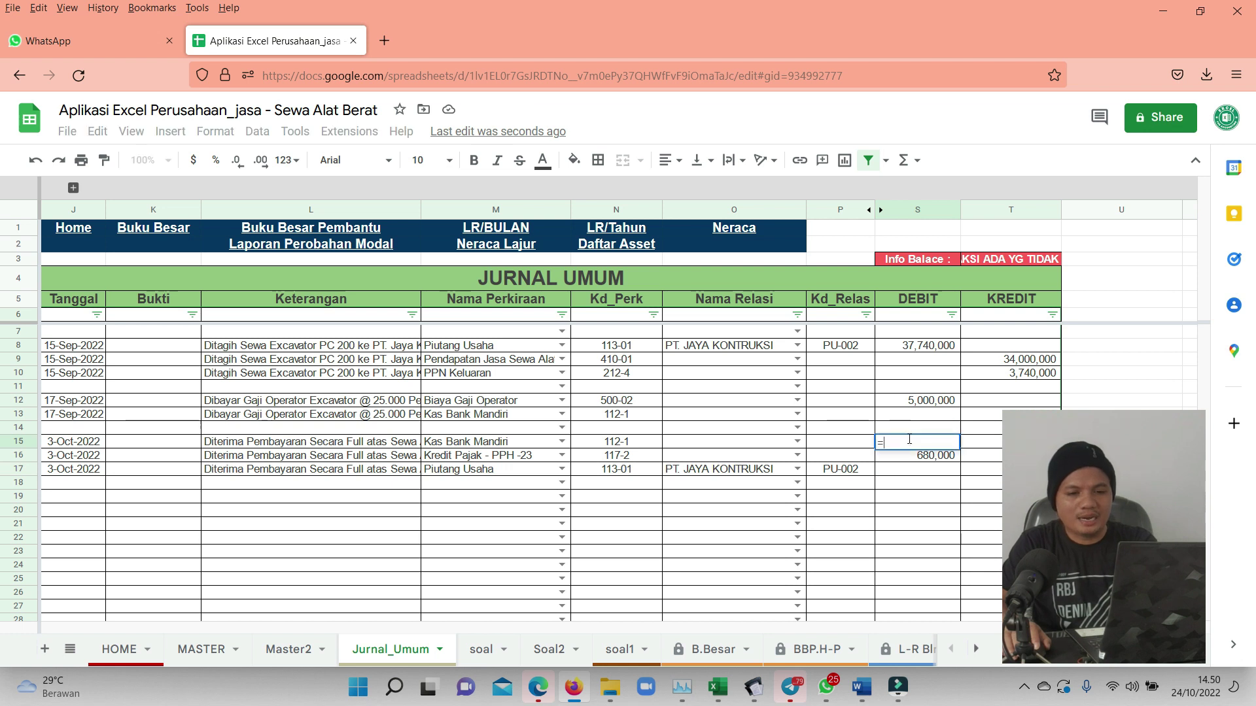
pyautogui.click(1011, 469)
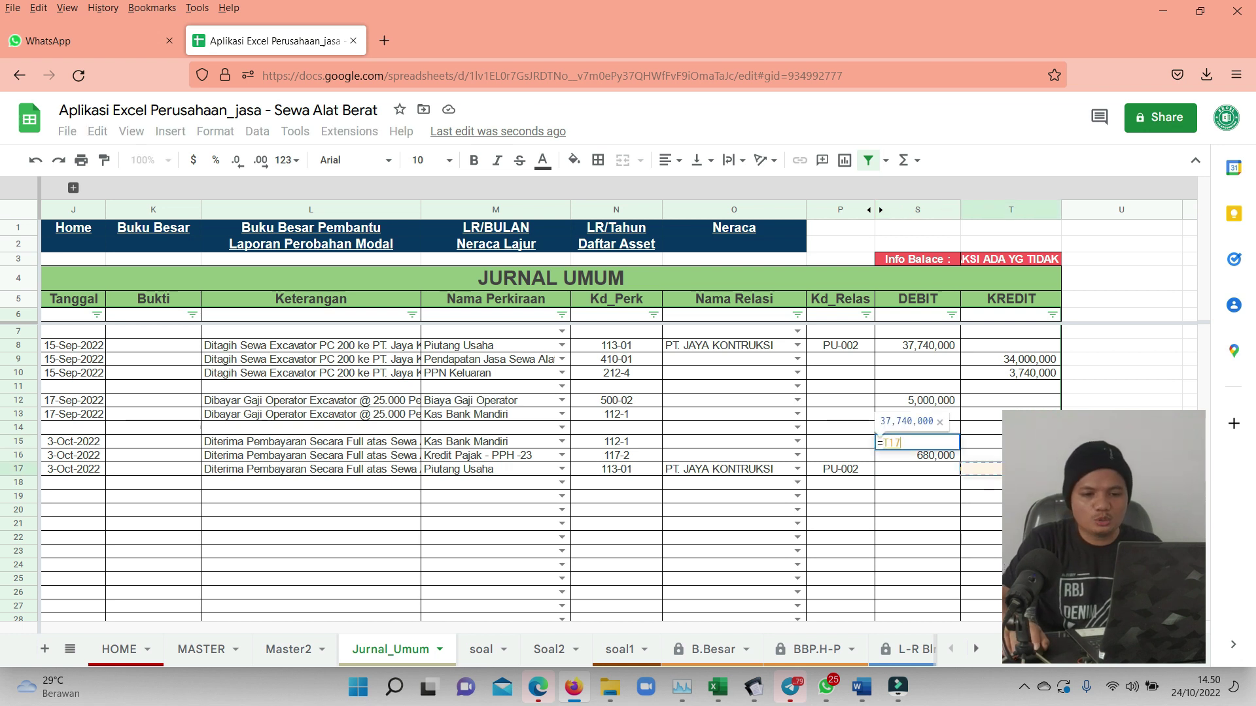
pyautogui.write('-')
pyautogui.click(940, 456)
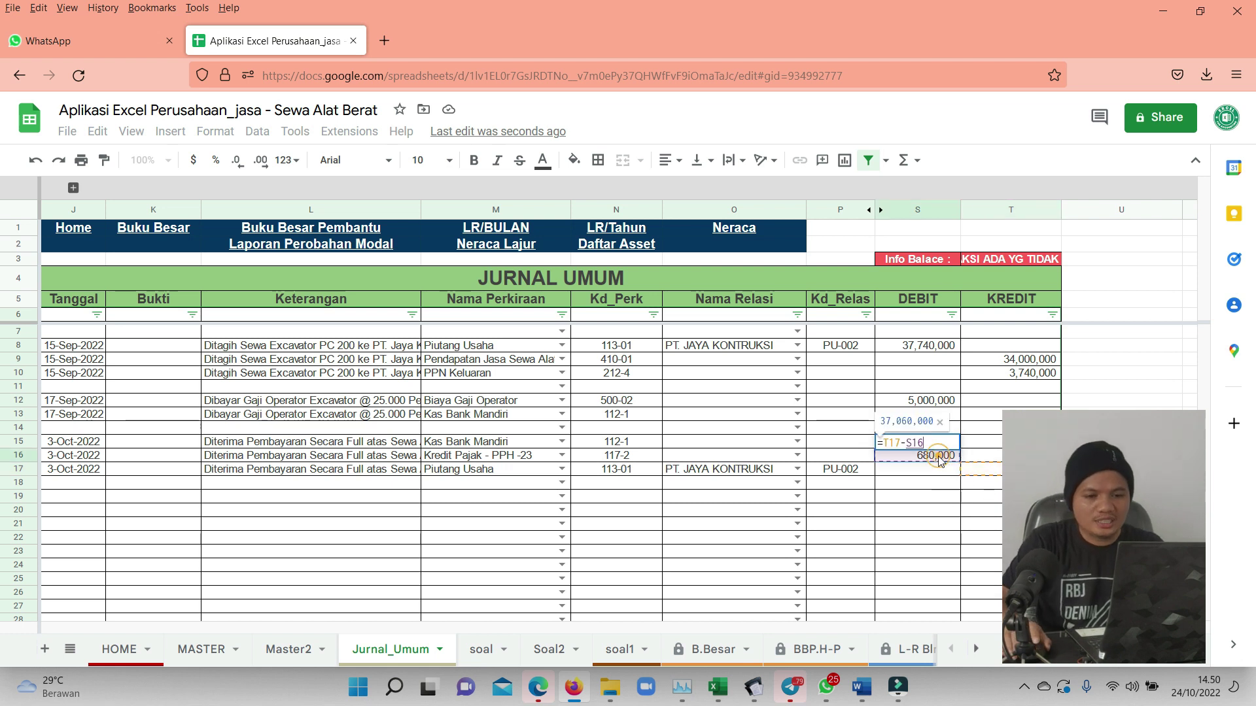
pyautogui.press('Return')
pyautogui.click(916, 524)
pyautogui.click(291, 470)
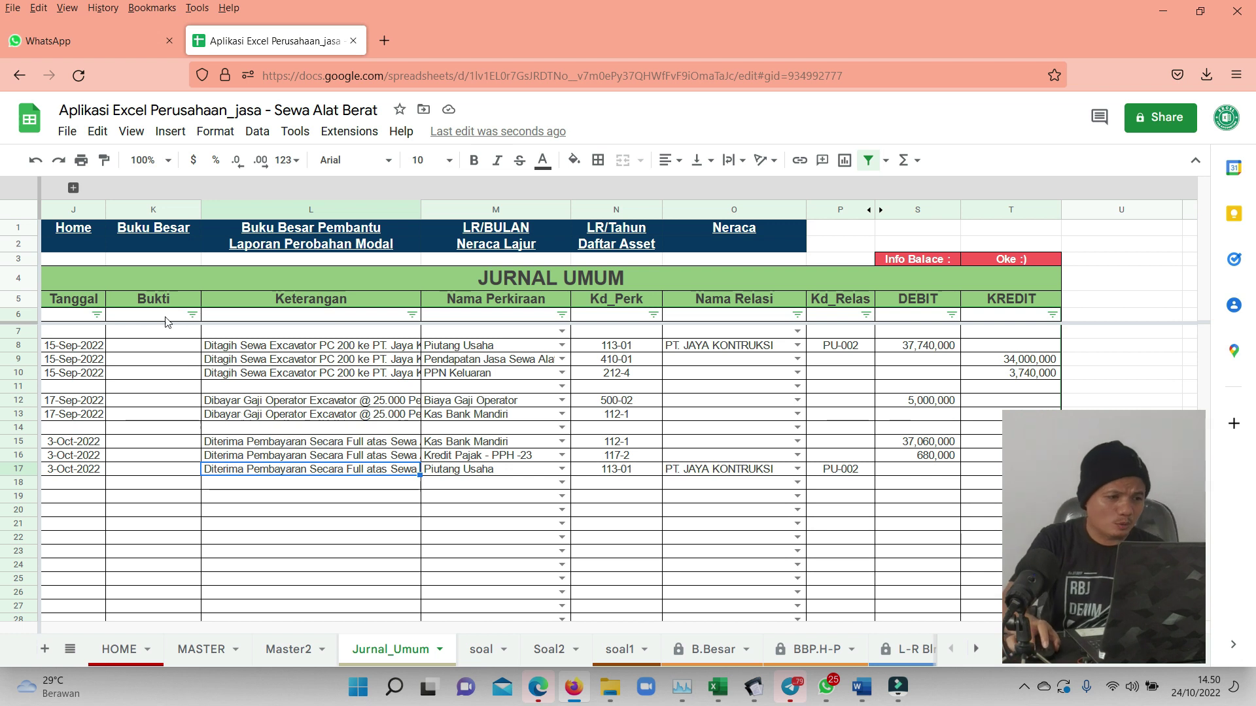
pyautogui.moveTo(153, 228)
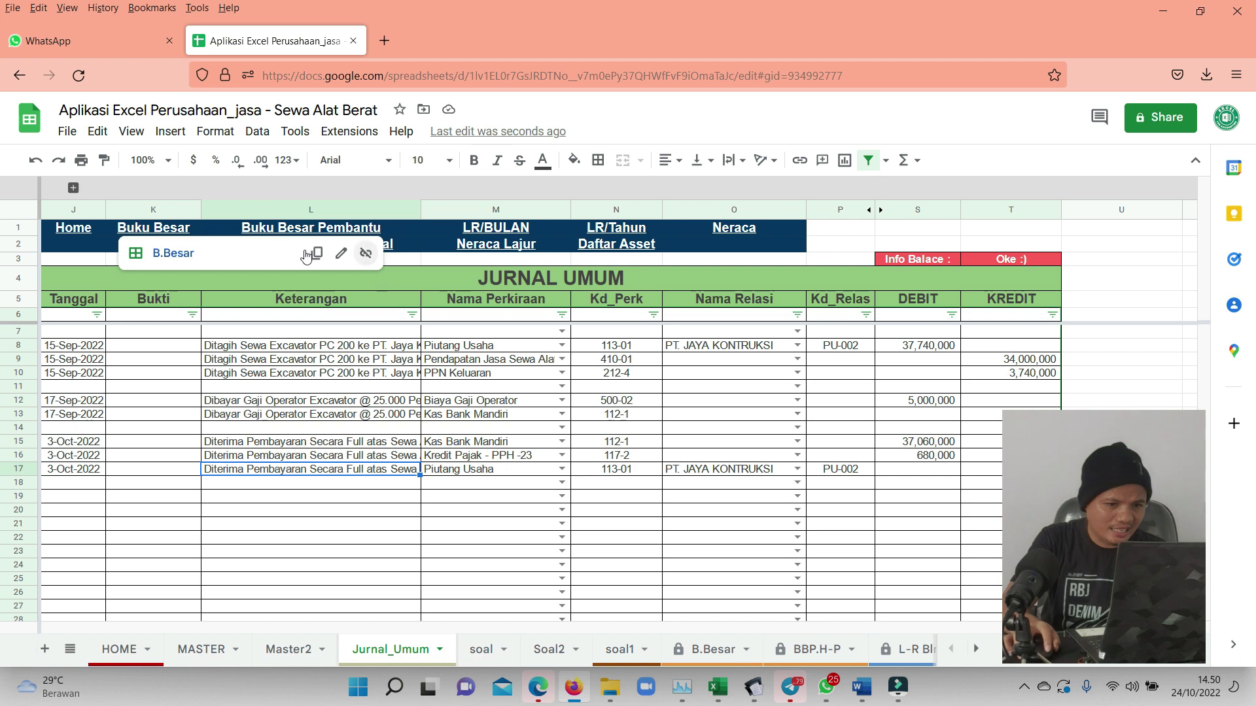
# Open the B.Besar ledger and review Piutang Usaha: 37,740,000 billed 15-Sep, paid 3-Oct-22.
pyautogui.click(168, 257)
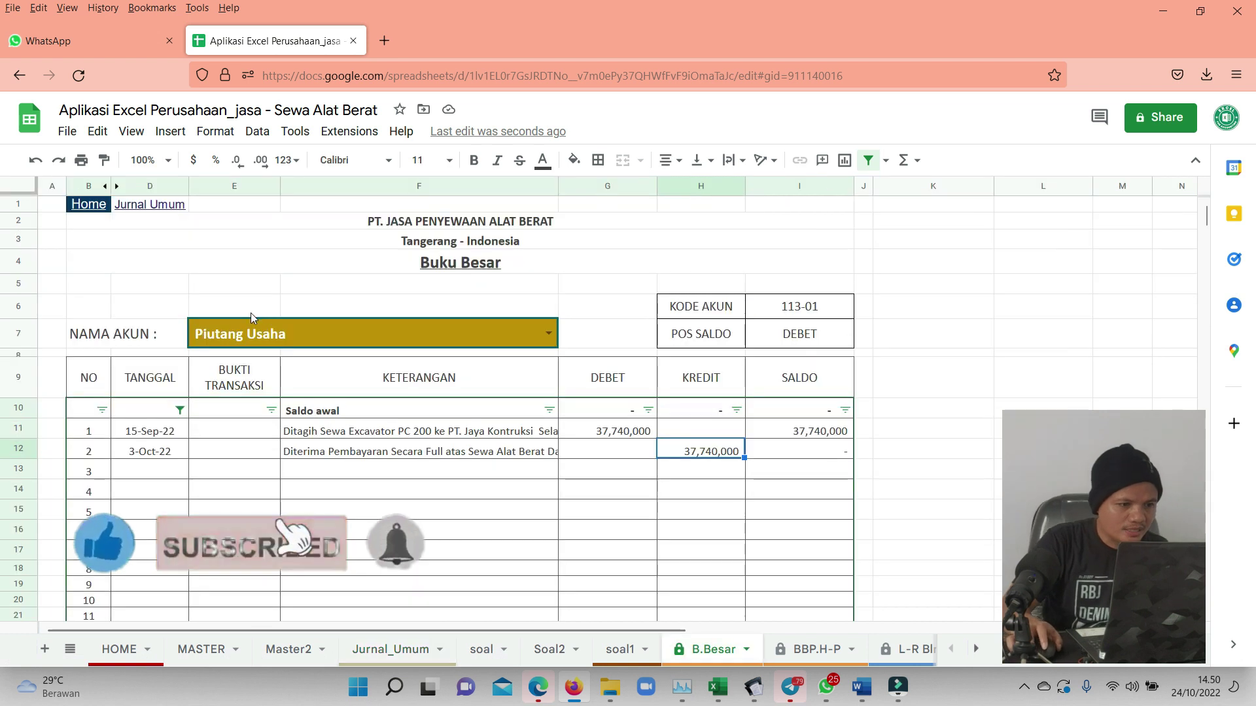
pyautogui.click(466, 467)
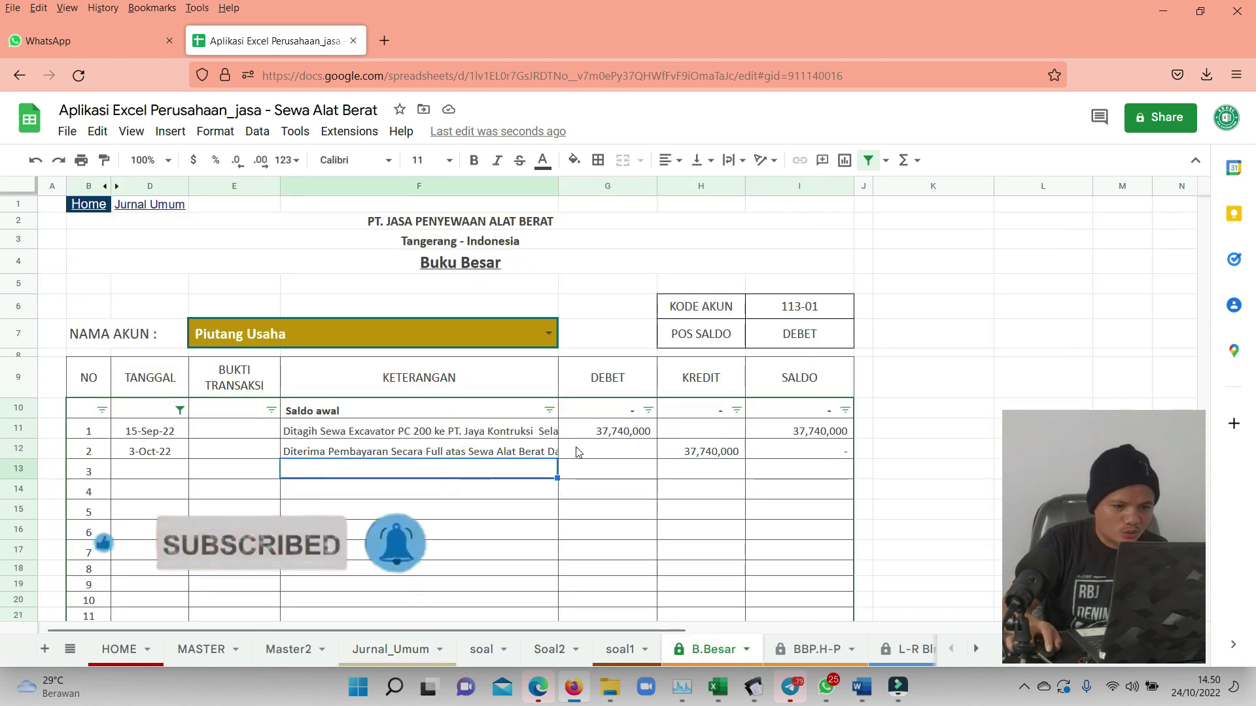
pyautogui.click(451, 432)
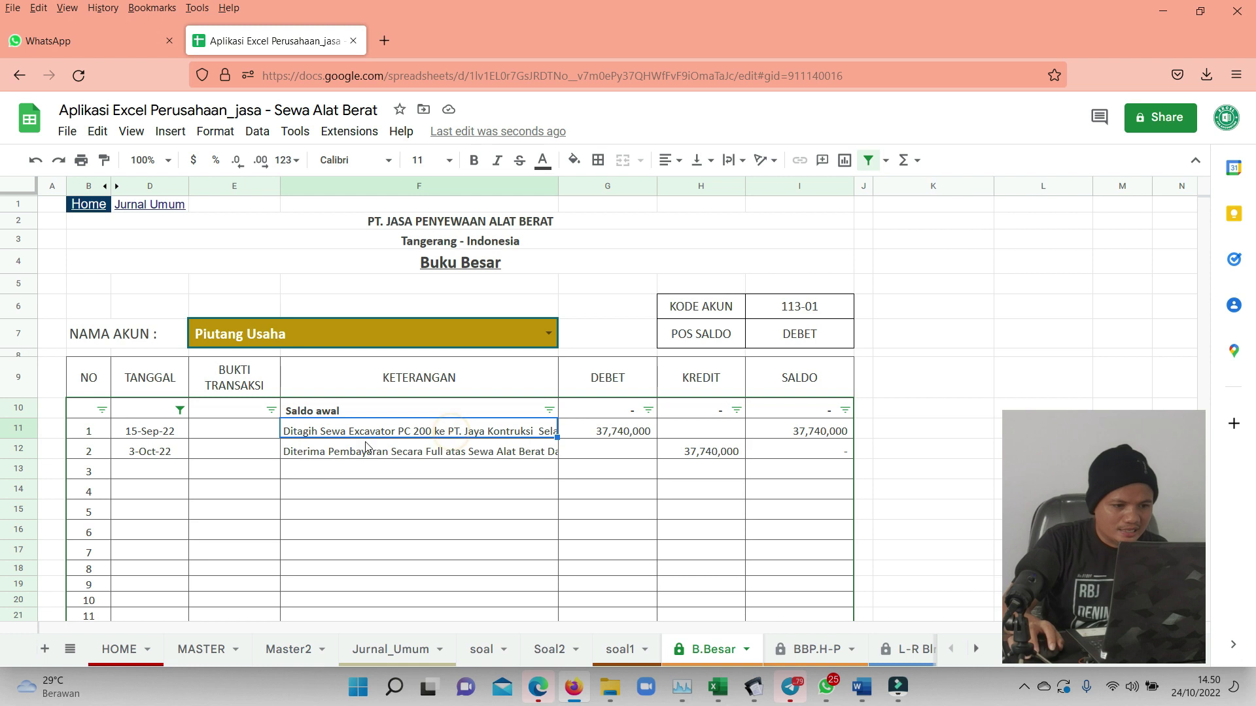
pyautogui.click(599, 434)
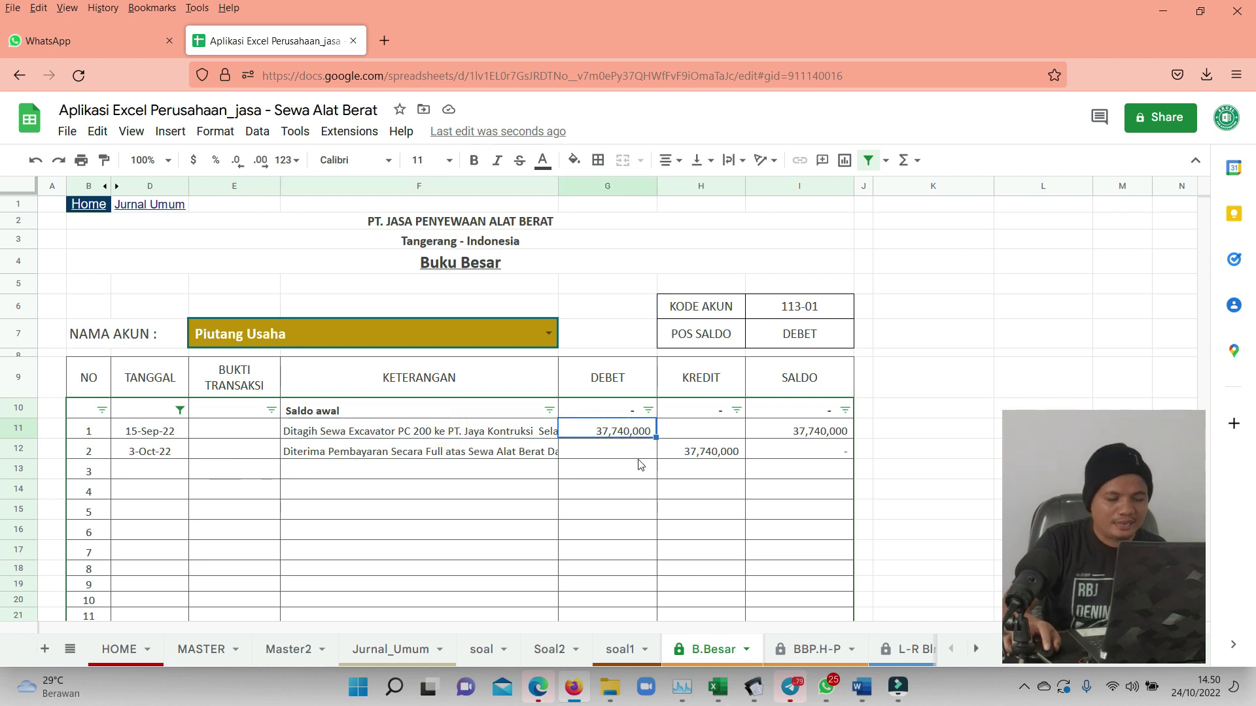
pyautogui.click(145, 458)
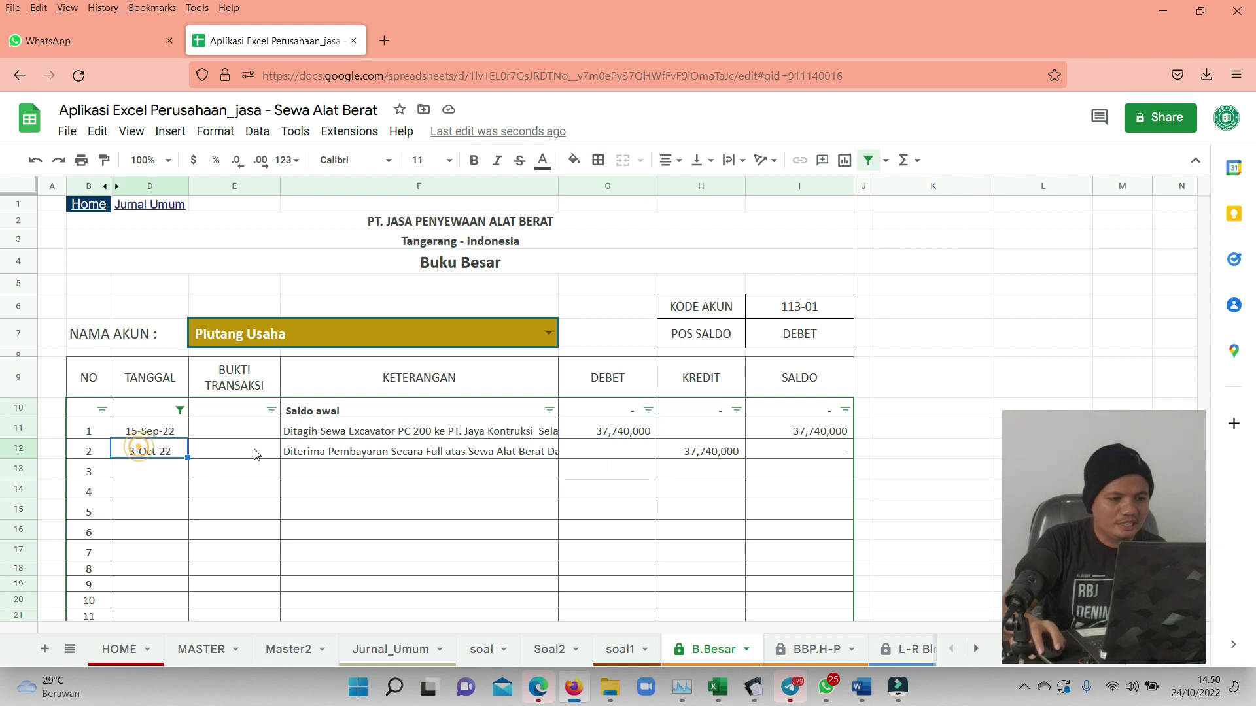
pyautogui.click(711, 453)
pyautogui.click(811, 450)
pyautogui.click(155, 454)
pyautogui.click(752, 435)
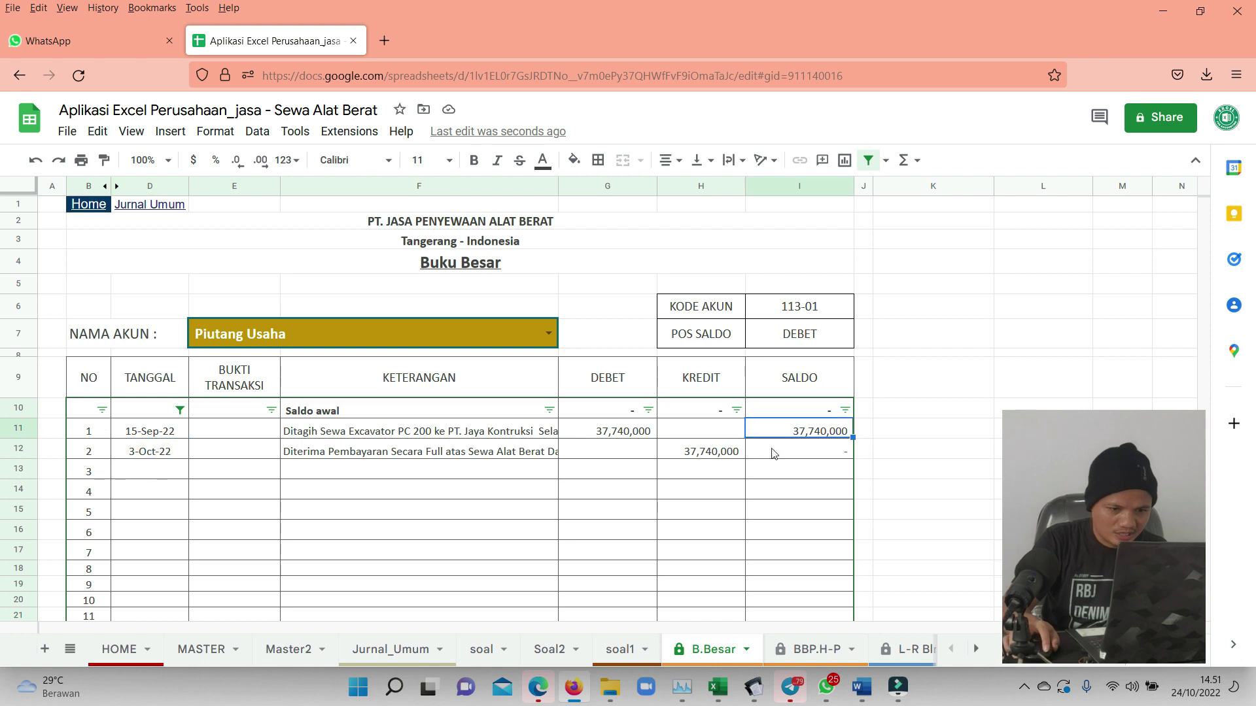
# Switch the ledger account in E7 to Kas Bank Mandiri and check the 5,000,000 salary credit.
pyautogui.click(546, 333)
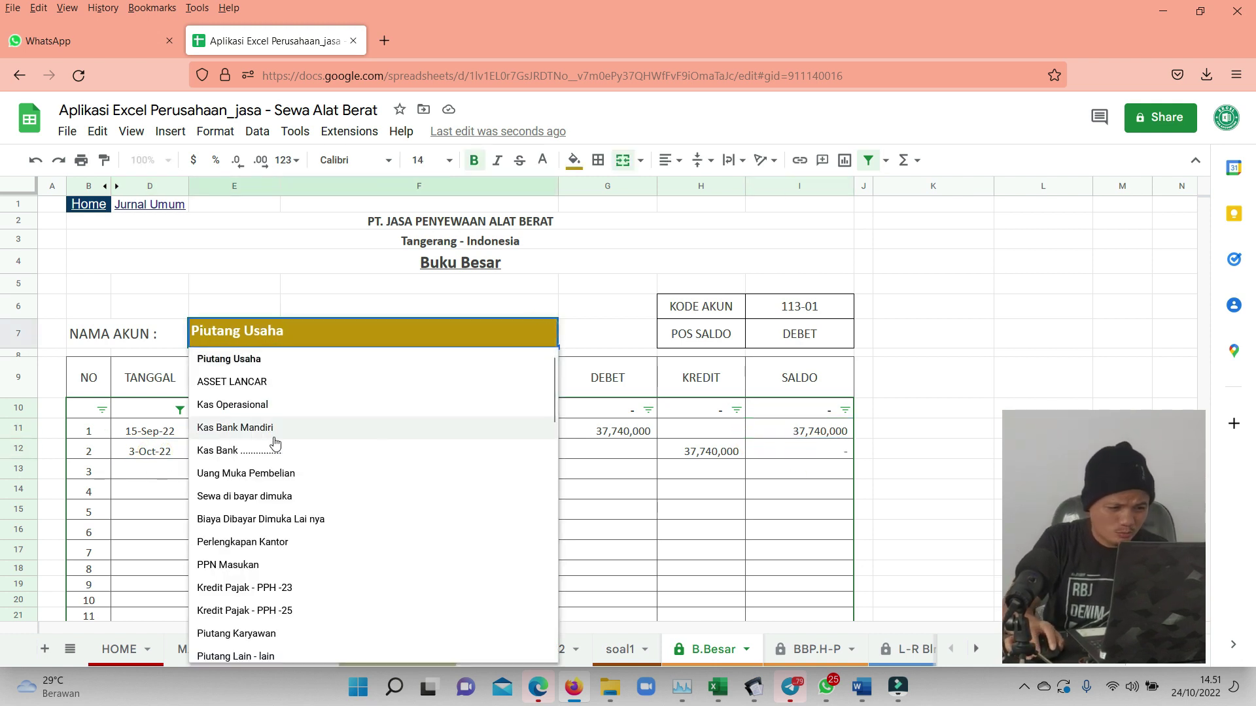
pyautogui.click(251, 428)
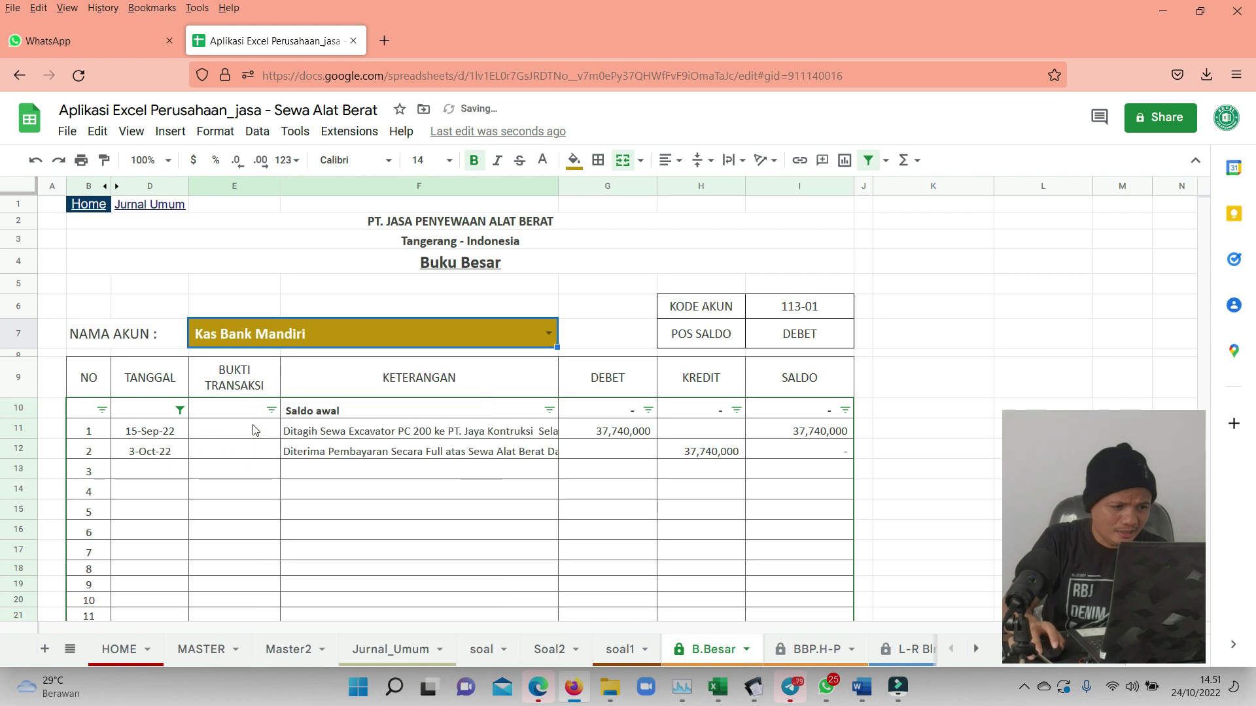
pyautogui.click(404, 471)
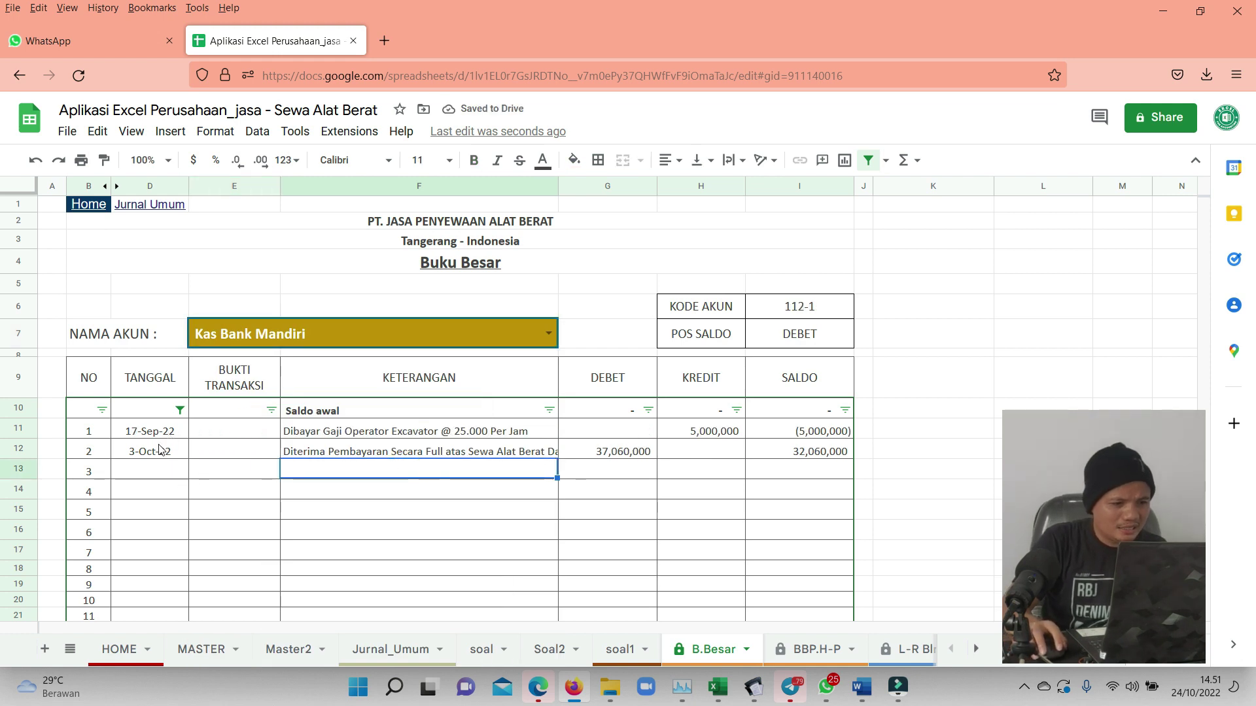
pyautogui.click(319, 433)
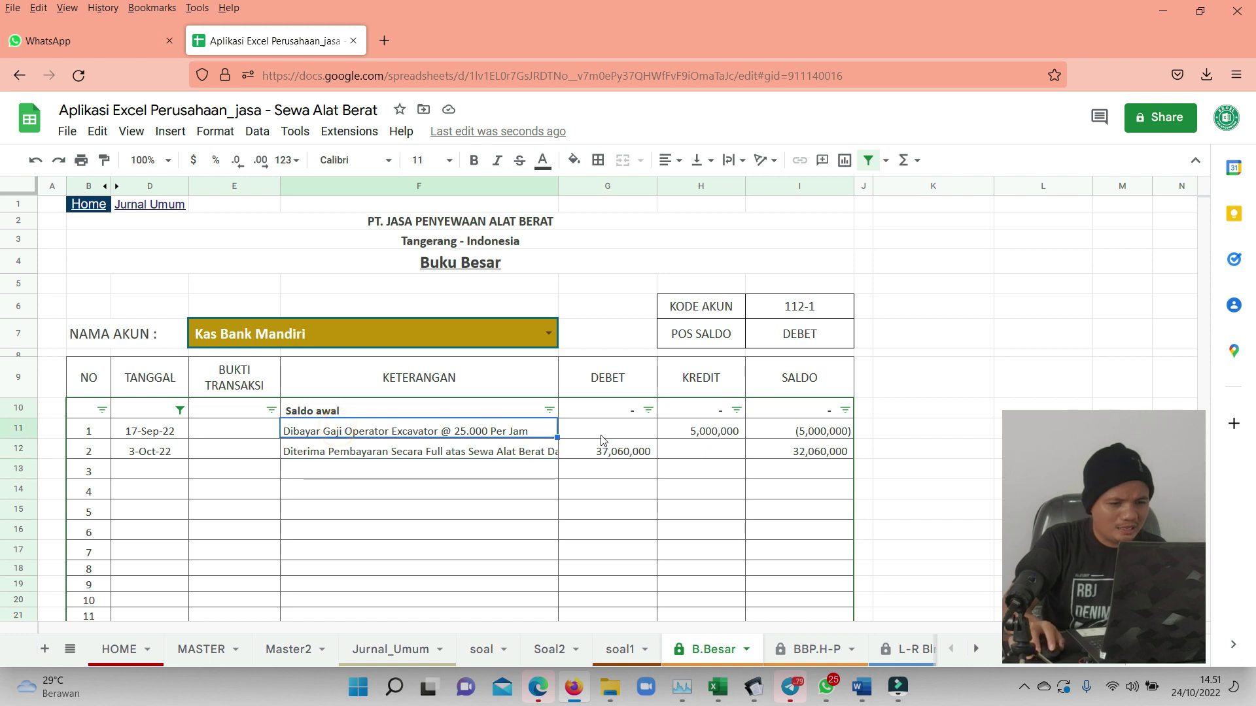
pyautogui.click(728, 433)
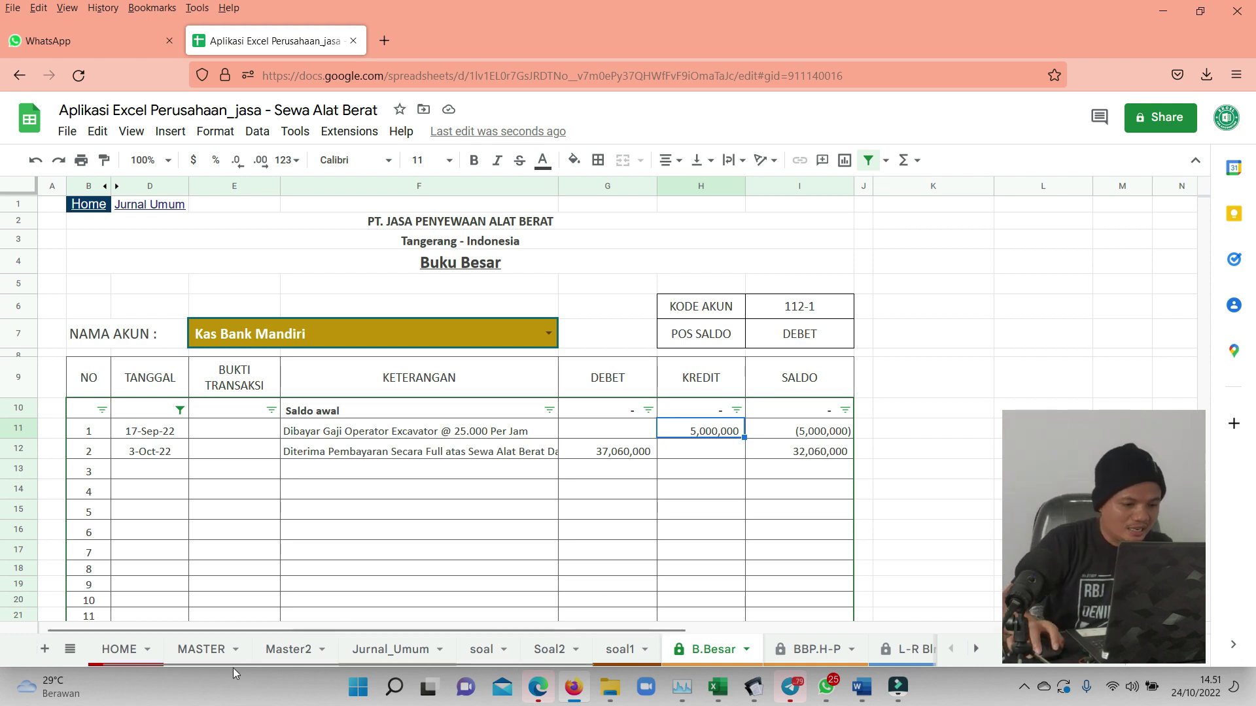
# On the MASTER sheet, give Kas Bank Mandiri a 12,000,000 opening debit balance.
pyautogui.click(215, 654)
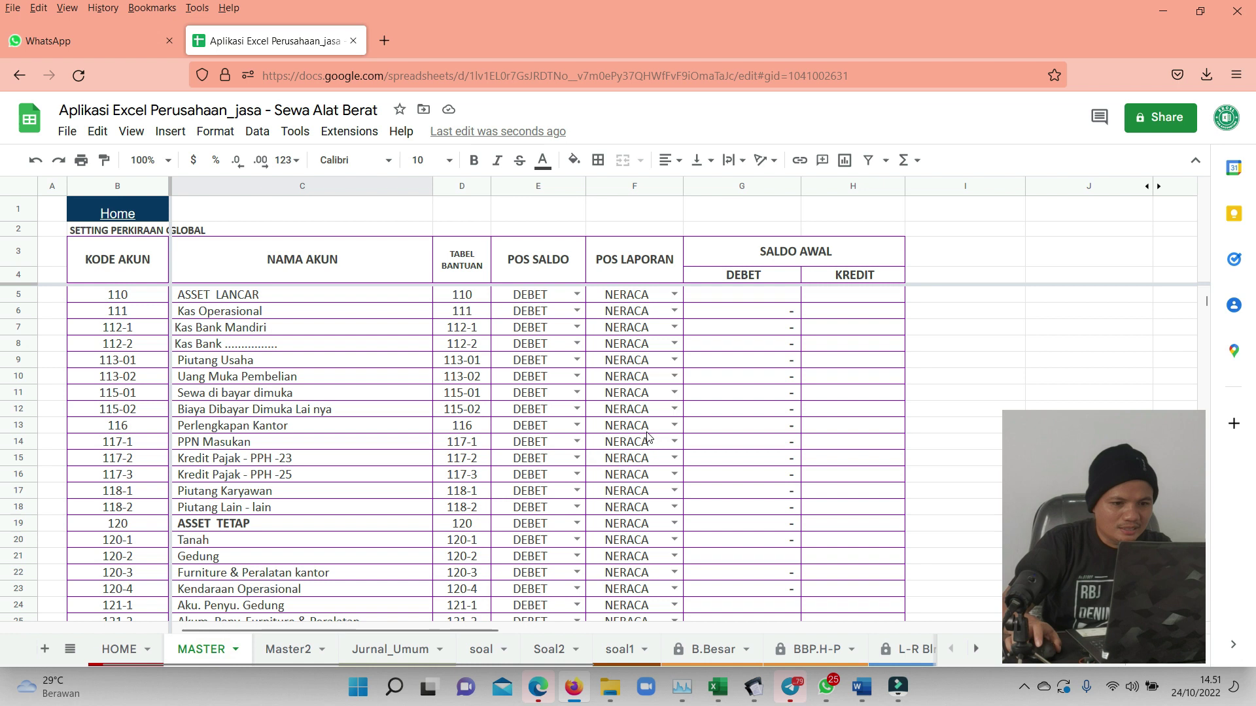
pyautogui.click(272, 329)
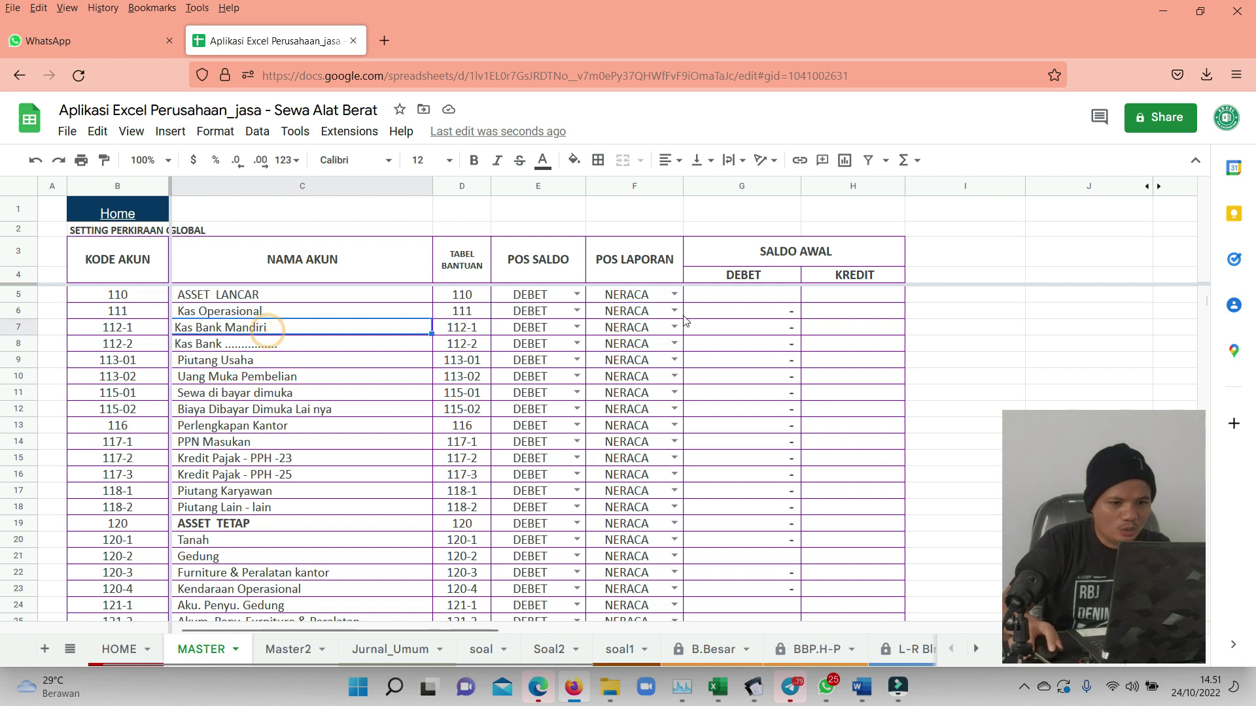
pyautogui.click(749, 335)
pyautogui.write('12000000')
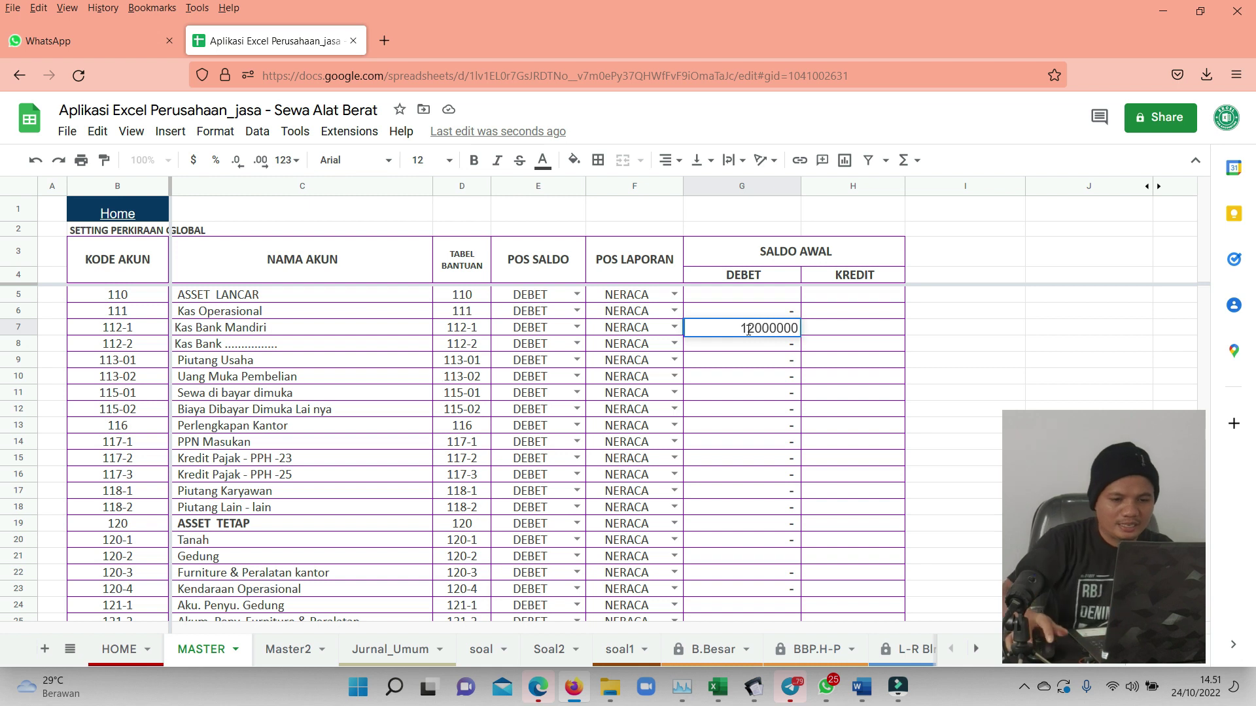
pyautogui.click(817, 400)
pyautogui.click(776, 332)
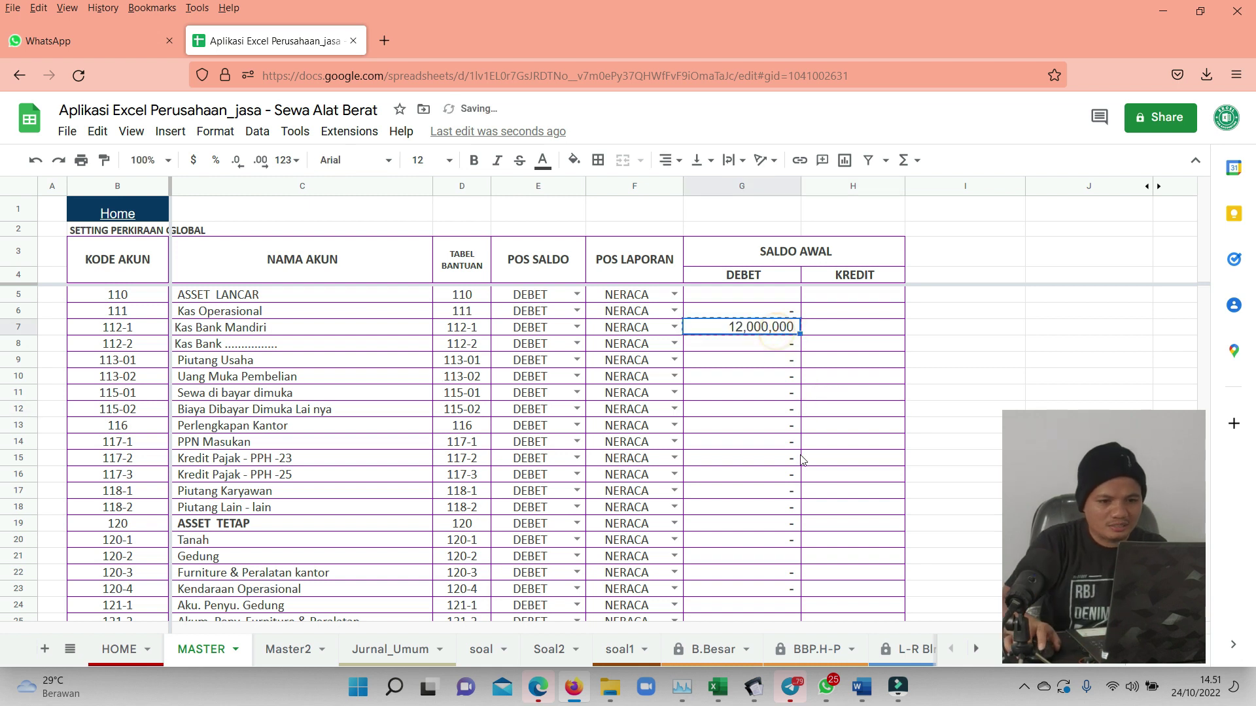
# Paste 12,000,000 as the Modal account's opening credit balance in H41.
pyautogui.scroll(-7, 804, 487)
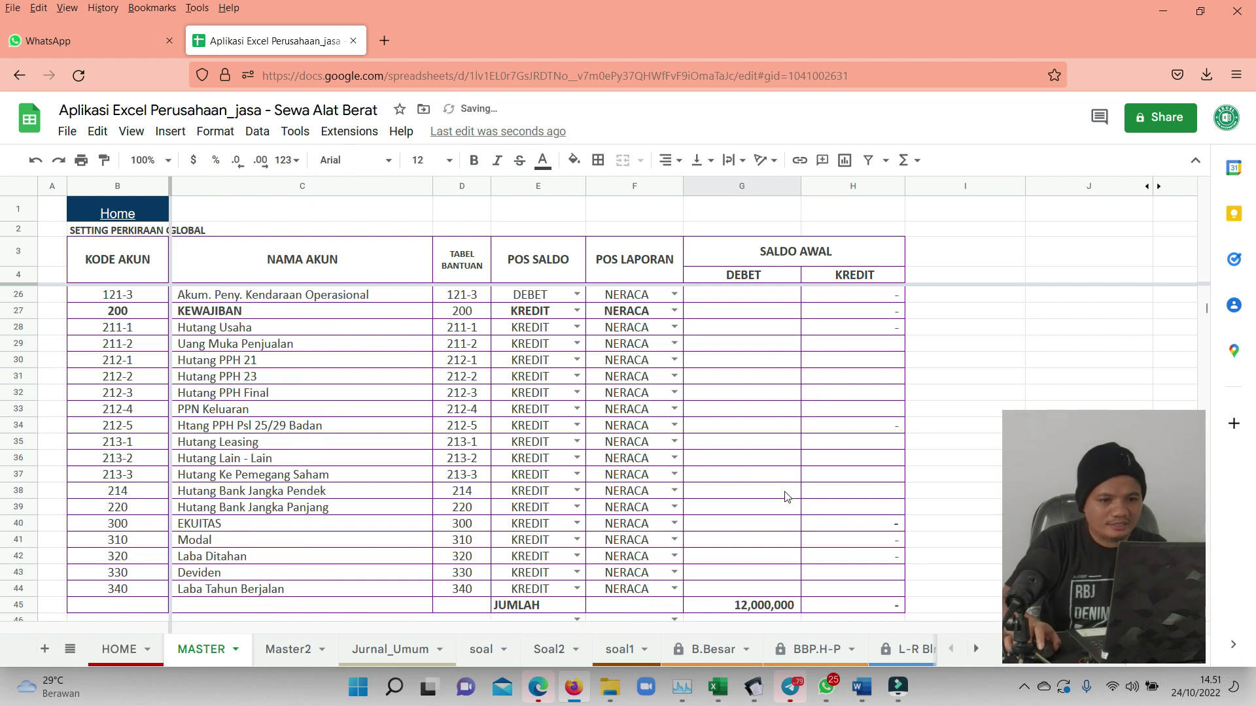
pyautogui.click(199, 544)
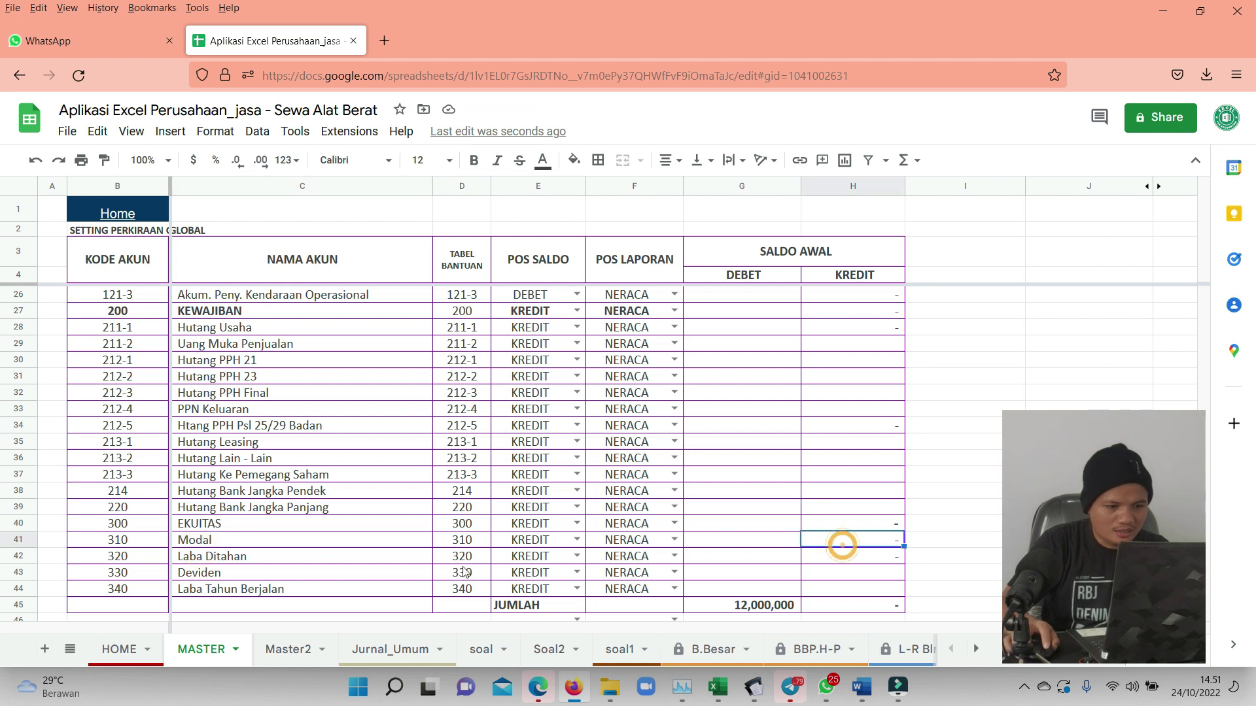
pyautogui.click(406, 540)
pyautogui.press('Right')
pyautogui.press('Right')
pyautogui.press('Right')
pyautogui.press('Right')
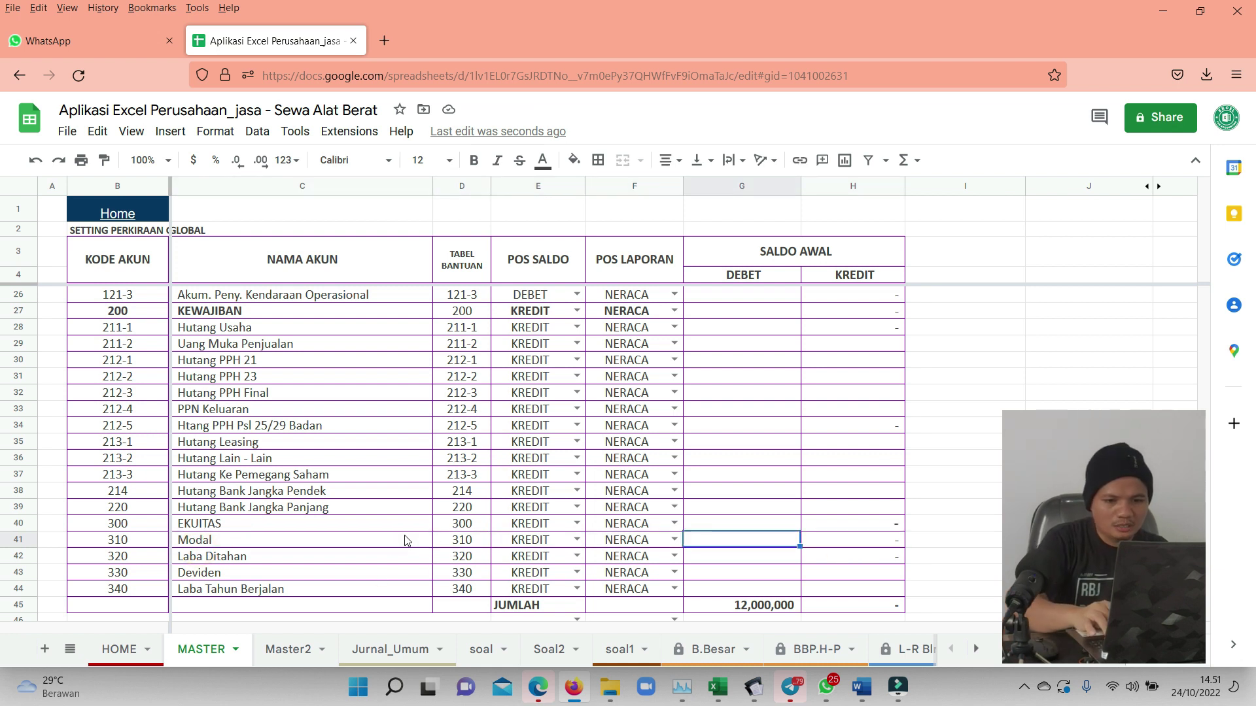
pyautogui.press('Right')
pyautogui.write('12,000,000')
pyautogui.press('Right')
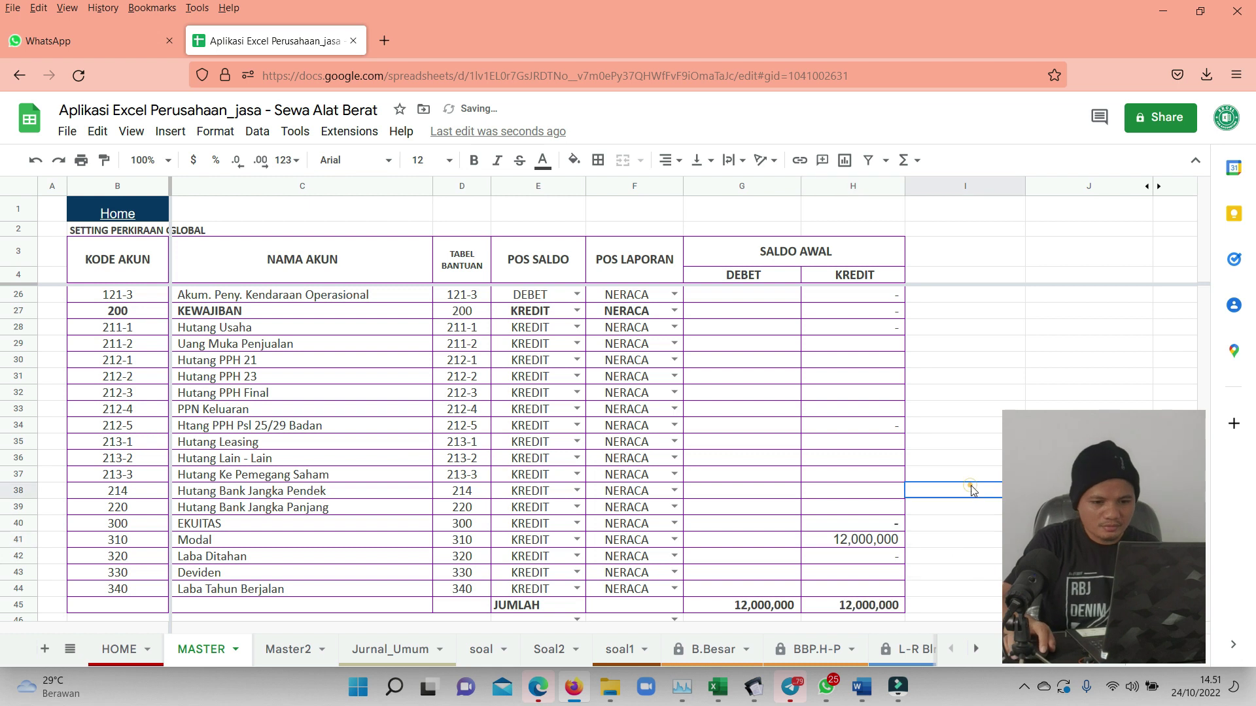
pyautogui.scroll(5, 737, 523)
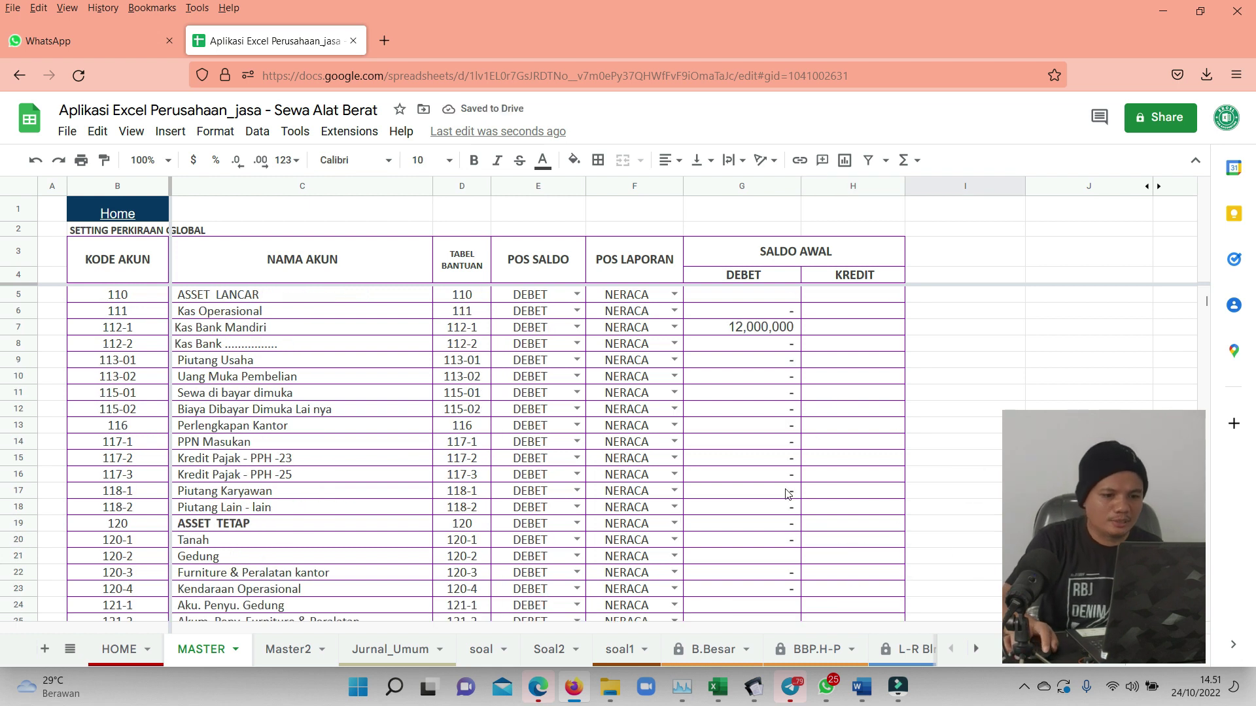
pyautogui.scroll(-5, 739, 383)
pyautogui.scroll(-2, 690, 409)
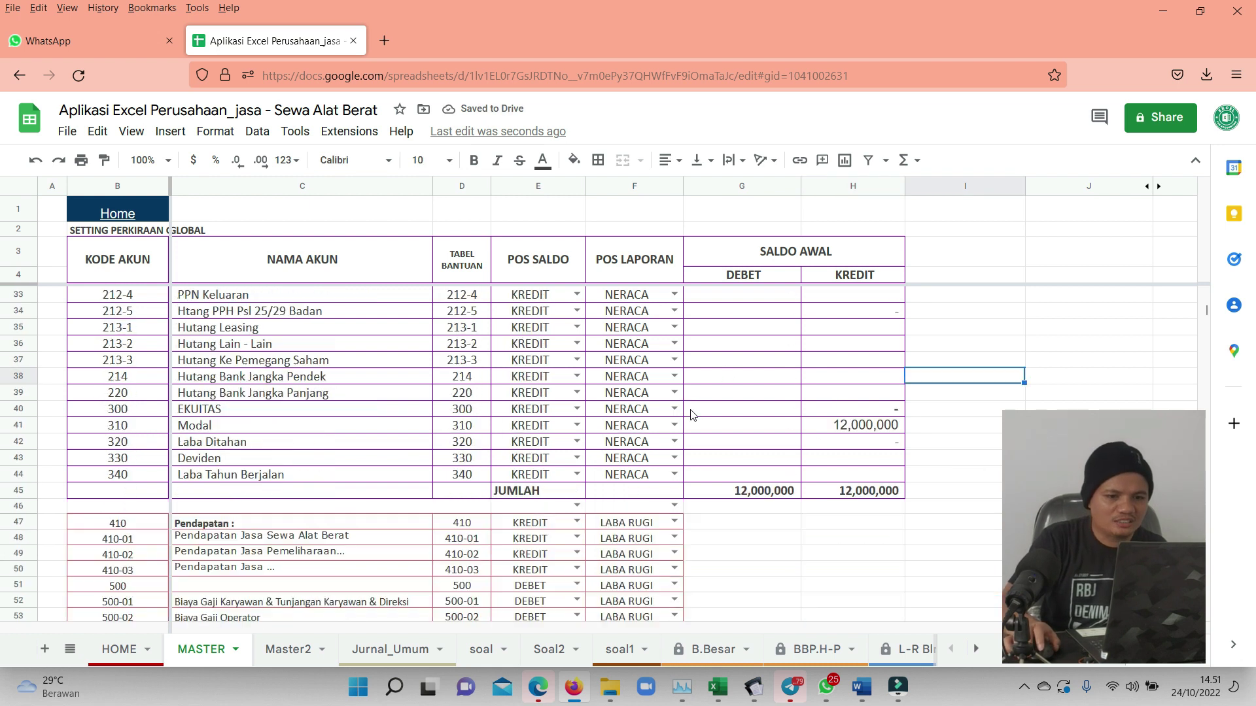
pyautogui.click(713, 649)
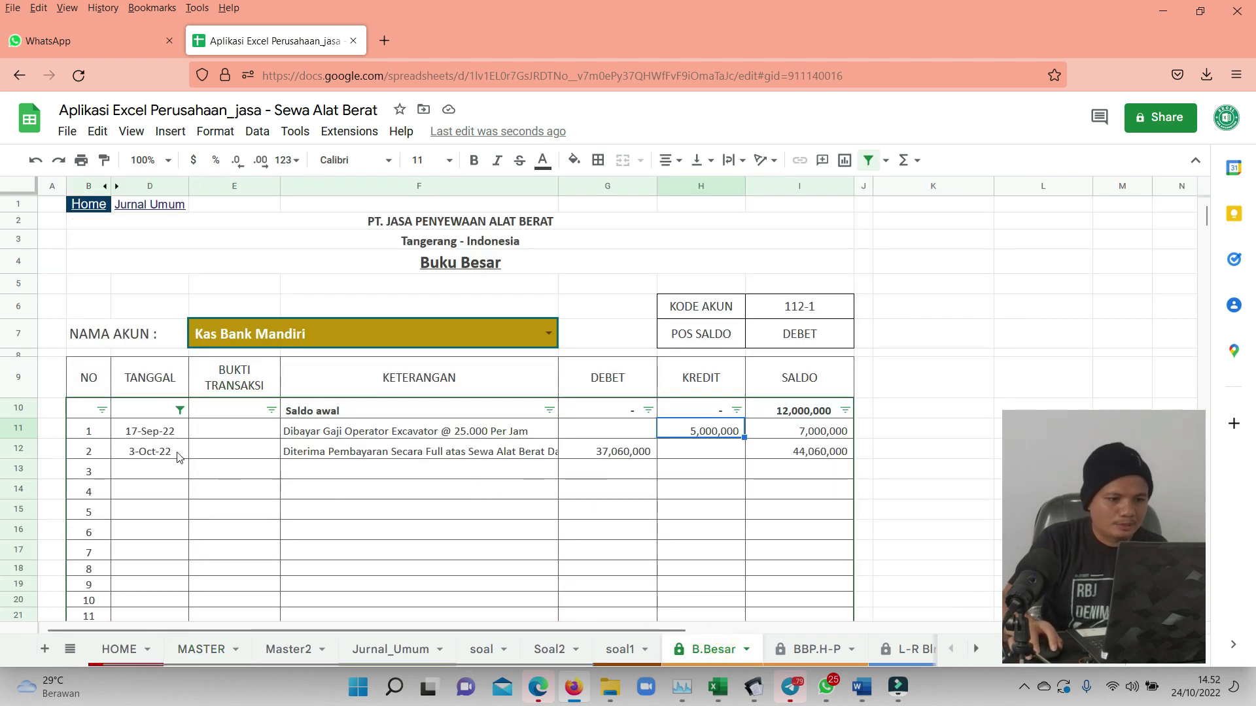
# Review the Kas Bank Mandiri ledger: 12,000,000 opening balance, 17-Sep and 3-Oct entries, F12's formula.
pyautogui.click(780, 412)
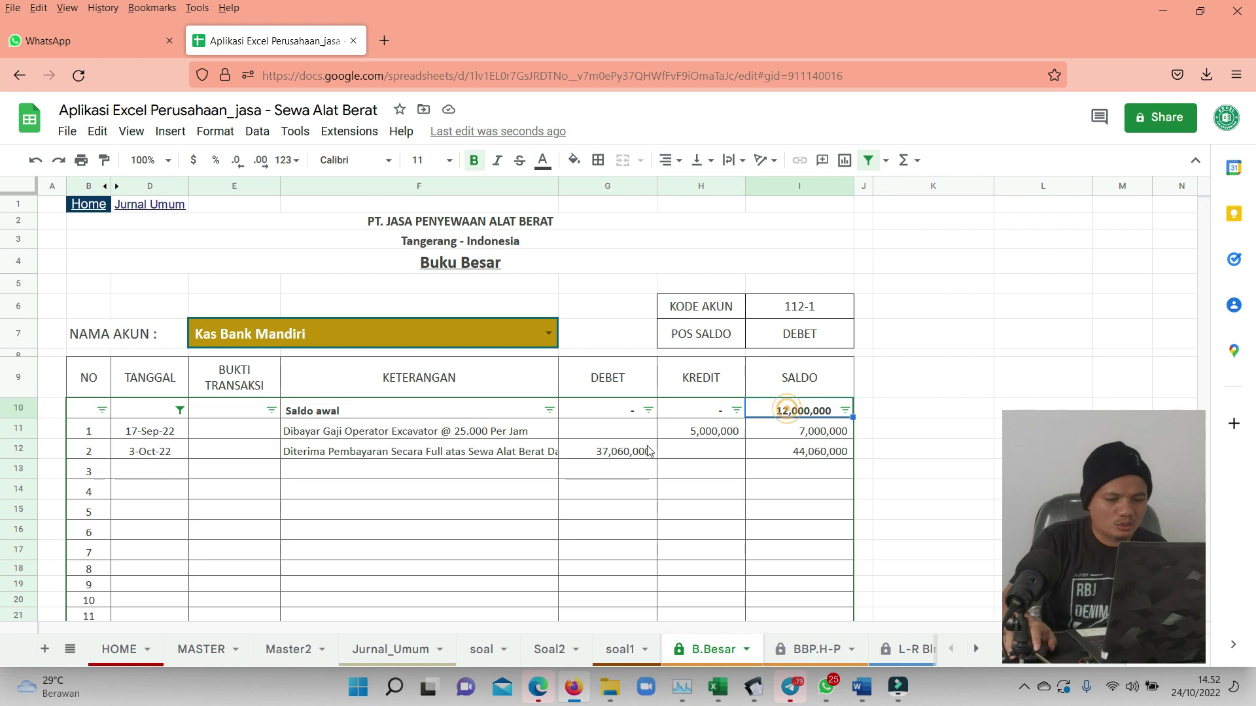
pyautogui.click(151, 432)
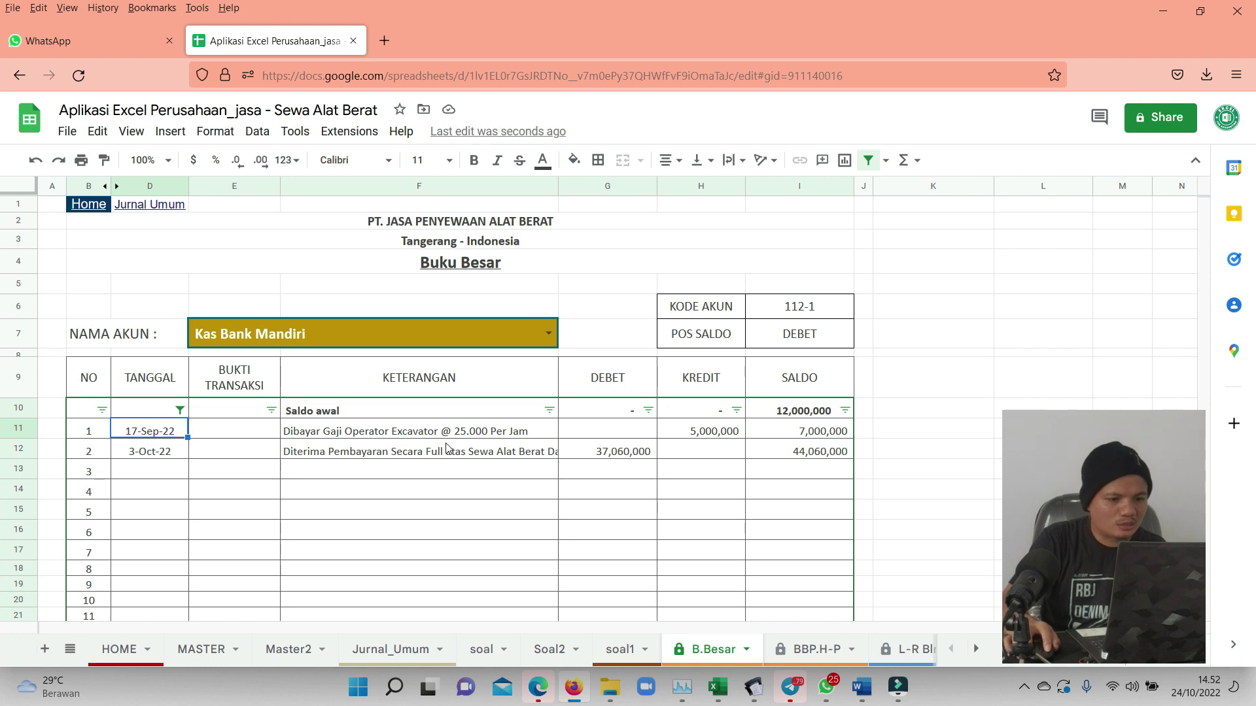
pyautogui.click(837, 438)
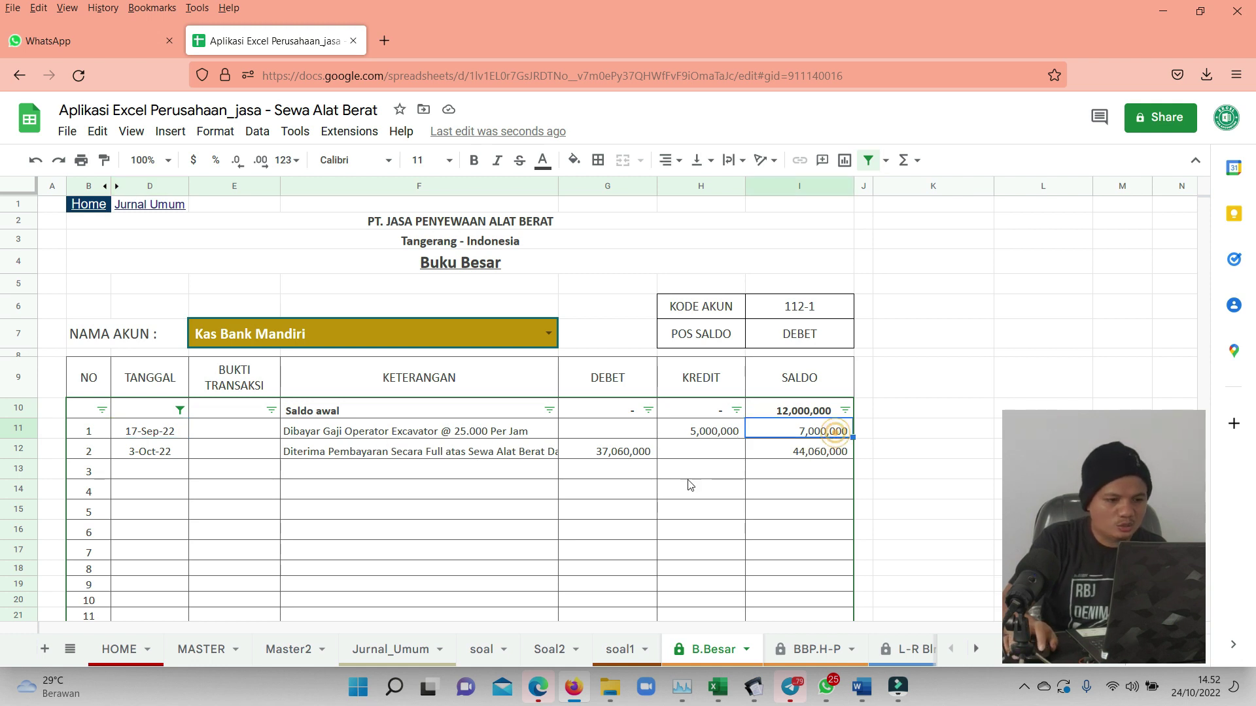
pyautogui.click(167, 457)
pyautogui.click(365, 456)
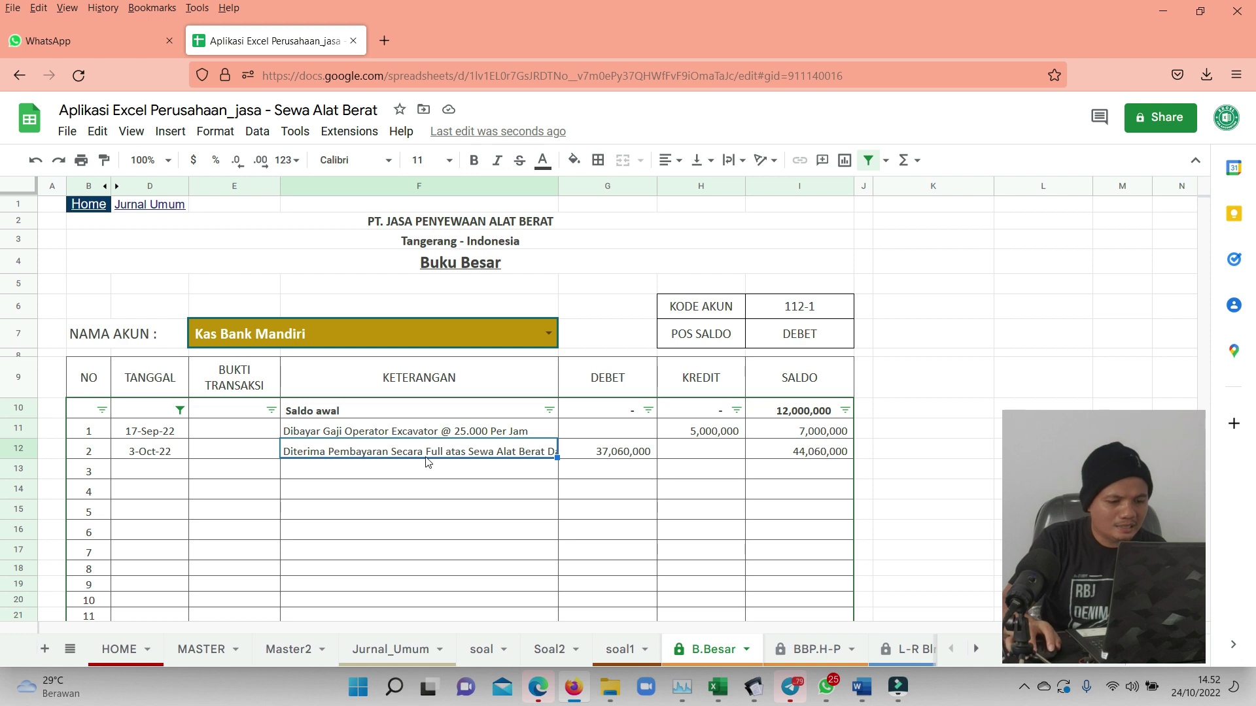
pyautogui.doubleClick(466, 454)
pyautogui.press('Return')
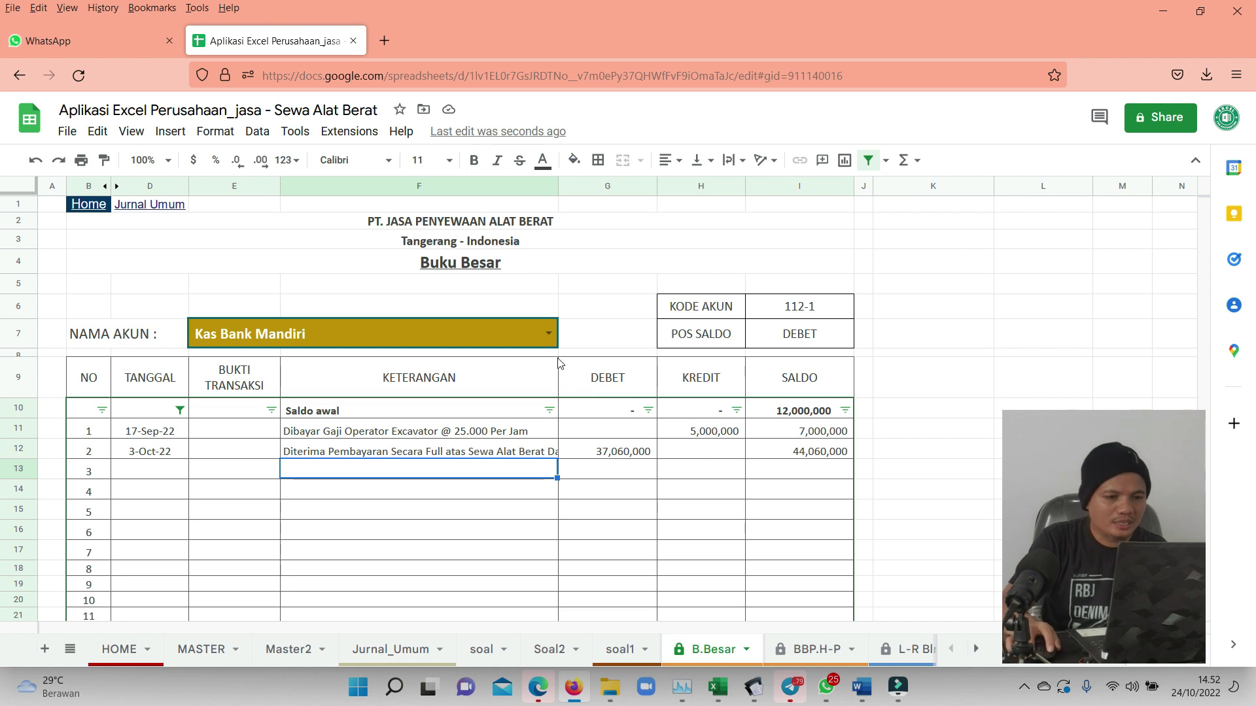
# Switch the Buku Besar account in E7 to Kredit Pajak - PPH -23.
pyautogui.click(549, 333)
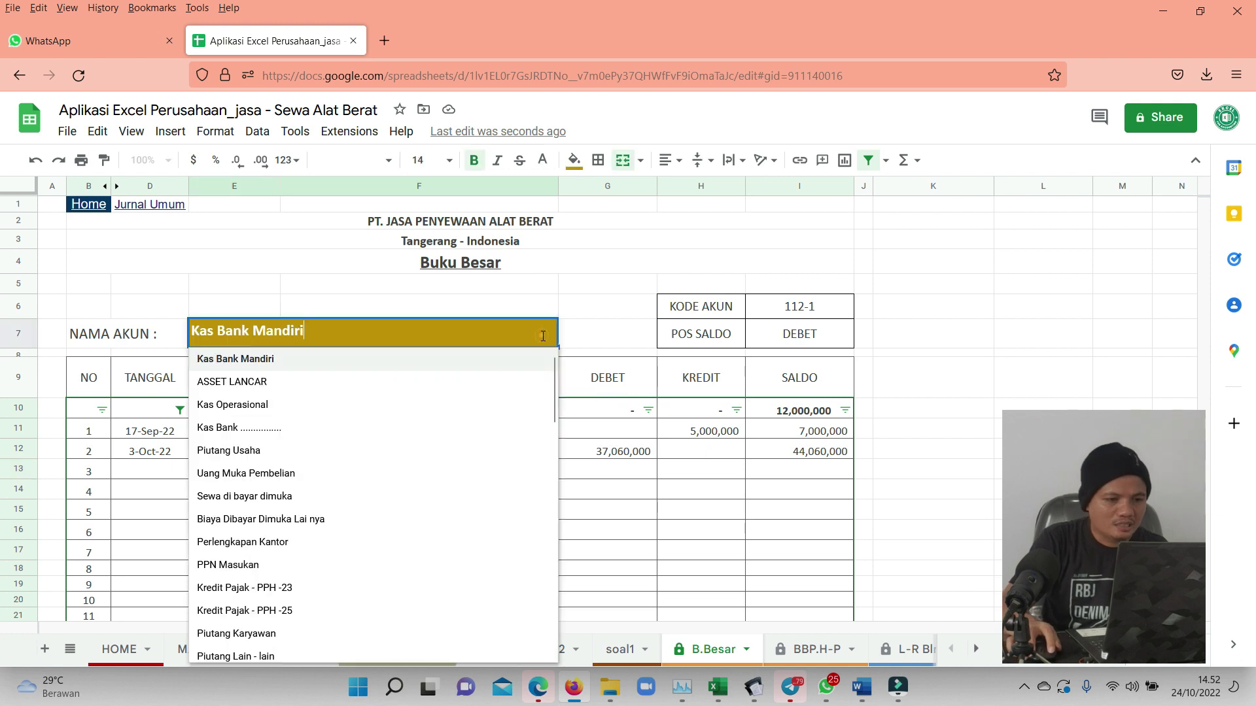
pyautogui.click(270, 589)
pyautogui.click(463, 491)
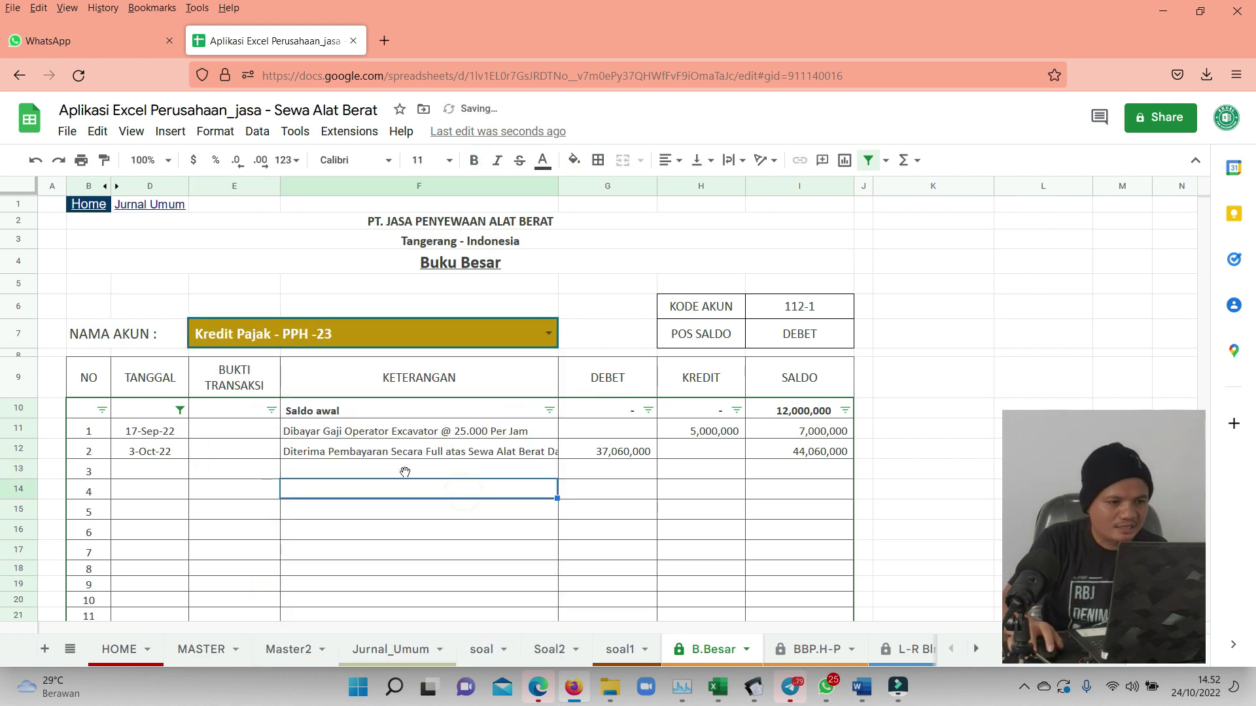
pyautogui.click(926, 466)
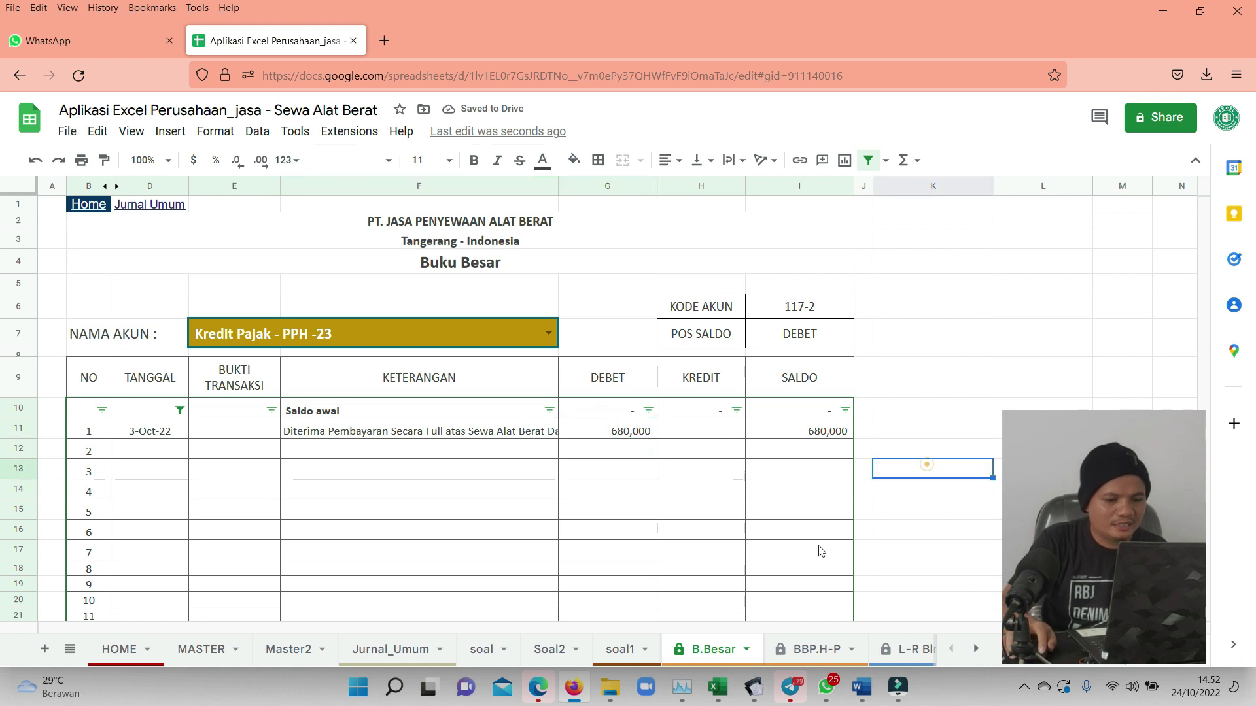
pyautogui.click(798, 649)
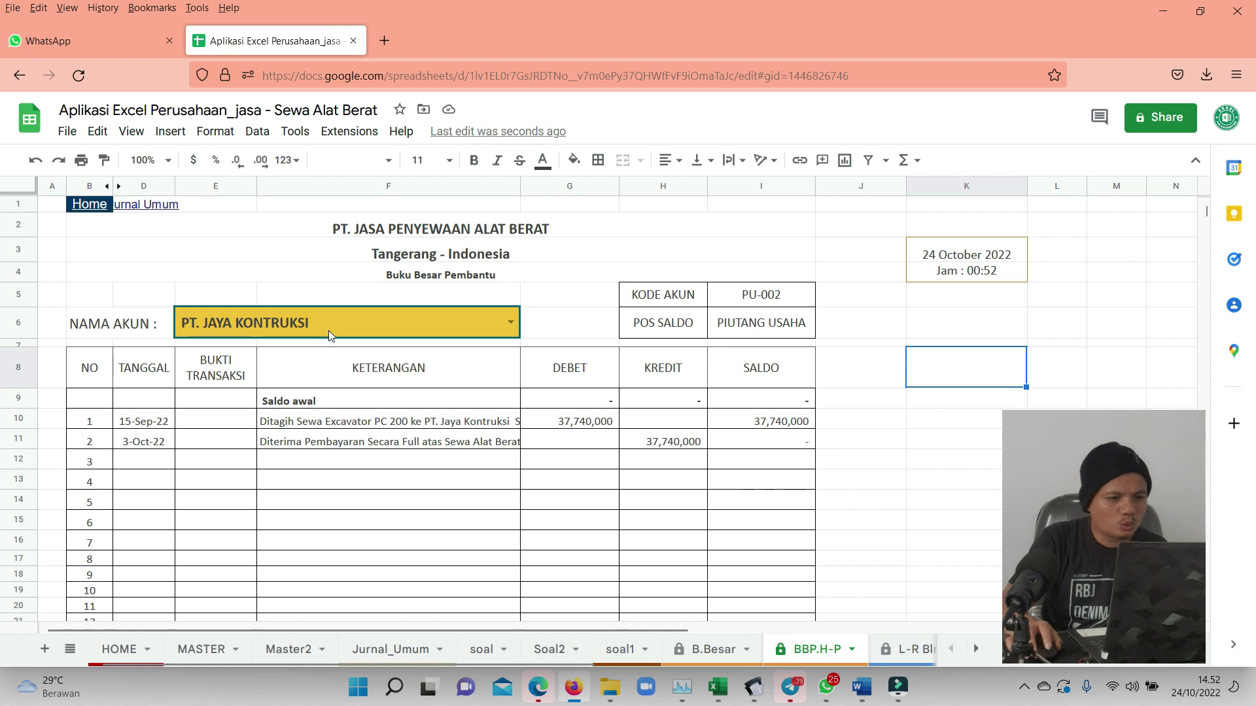
# Check the PT. JAYA KONTRUKSI ledger: 37,740,000 debited 15-Sep-22, credited 3-Oct-22, balance zero.
pyautogui.click(717, 320)
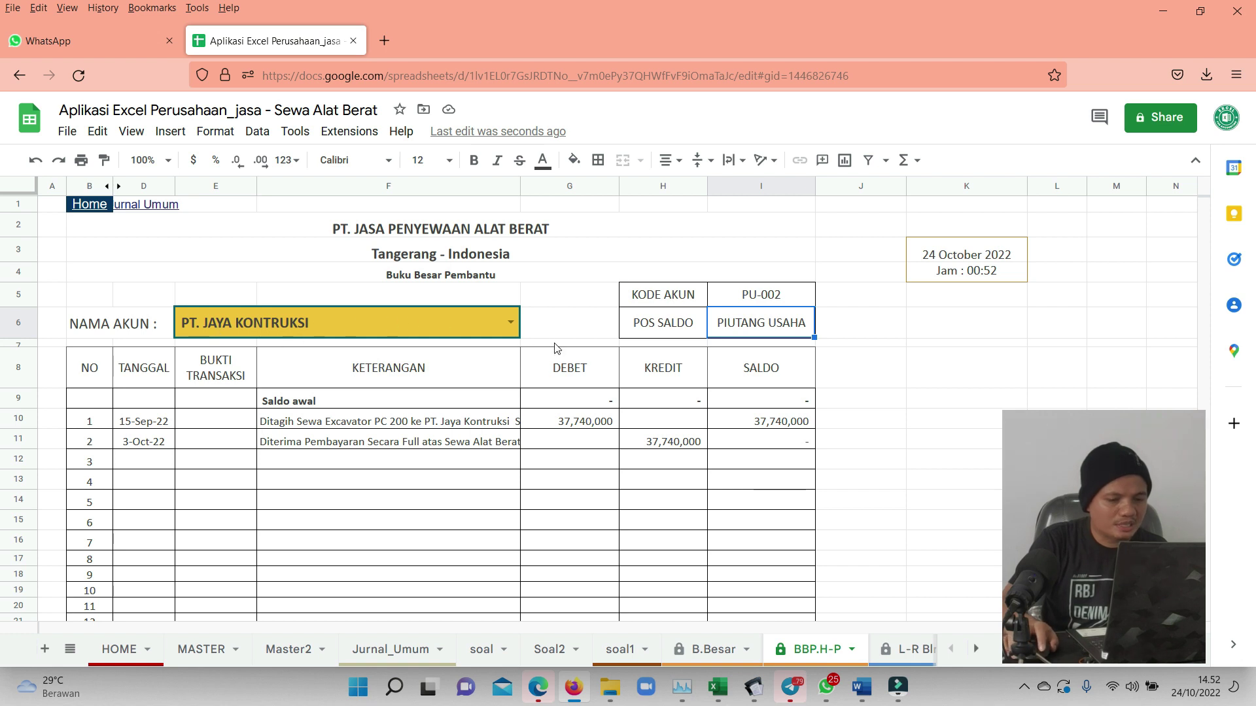
pyautogui.click(140, 424)
pyautogui.click(592, 426)
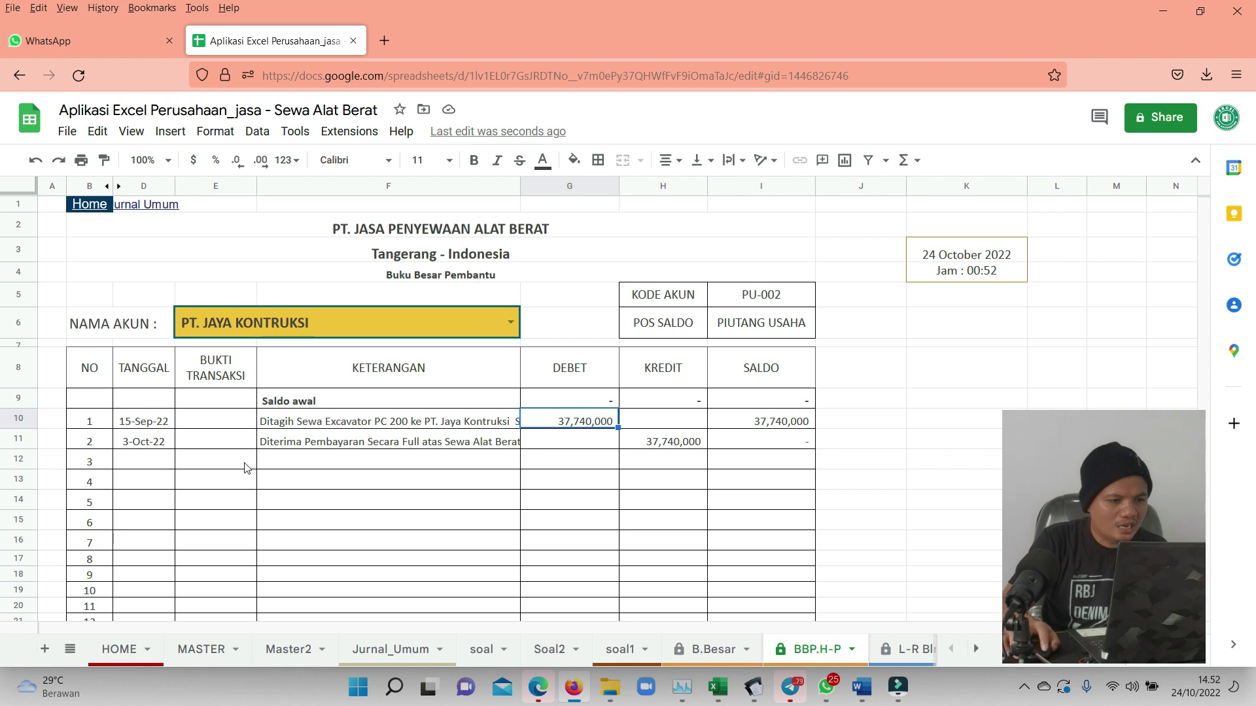
pyautogui.click(155, 444)
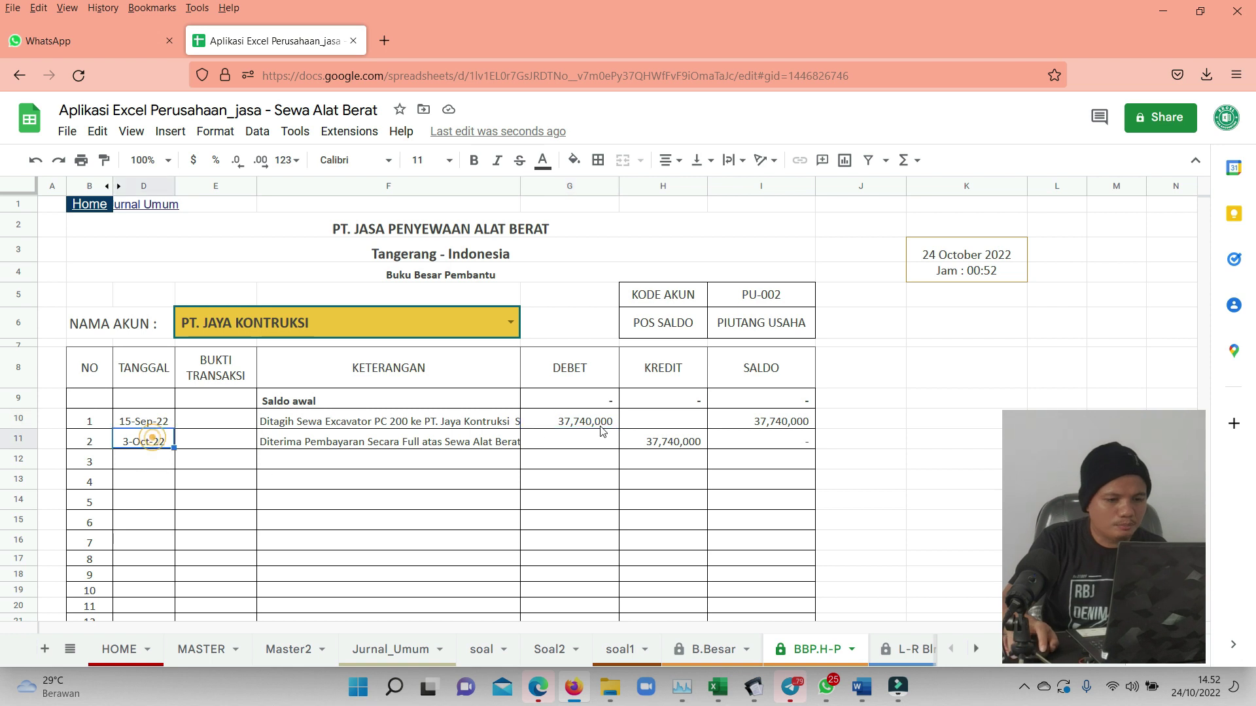
pyautogui.click(680, 449)
pyautogui.click(143, 456)
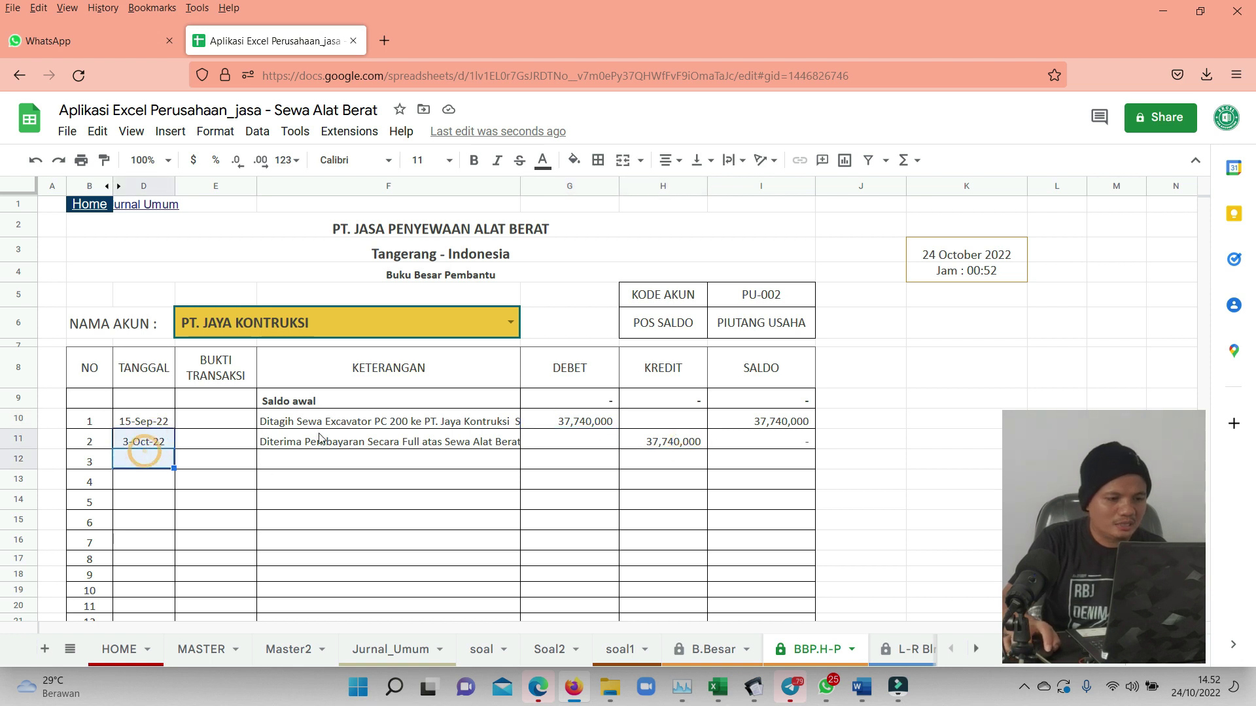
pyautogui.click(320, 440)
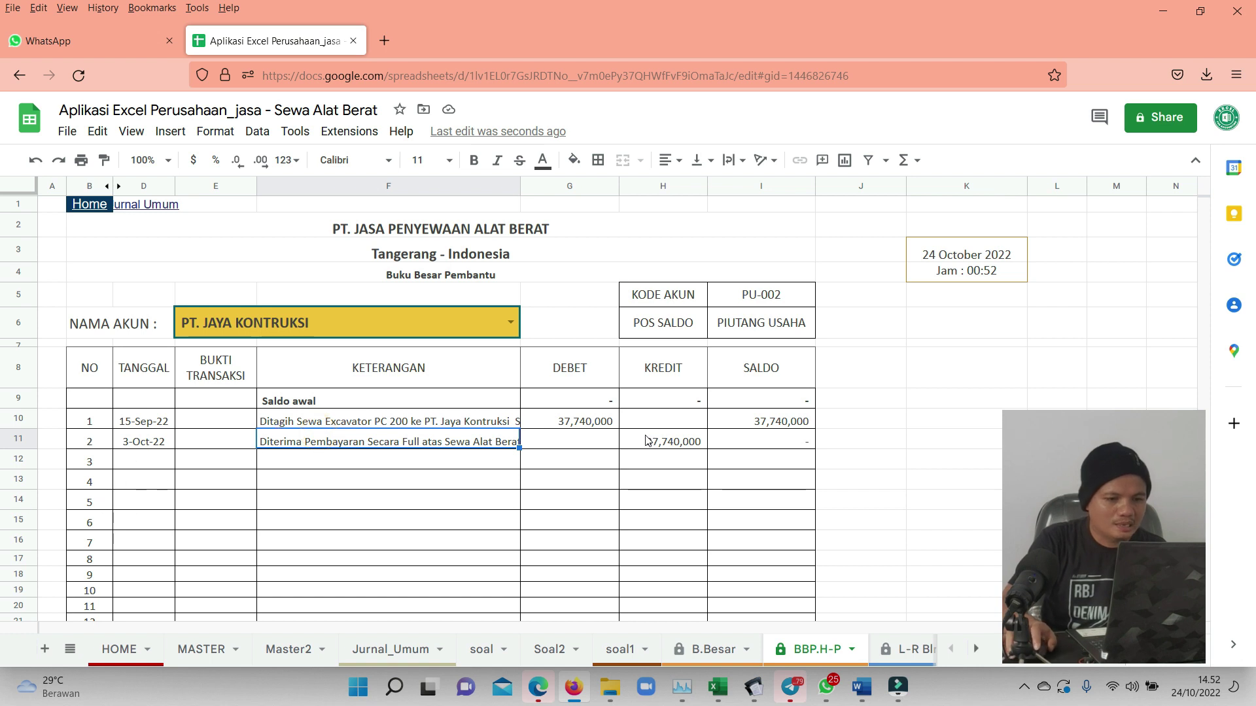
pyautogui.click(768, 425)
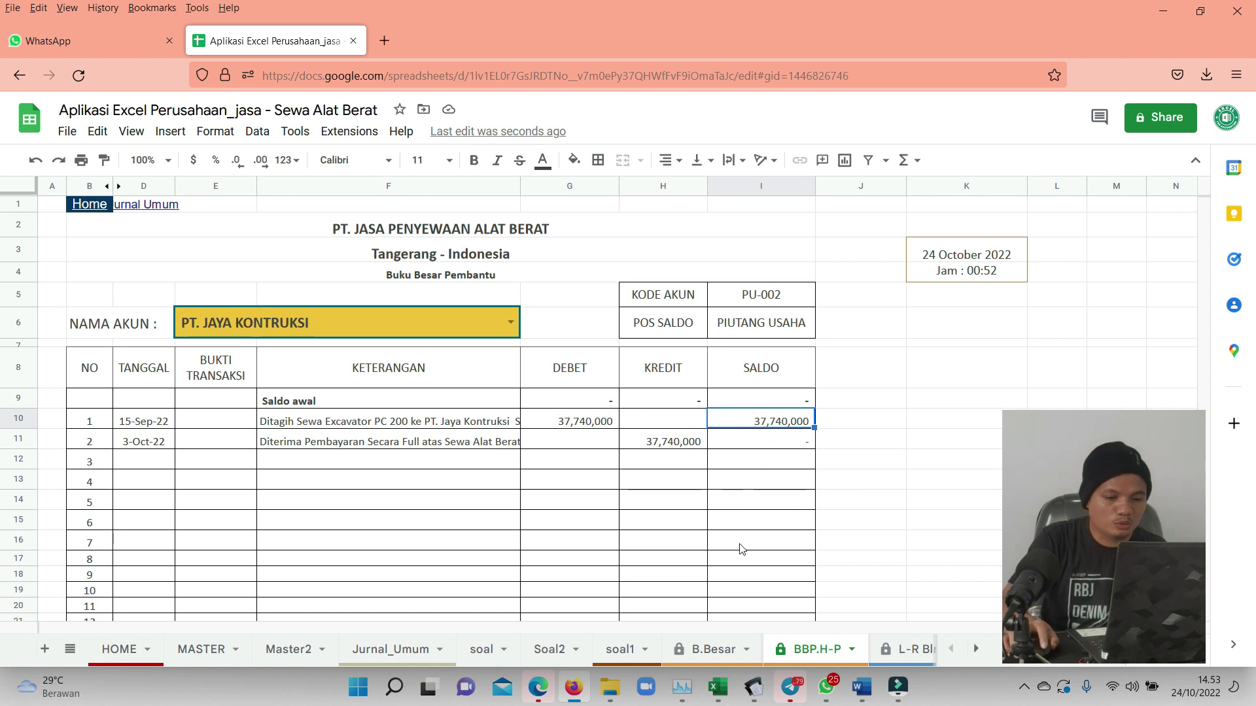
# Bring up the L-R Bln monthly income statement, keeping September as the report month.
pyautogui.click(880, 654)
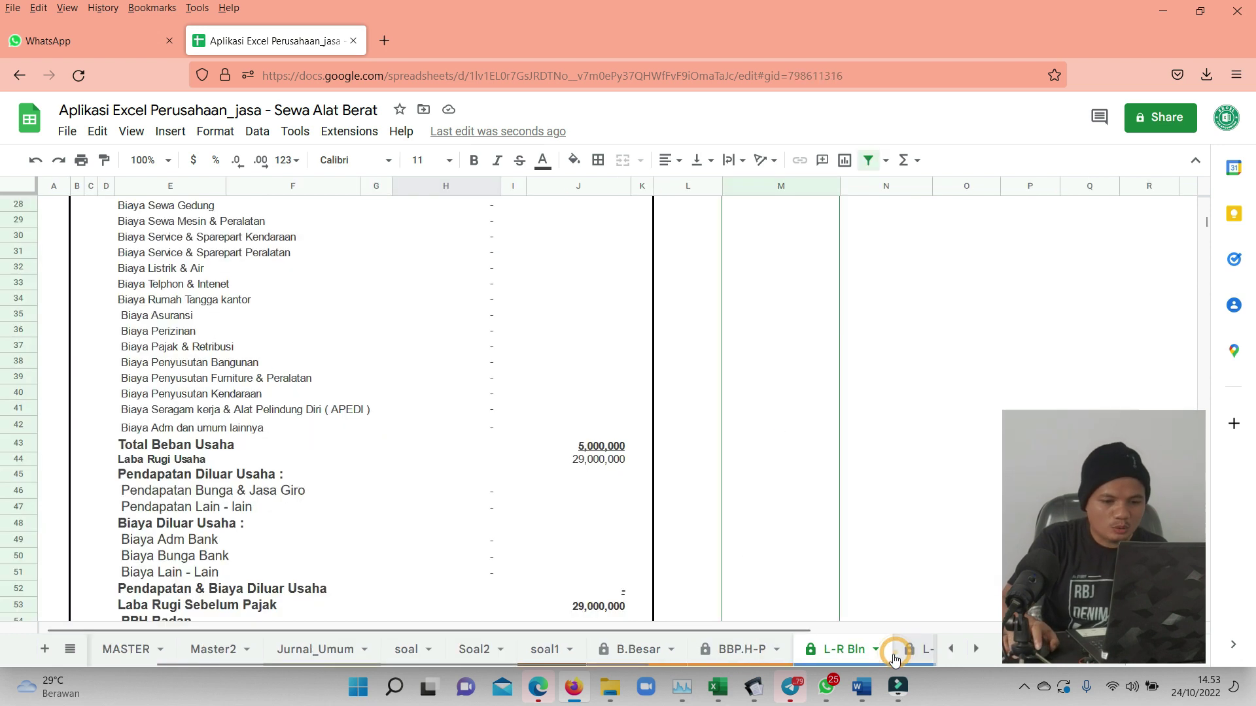
pyautogui.scroll(-5, 602, 445)
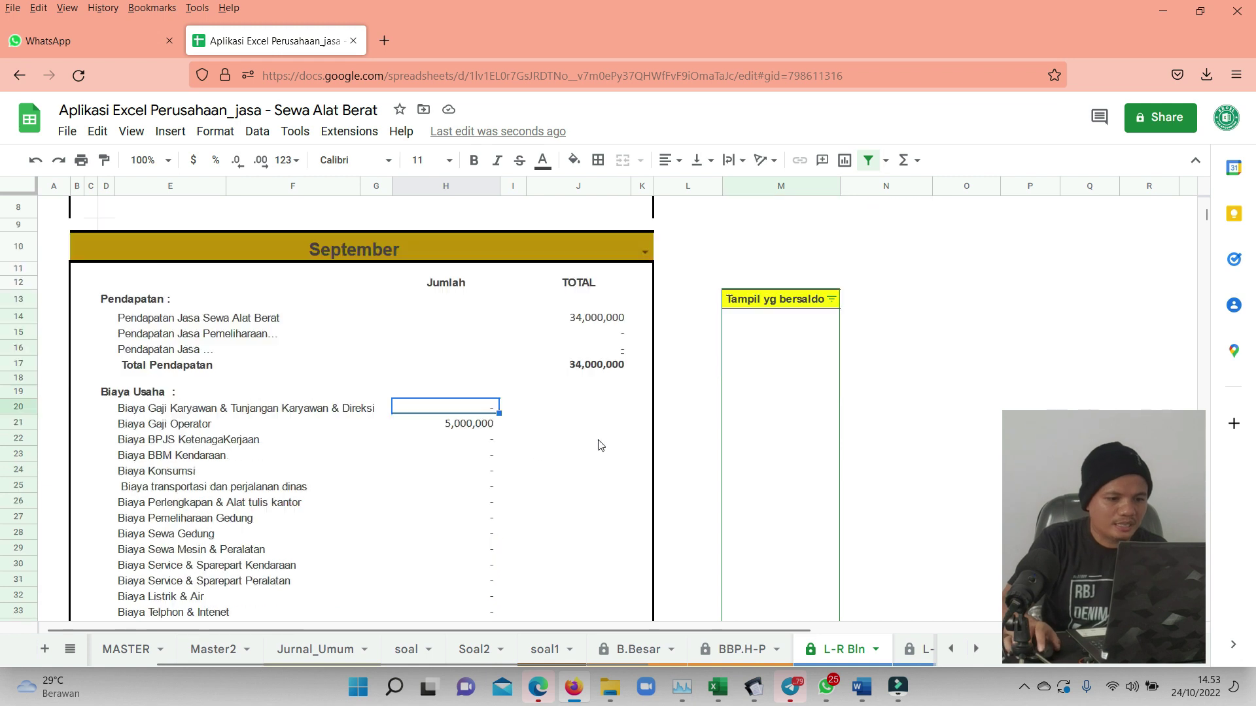
pyautogui.scroll(5, 556, 449)
pyautogui.click(462, 371)
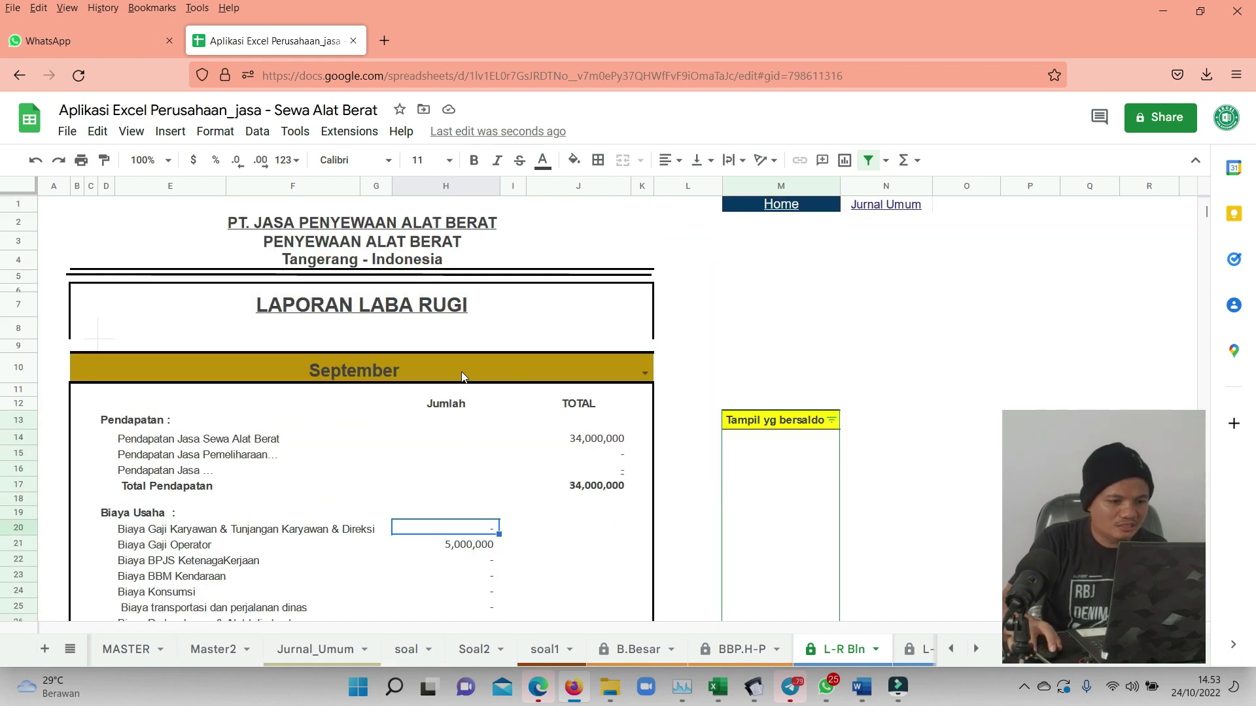
pyautogui.click(646, 374)
pyautogui.click(692, 367)
pyautogui.scroll(-7, 625, 511)
pyautogui.scroll(-2, 625, 510)
pyautogui.scroll(9, 594, 393)
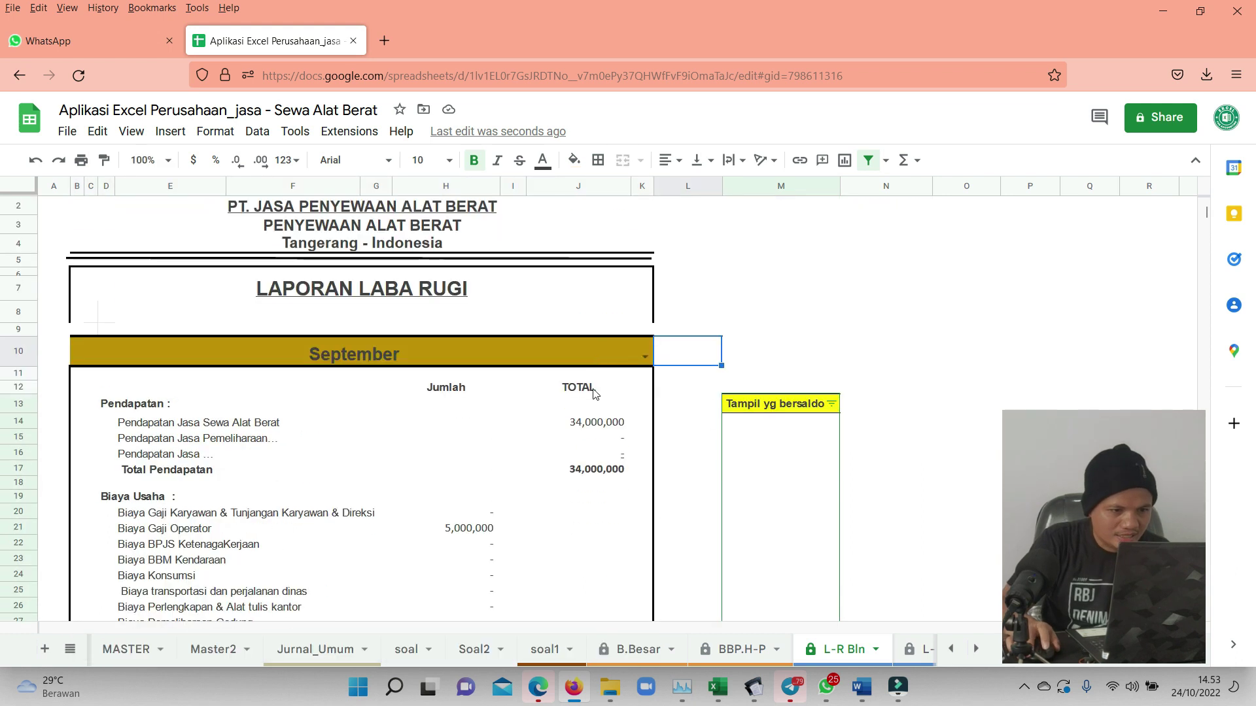
# Check September's 34,000,000 rental revenue, 5,000,000 operator salary and 29,000,000 after-tax profit.
pyautogui.click(193, 424)
pyautogui.click(612, 424)
pyautogui.scroll(-6, 609, 432)
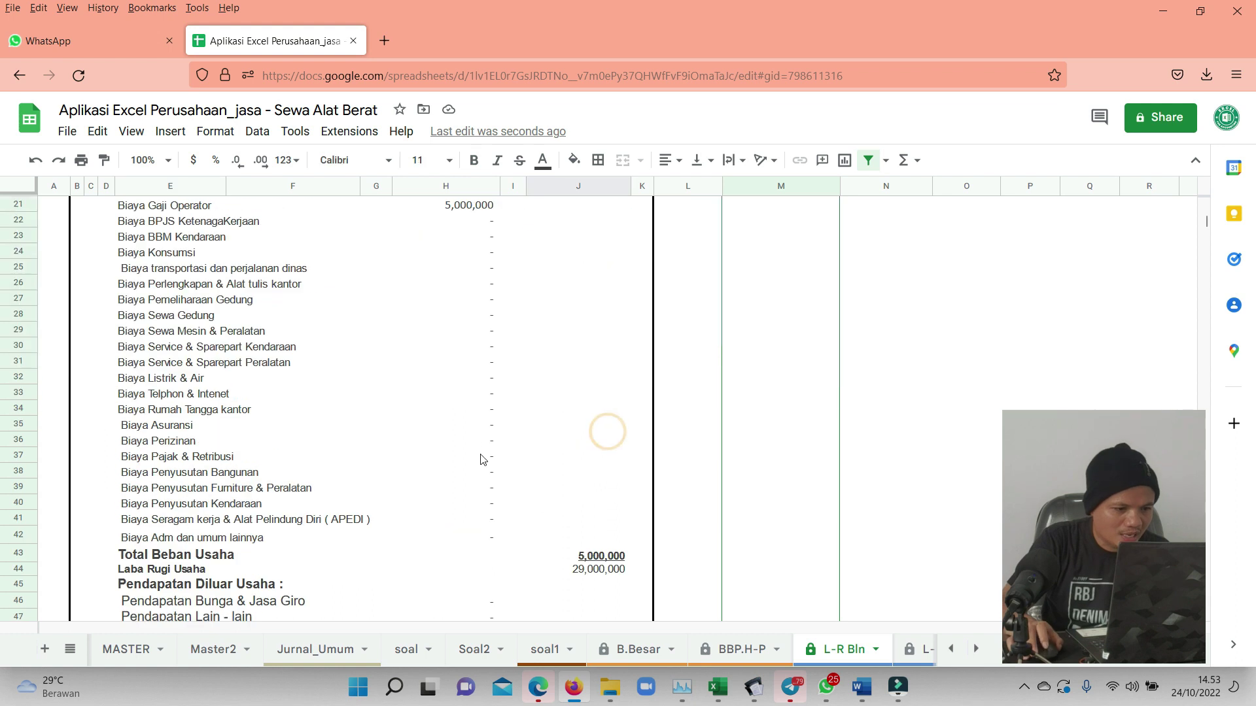
pyautogui.scroll(5, 466, 377)
pyautogui.click(173, 425)
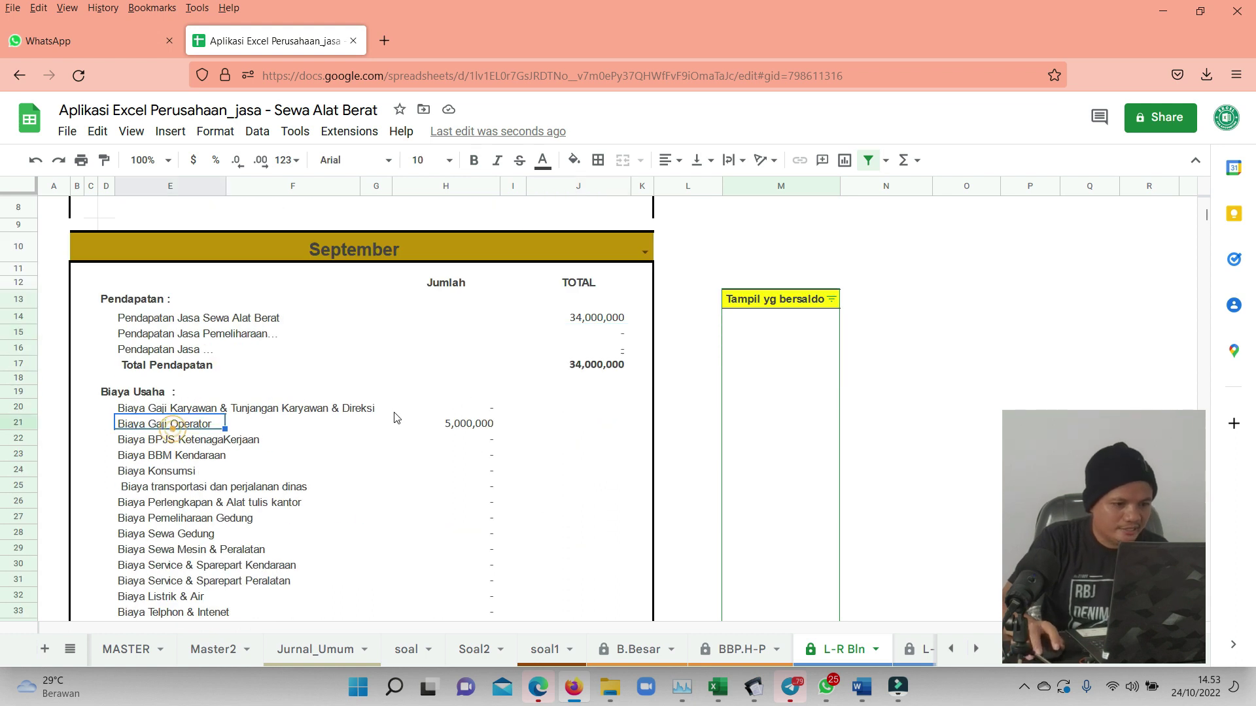
pyautogui.click(474, 424)
pyautogui.scroll(-4, 541, 460)
pyautogui.scroll(-7, 541, 461)
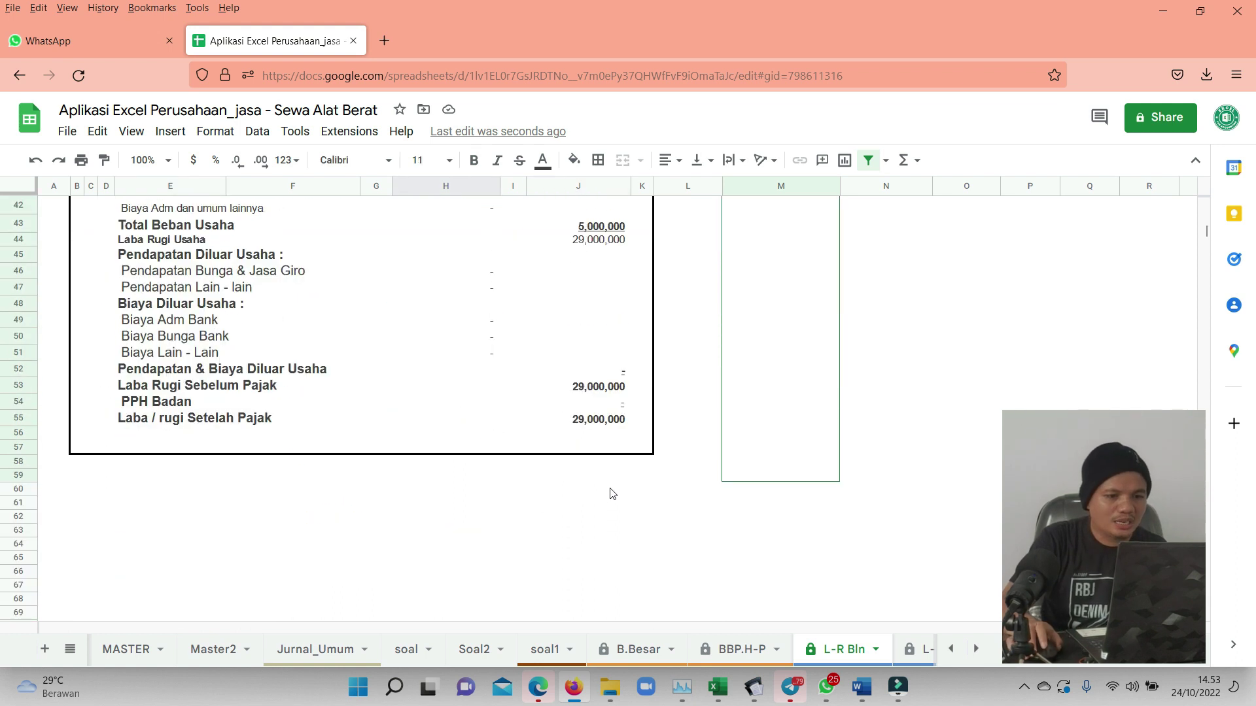
pyautogui.click(608, 405)
pyautogui.click(609, 417)
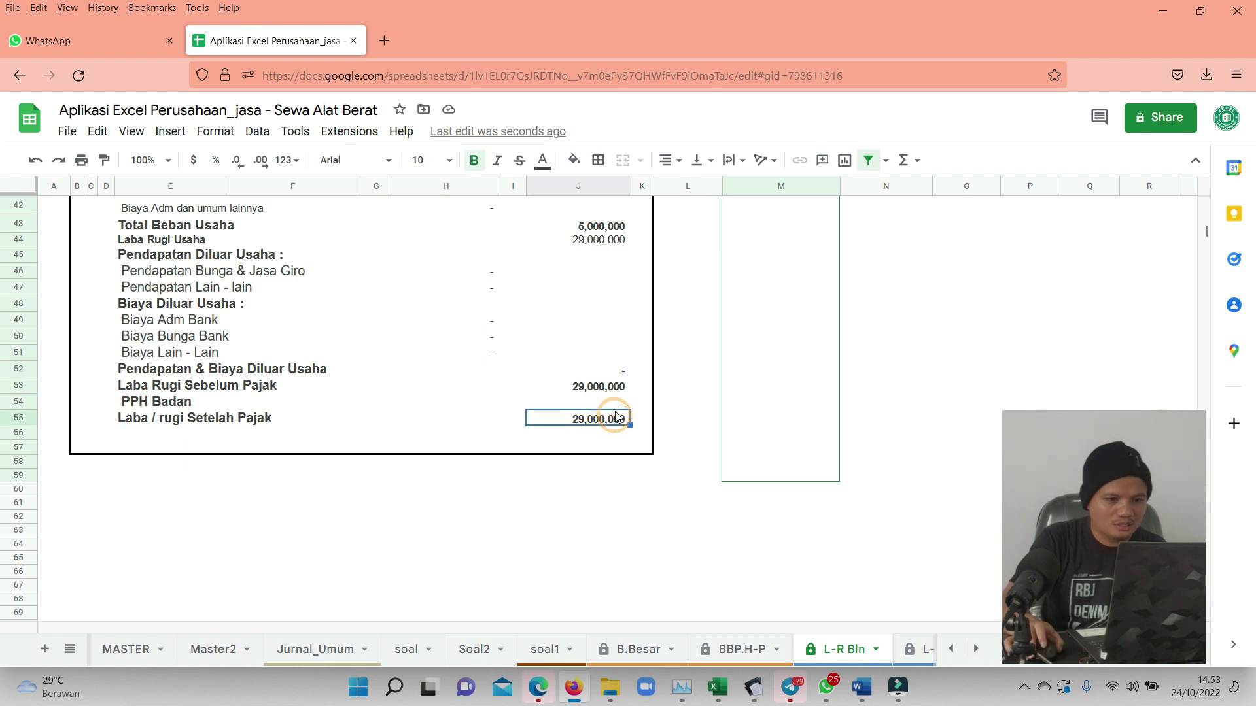
pyautogui.scroll(13, 628, 414)
# Preview the Februari and Maret statements, then set the report month back to September.
pyautogui.click(645, 374)
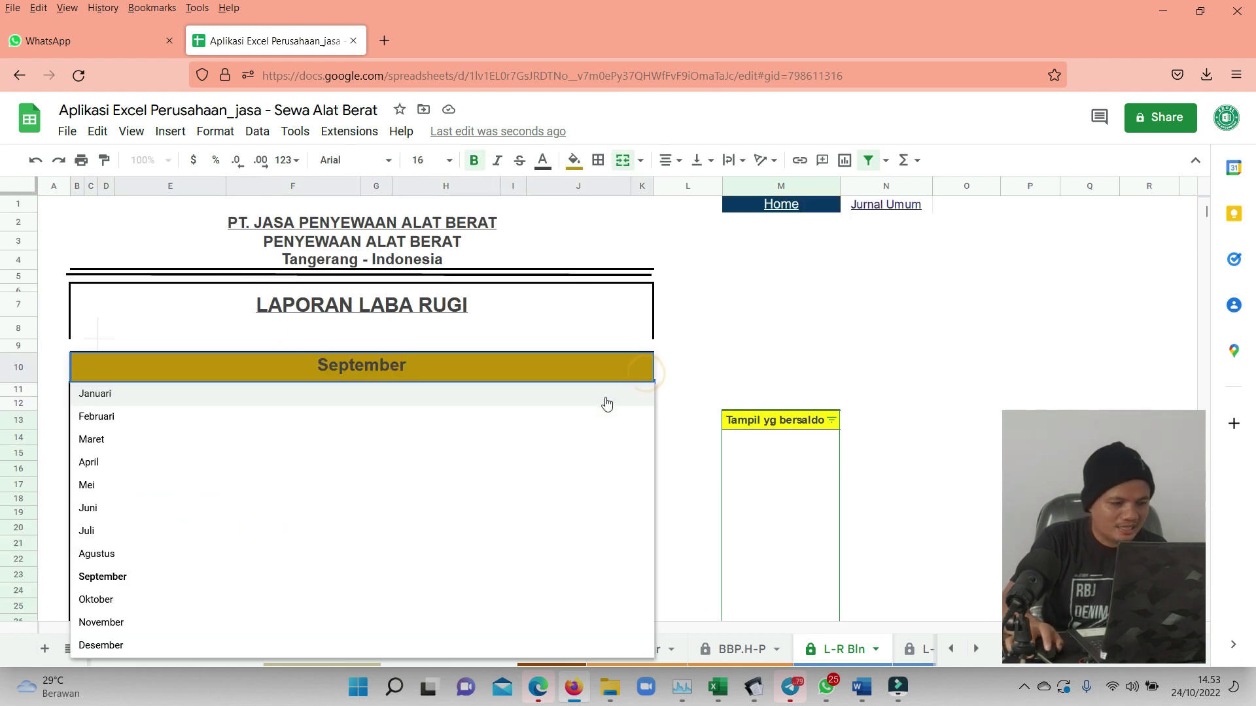
pyautogui.click(121, 422)
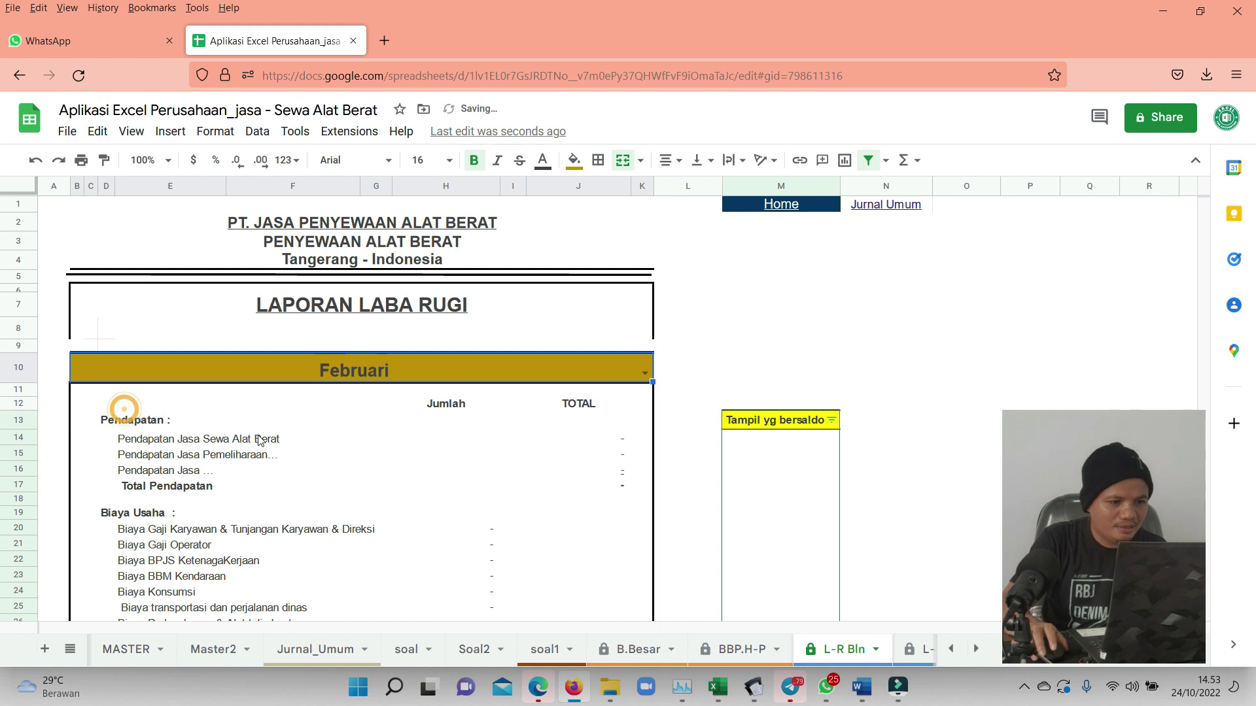
pyautogui.scroll(-5, 562, 379)
pyautogui.scroll(-5, 566, 386)
pyautogui.scroll(10, 568, 387)
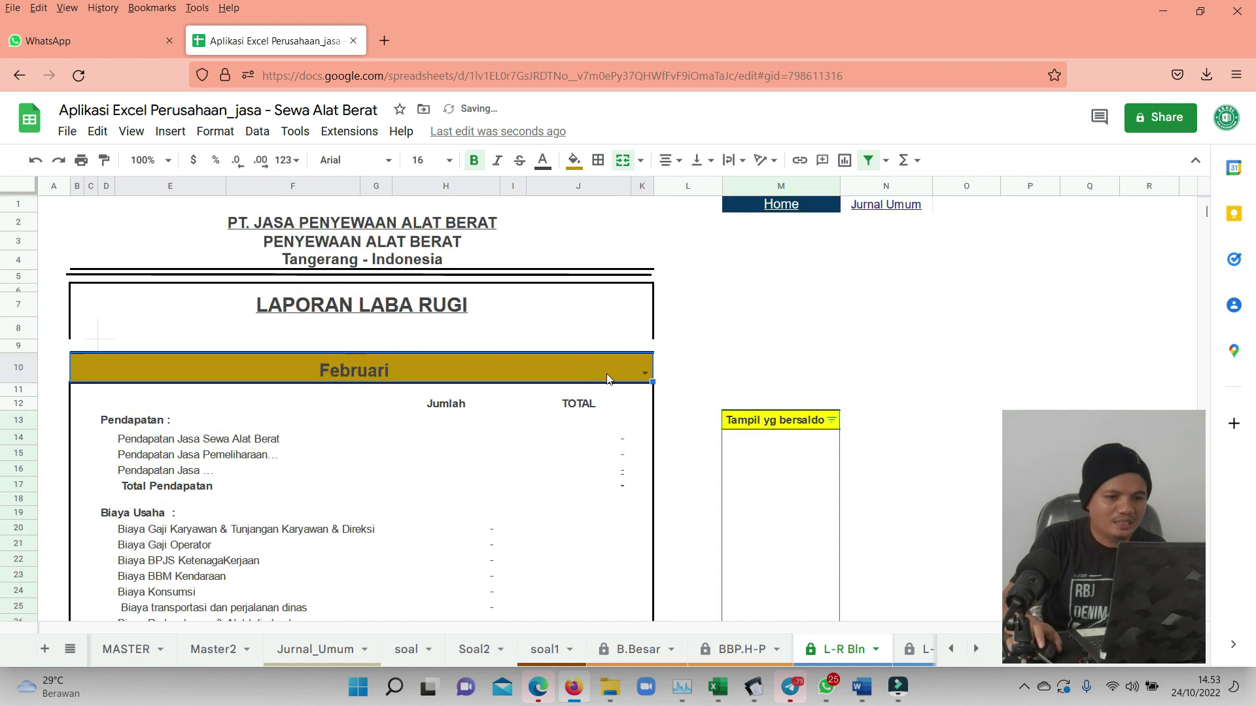
pyautogui.click(648, 377)
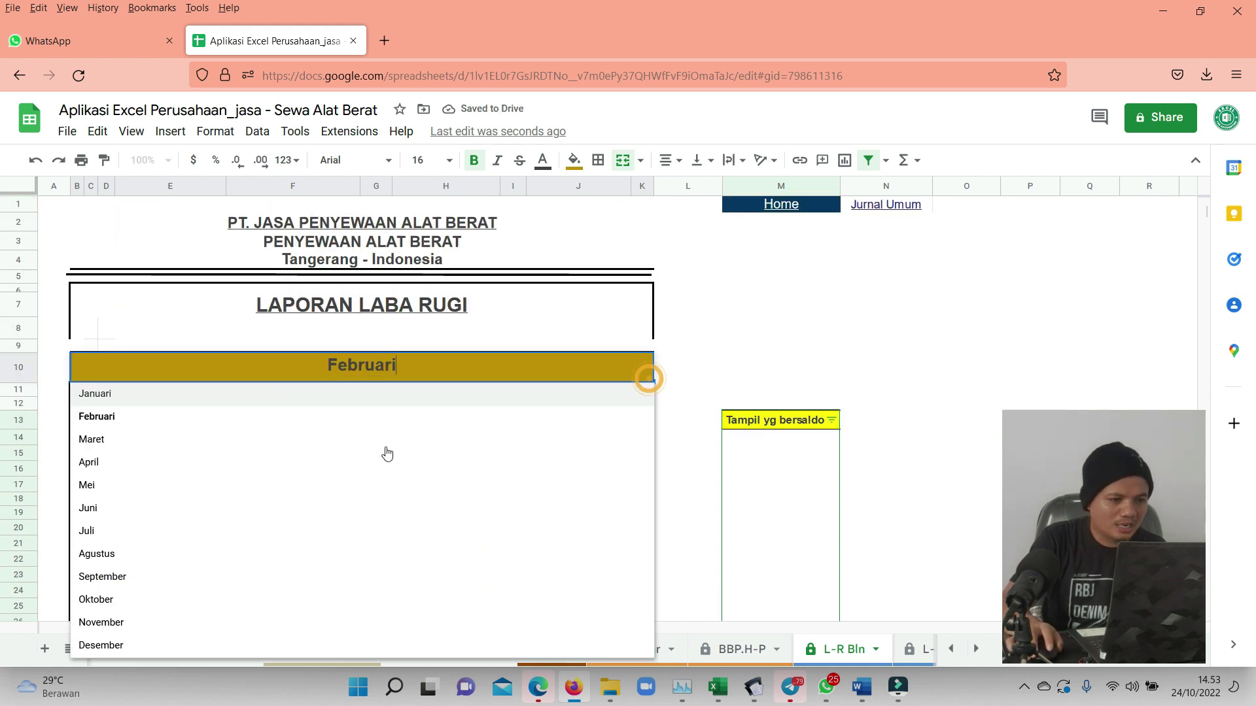
pyautogui.click(148, 439)
pyautogui.scroll(-5, 593, 446)
pyautogui.scroll(-5, 593, 446)
pyautogui.scroll(10, 672, 392)
pyautogui.click(647, 359)
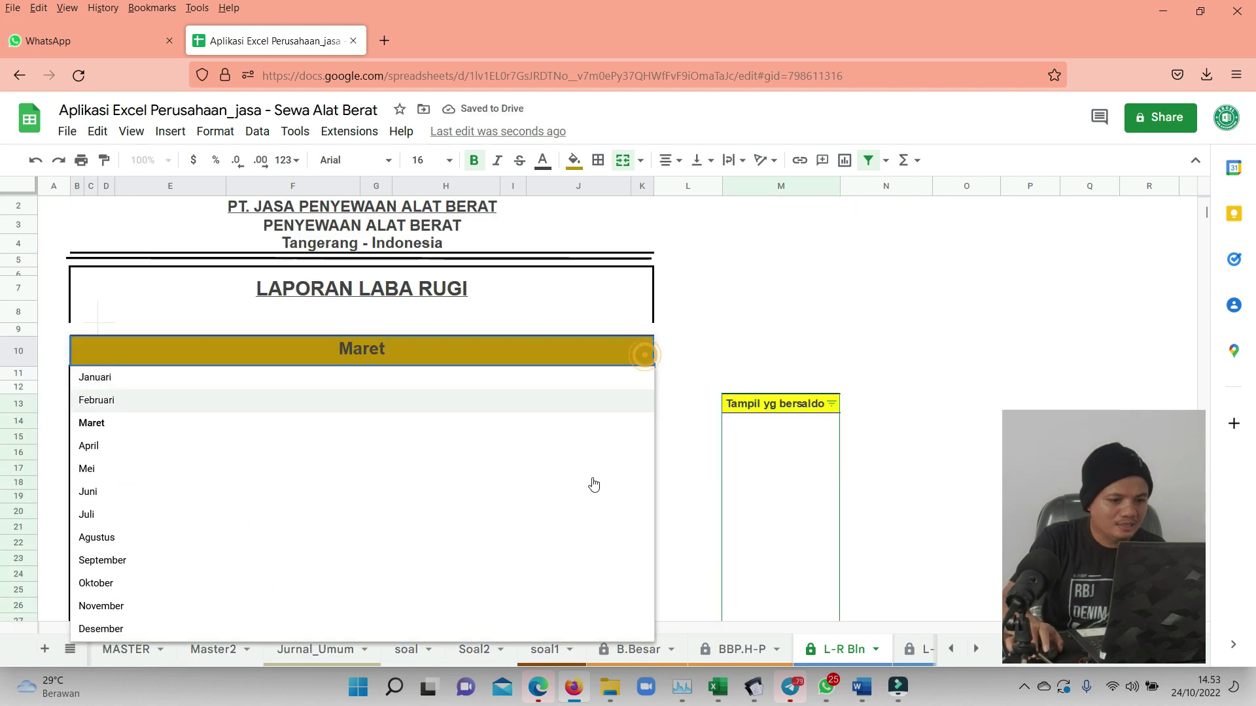
pyautogui.click(157, 570)
pyautogui.scroll(-5, 392, 523)
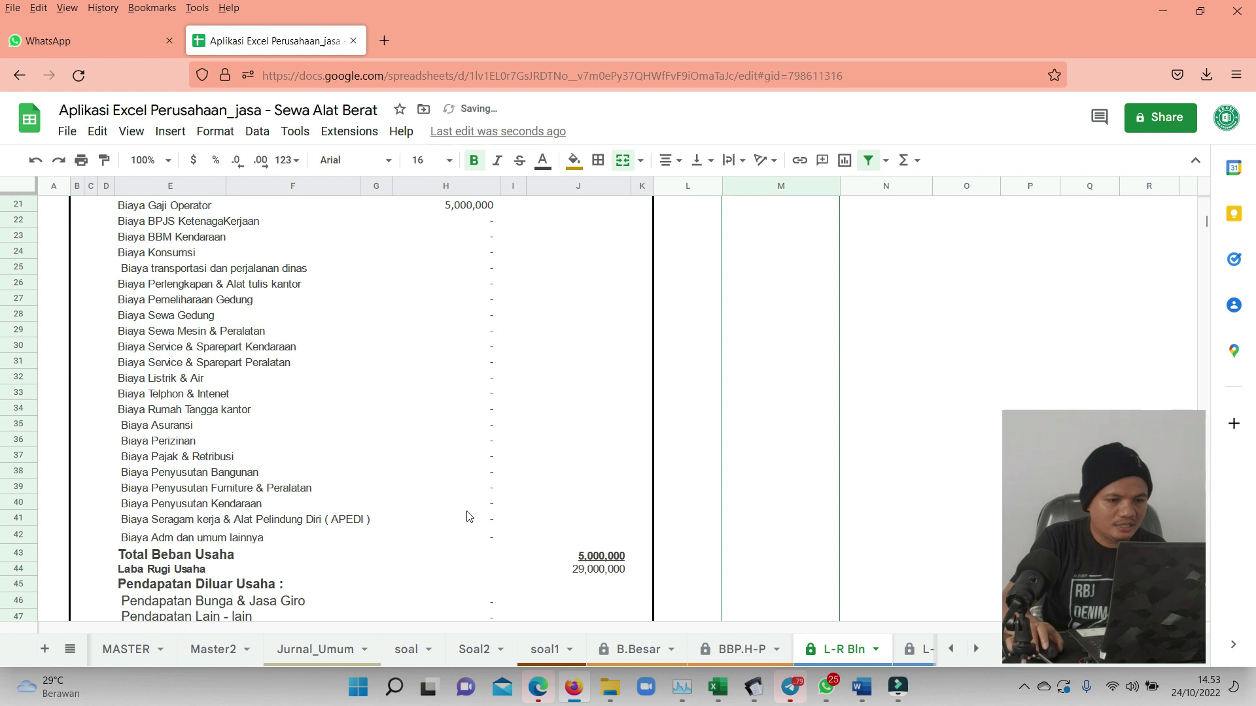
pyautogui.click(578, 453)
pyautogui.scroll(6, 578, 453)
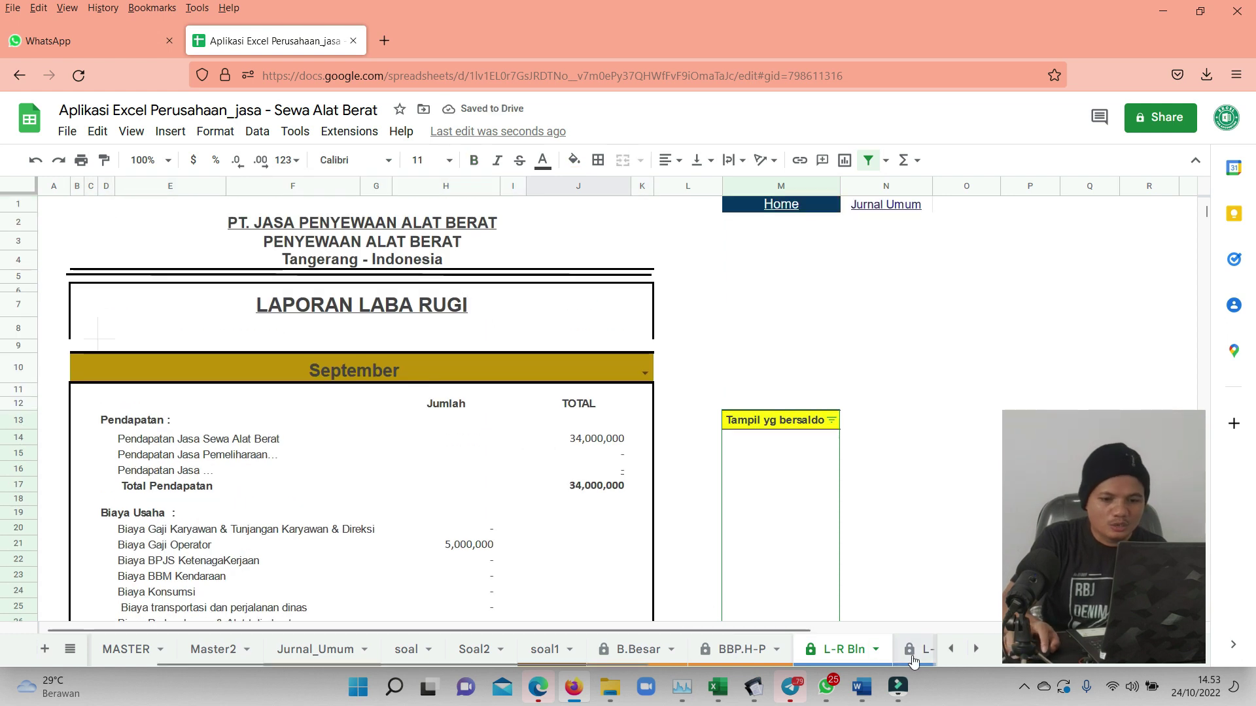
# Scroll through the L-R THN yearly income statement.
pyautogui.click(916, 649)
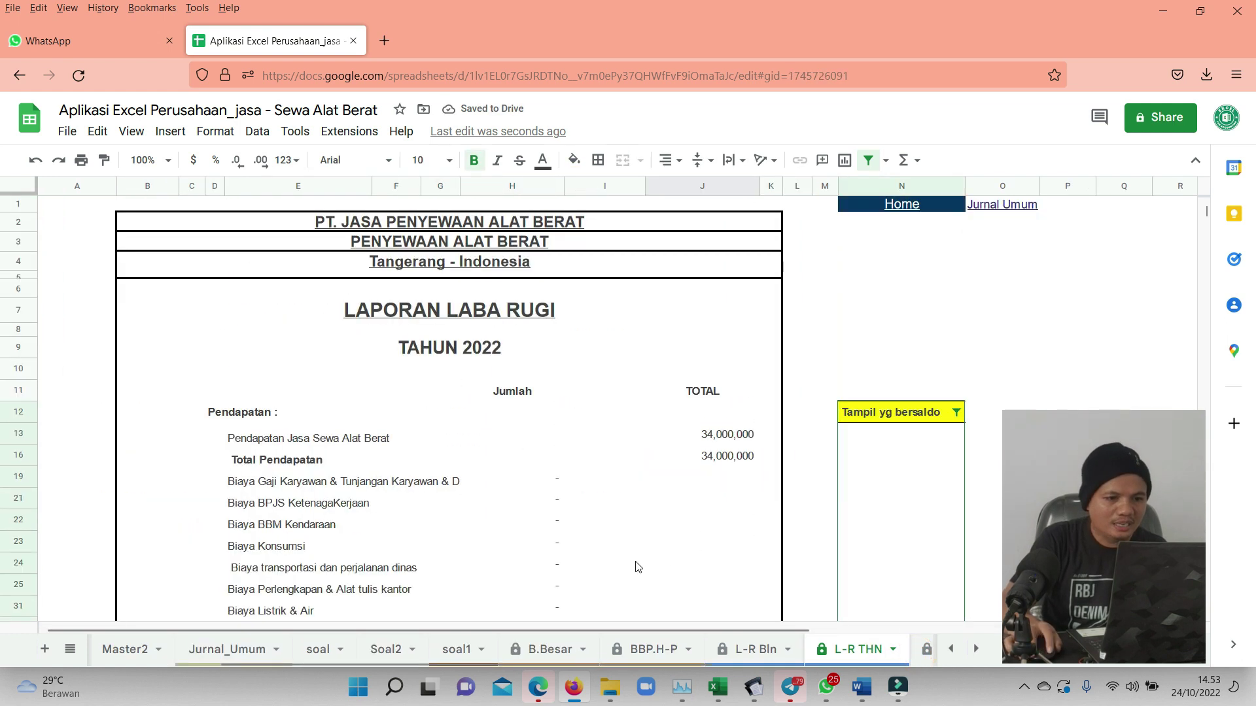
pyautogui.click(639, 566)
pyautogui.scroll(-5, 639, 563)
pyautogui.scroll(5, 667, 553)
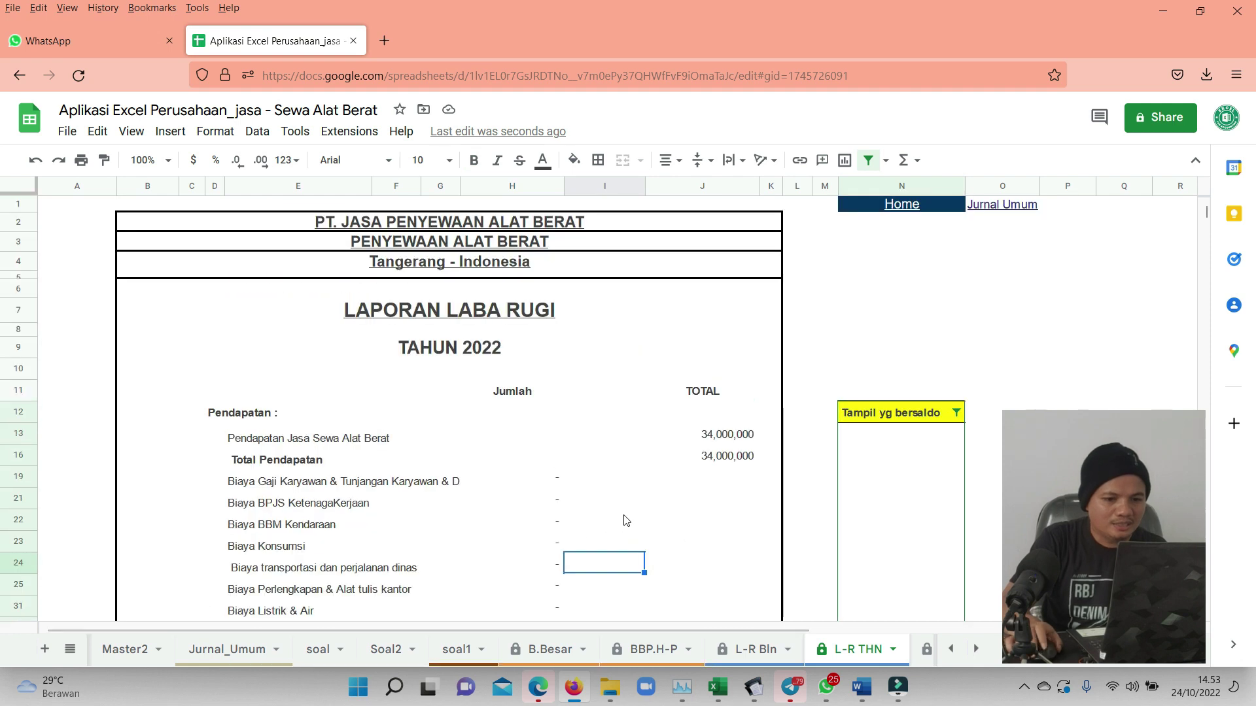
pyautogui.scroll(-5, 687, 523)
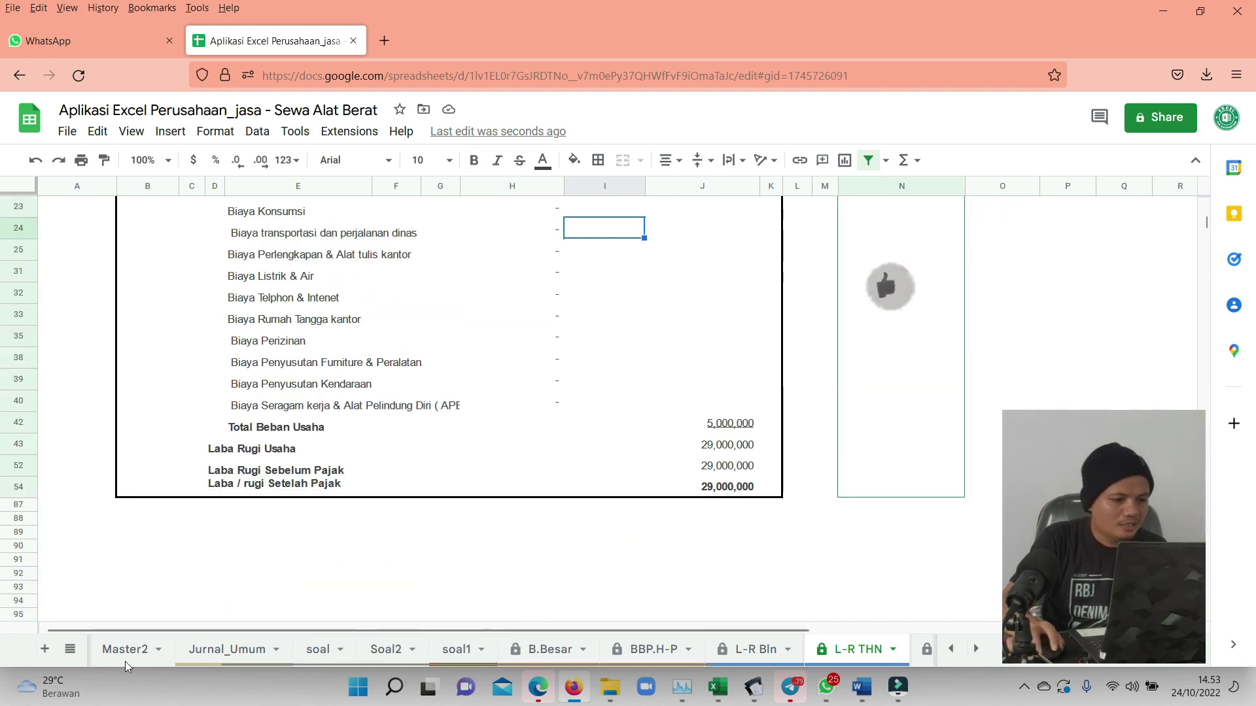
# Review the NRCS balance sheet: Kas Bank Mandiri 44,060,000, liabilities plus equity 44,740,000.
pyautogui.click(959, 658)
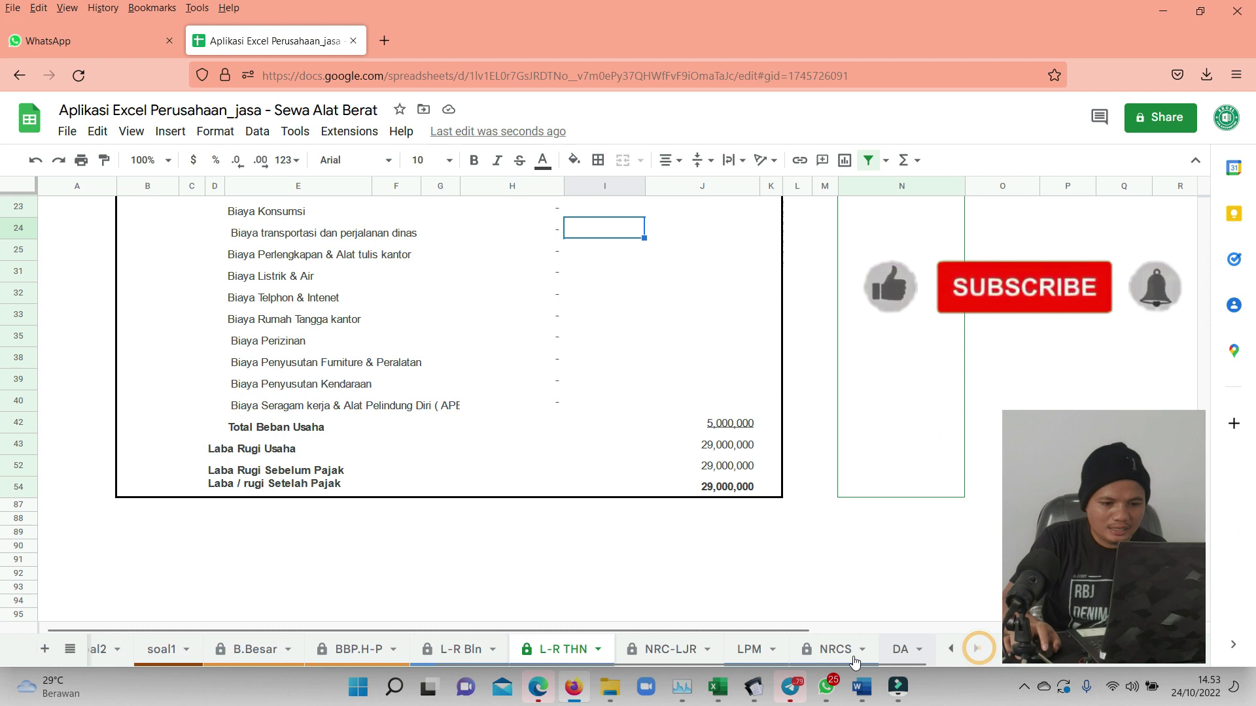
pyautogui.click(826, 650)
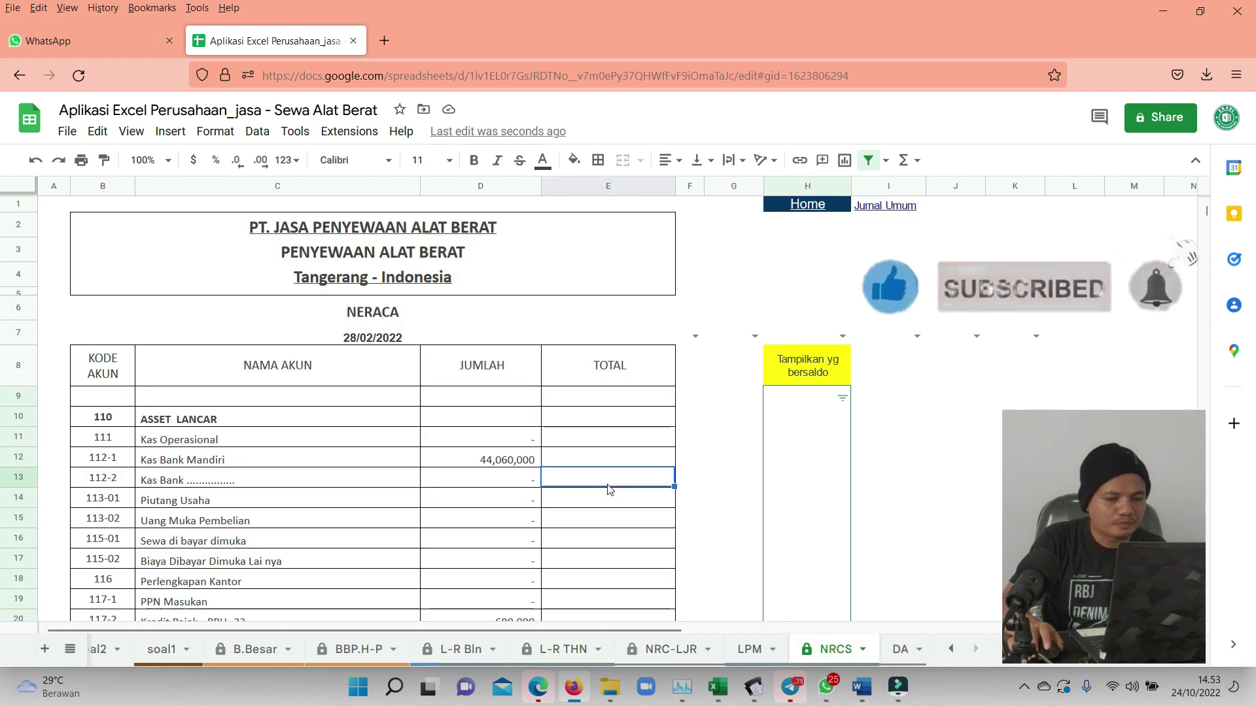
pyautogui.scroll(-5, 609, 482)
pyautogui.scroll(-5, 622, 483)
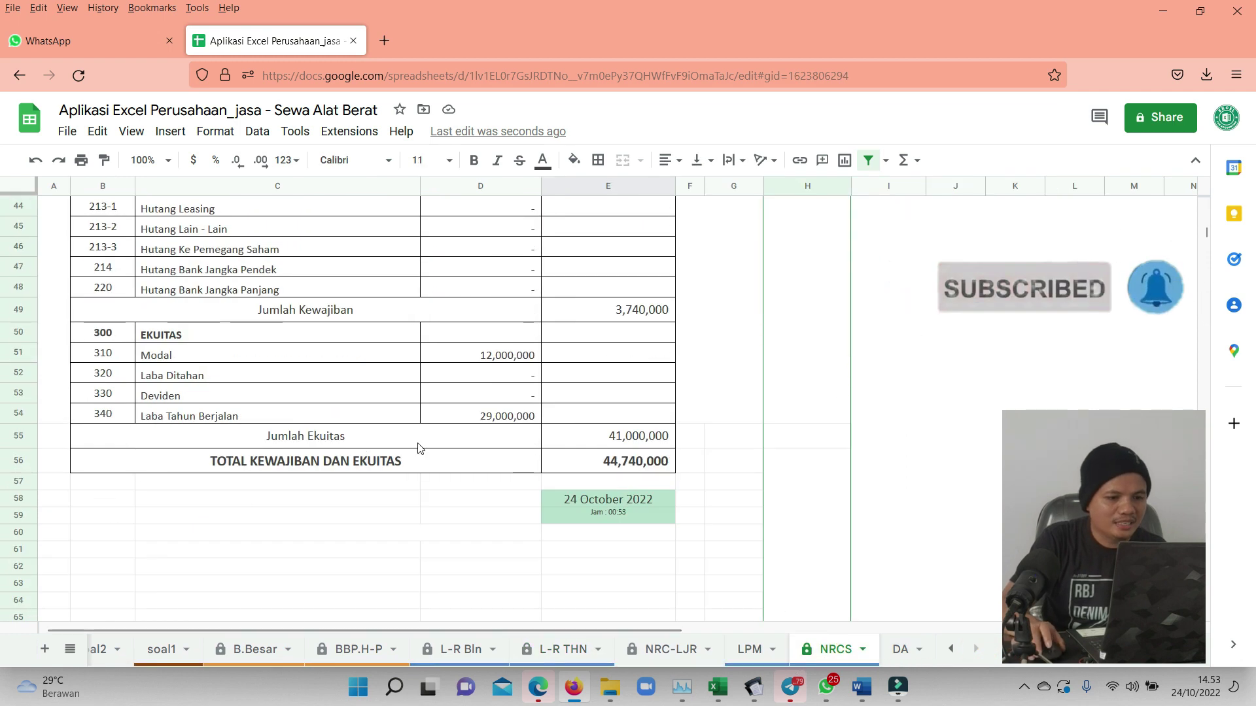
pyautogui.scroll(4, 351, 450)
pyautogui.scroll(7, 351, 450)
pyautogui.scroll(3, 395, 443)
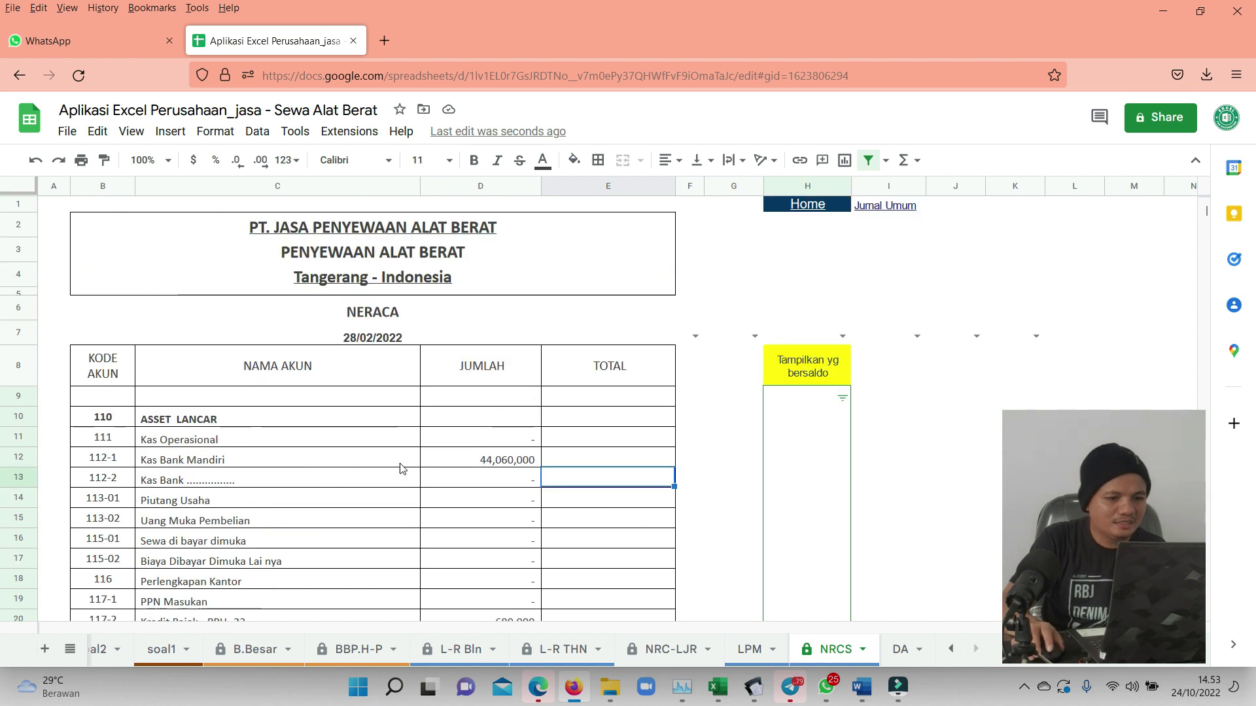
pyautogui.scroll(-3, 401, 469)
pyautogui.scroll(3, 594, 443)
# Filter column H of the NERACA sheet to exclude the '-' value, hiding zero-balance rows.
pyautogui.click(846, 386)
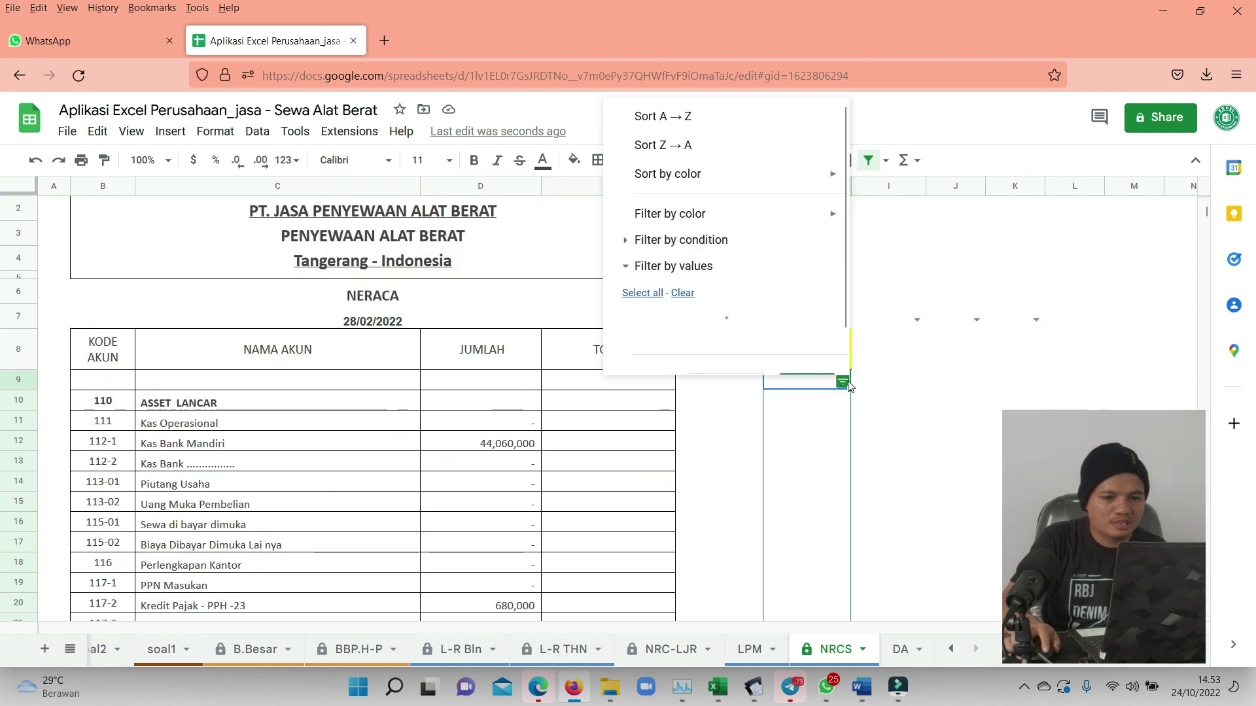
pyautogui.scroll(-3, 641, 342)
pyautogui.scroll(-2, 670, 301)
pyautogui.scroll(-2, 671, 298)
pyautogui.scroll(1, 672, 296)
pyautogui.scroll(1, 672, 295)
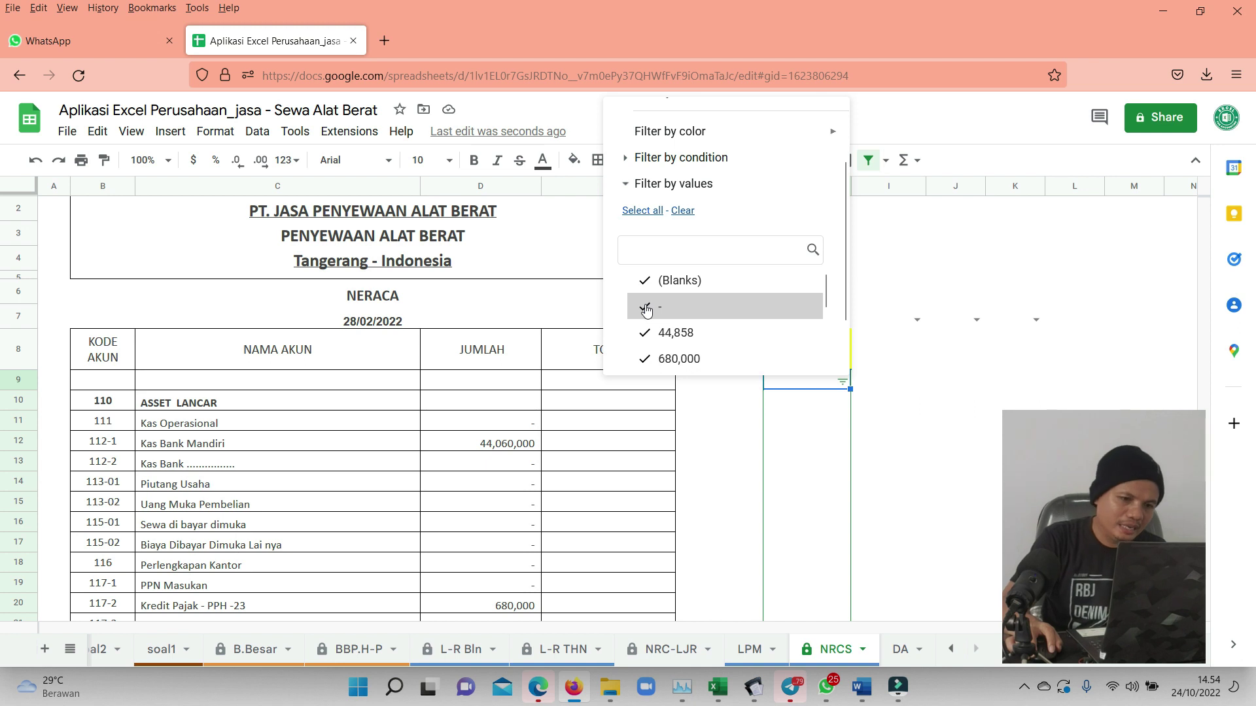
pyautogui.click(646, 307)
pyautogui.scroll(-3, 819, 327)
pyautogui.scroll(-2, 819, 327)
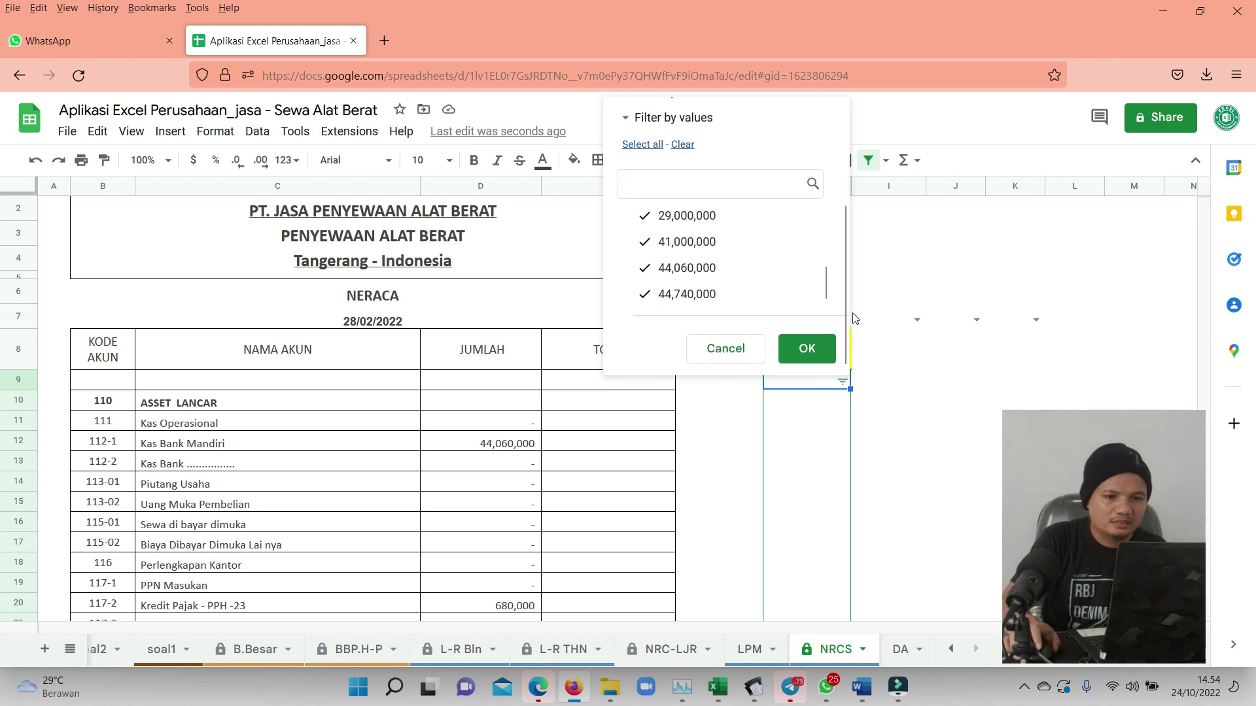
pyautogui.click(808, 343)
pyautogui.scroll(7, 773, 316)
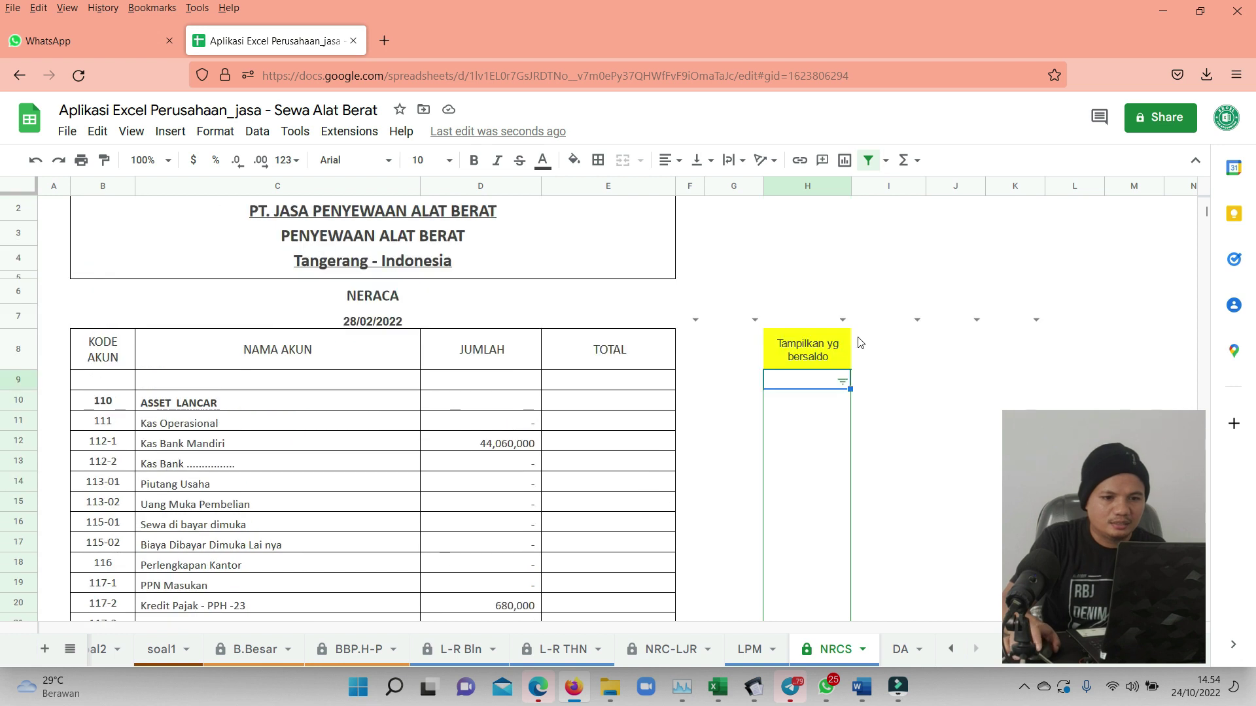
# Reapply the column H filter without '-' so five accounts remain, both totals 44,740,000.
pyautogui.click(843, 380)
pyautogui.scroll(-1, 674, 308)
pyautogui.scroll(1, 674, 307)
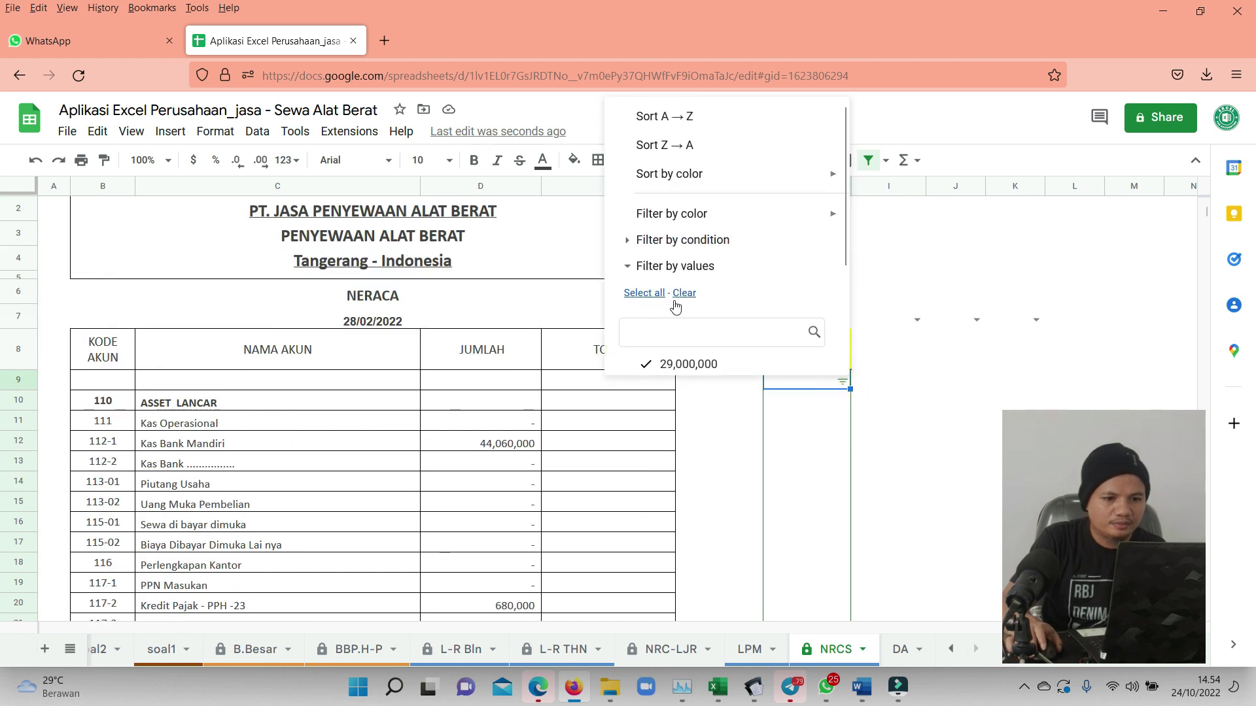
pyautogui.scroll(-3, 673, 294)
pyautogui.scroll(2, 674, 278)
pyautogui.scroll(2, 661, 258)
pyautogui.click(646, 240)
pyautogui.click(807, 348)
pyautogui.scroll(-2, 728, 449)
pyautogui.scroll(-2, 716, 443)
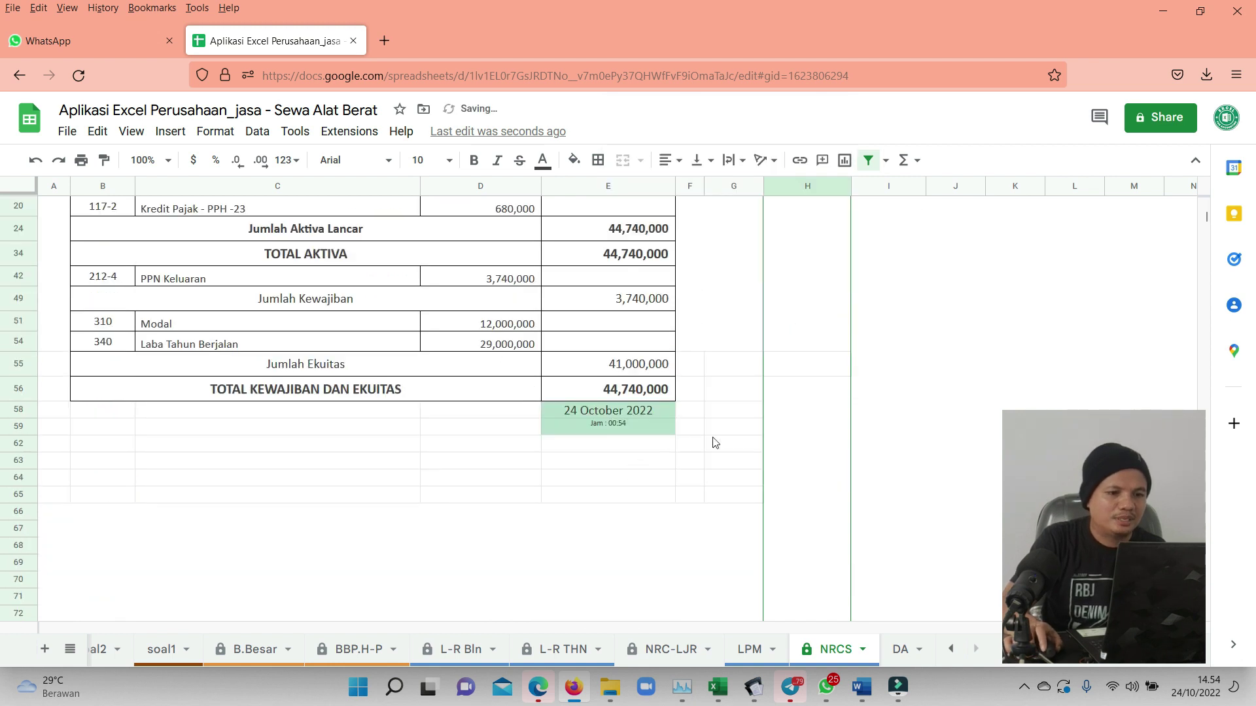
pyautogui.scroll(2, 694, 450)
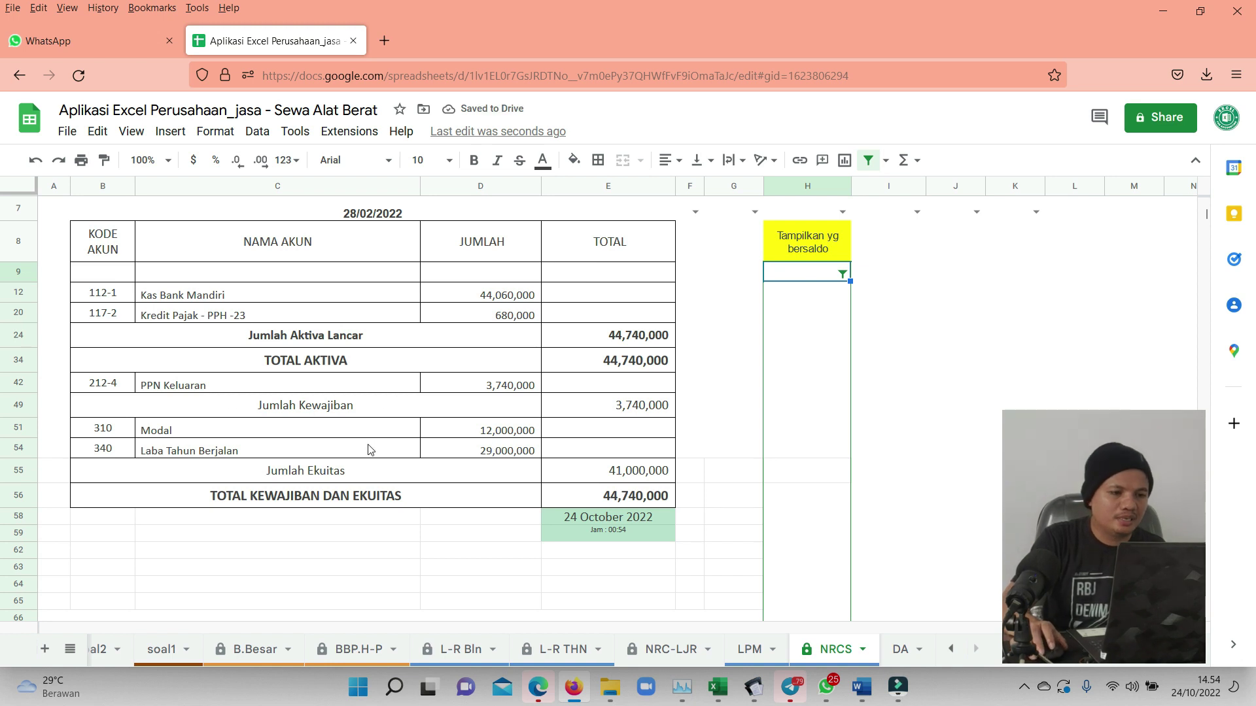
pyautogui.scroll(2, 370, 449)
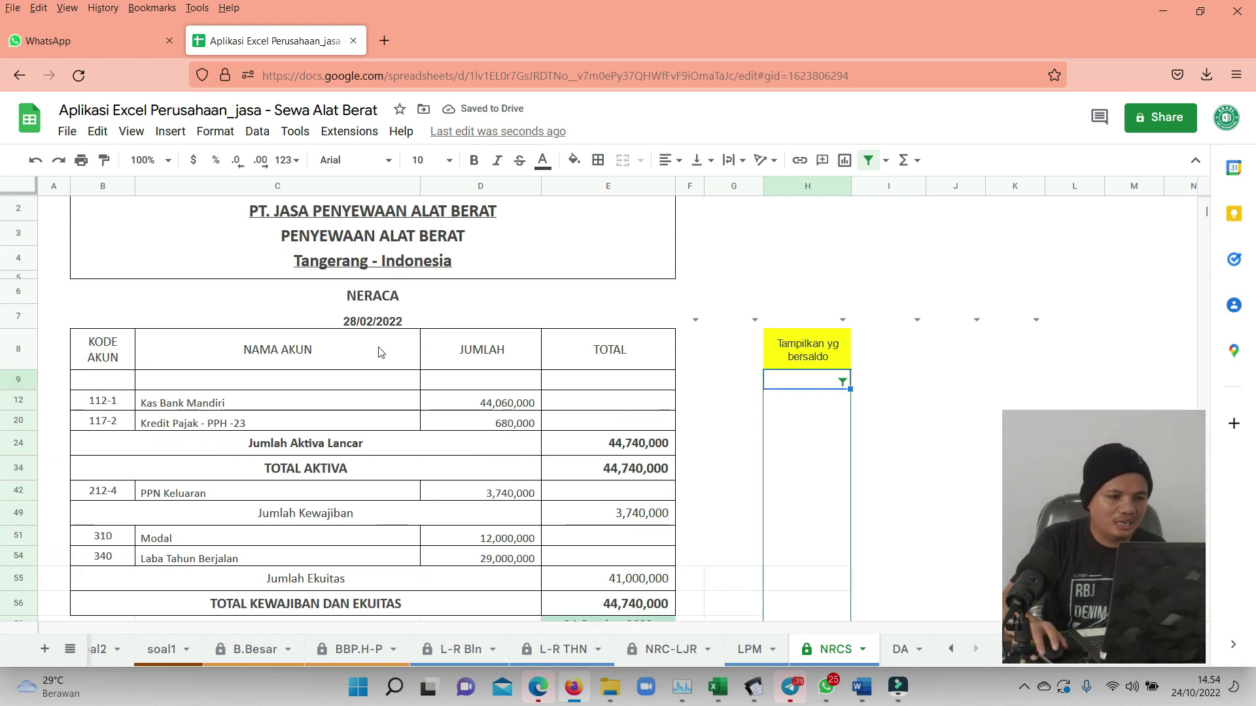
pyautogui.scroll(-3, 723, 392)
pyautogui.scroll(4, 723, 393)
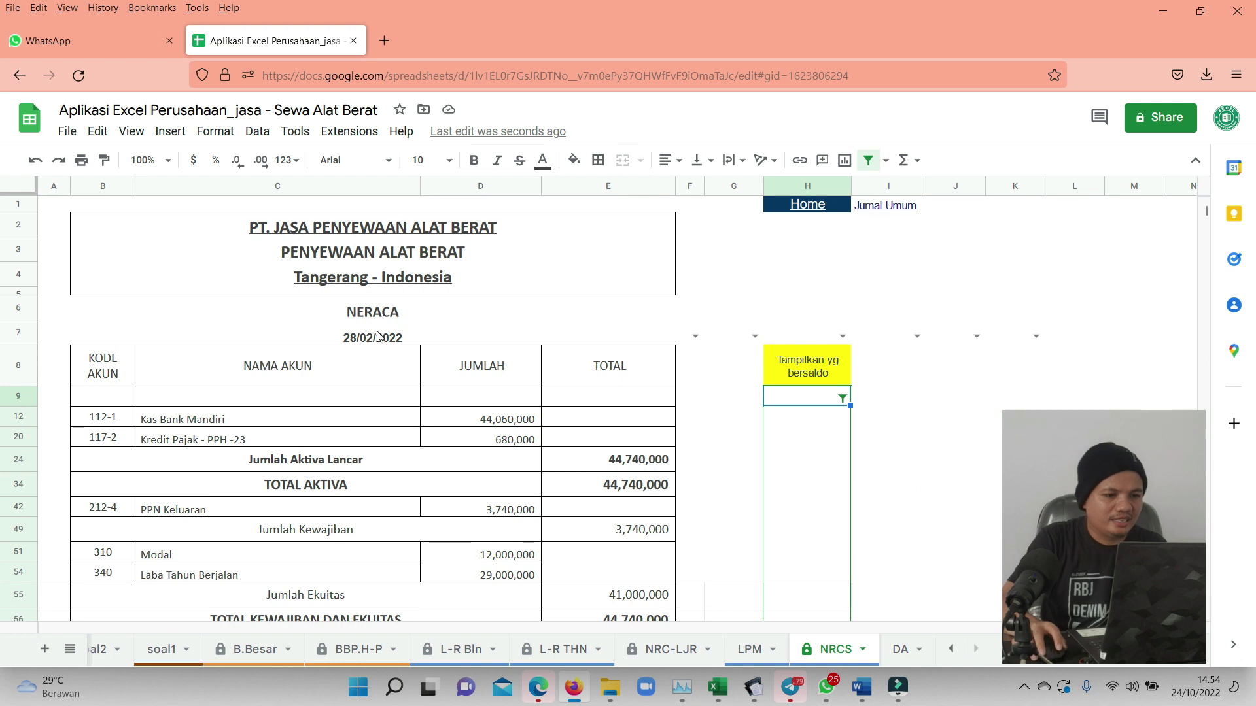
# Replace the NERACA date 28/02/2022 in the row 7 merged cell with 10/31/2022.
pyautogui.click(377, 336)
pyautogui.write('31/')
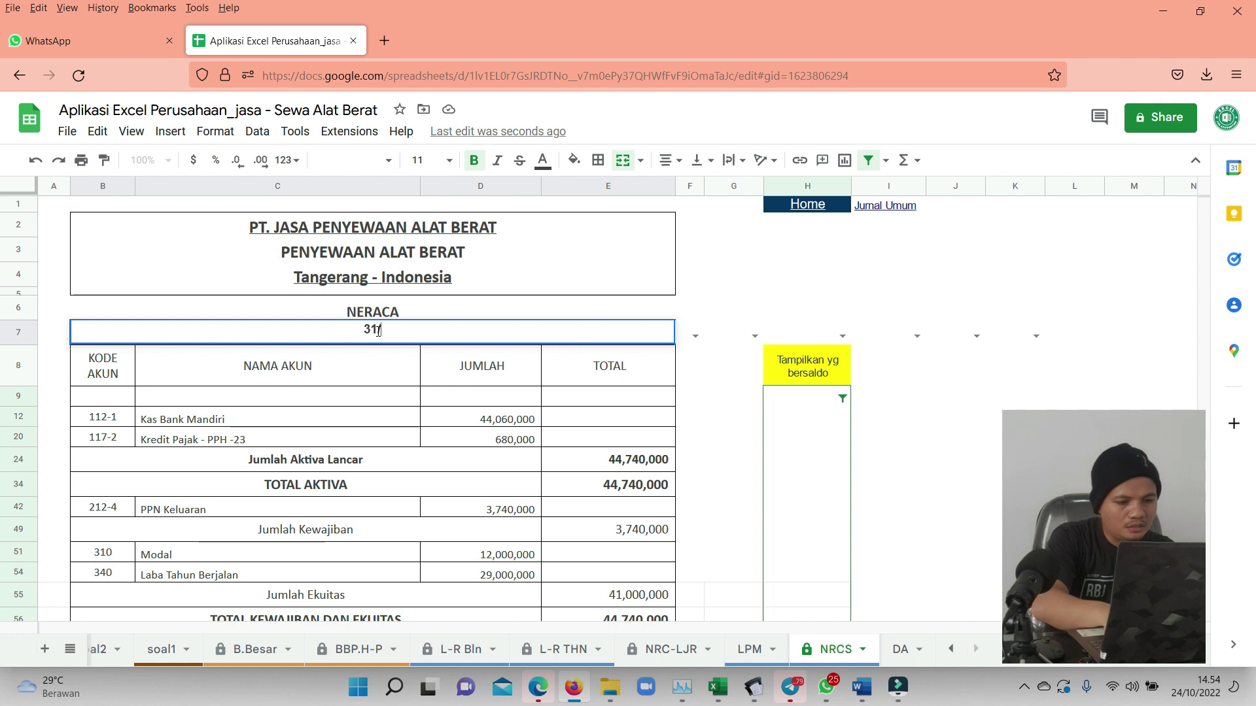
pyautogui.press('BackSpace')
pyautogui.press('BackSpace')
pyautogui.press('BackSpace')
pyautogui.write('10/31/2022')
pyautogui.press('Return')
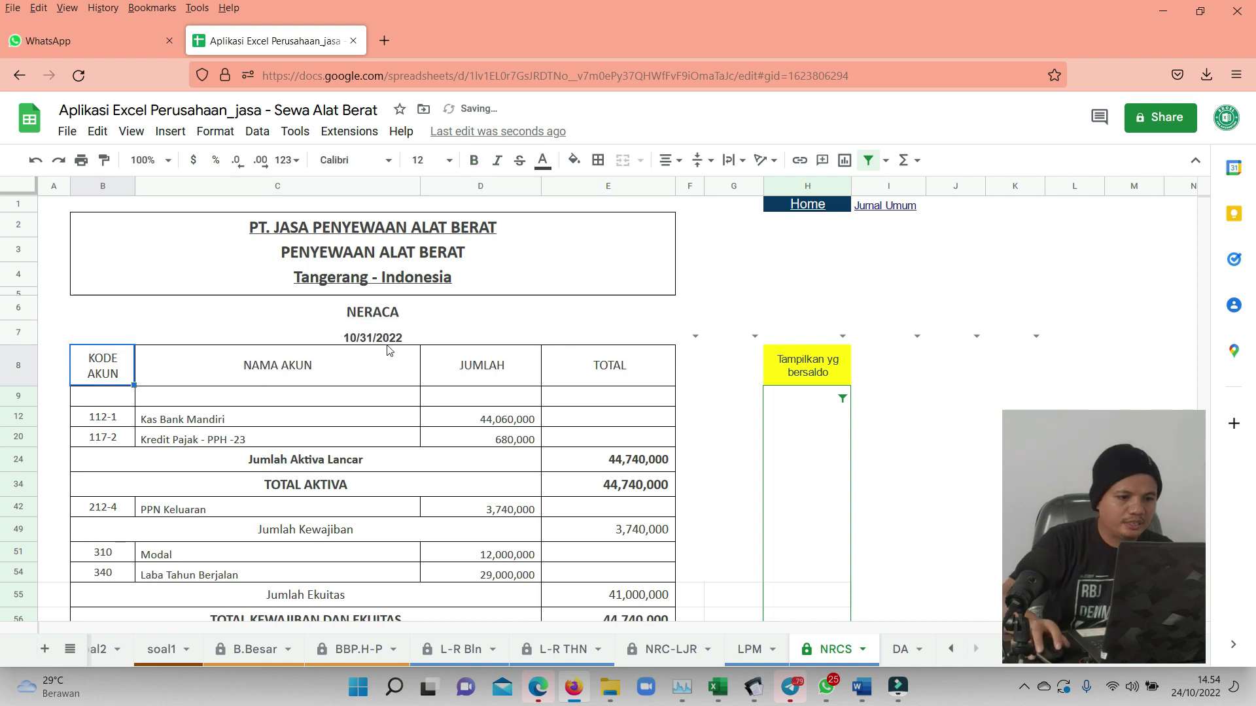
pyautogui.click(427, 415)
pyautogui.scroll(-5, 560, 429)
pyautogui.scroll(4, 720, 430)
pyautogui.scroll(1, 722, 429)
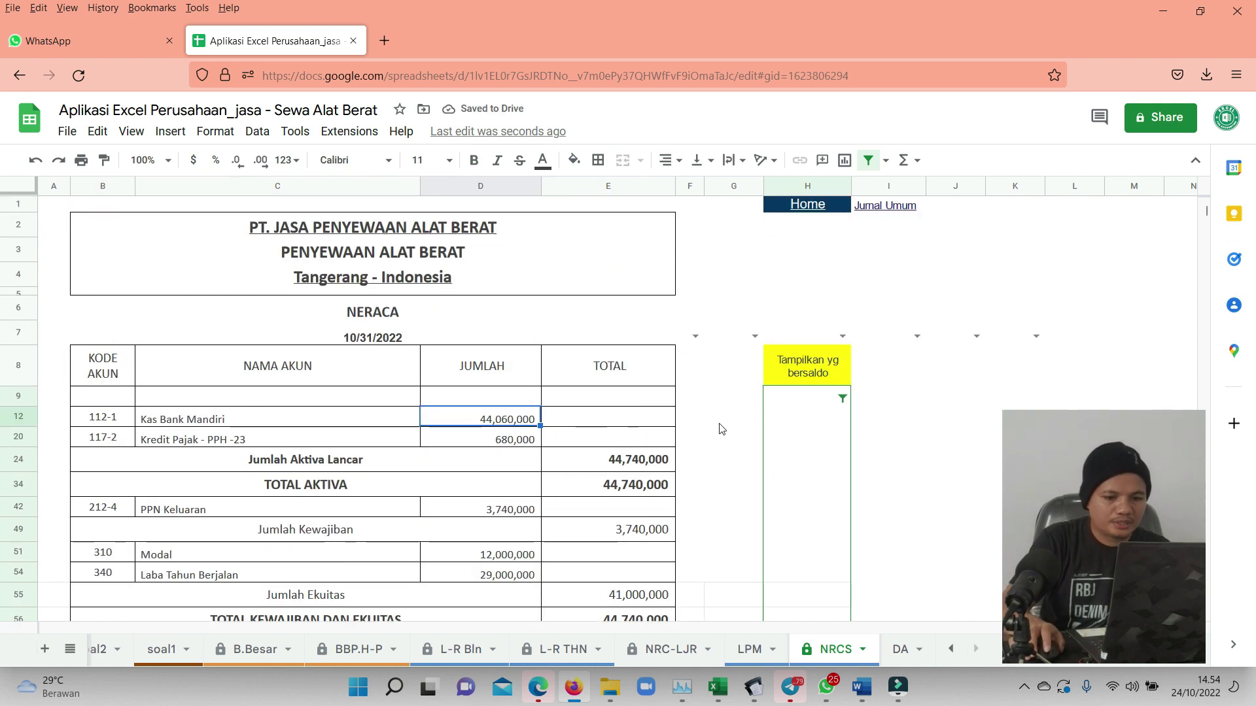
# Review the LPM equity change report.
pyautogui.click(739, 654)
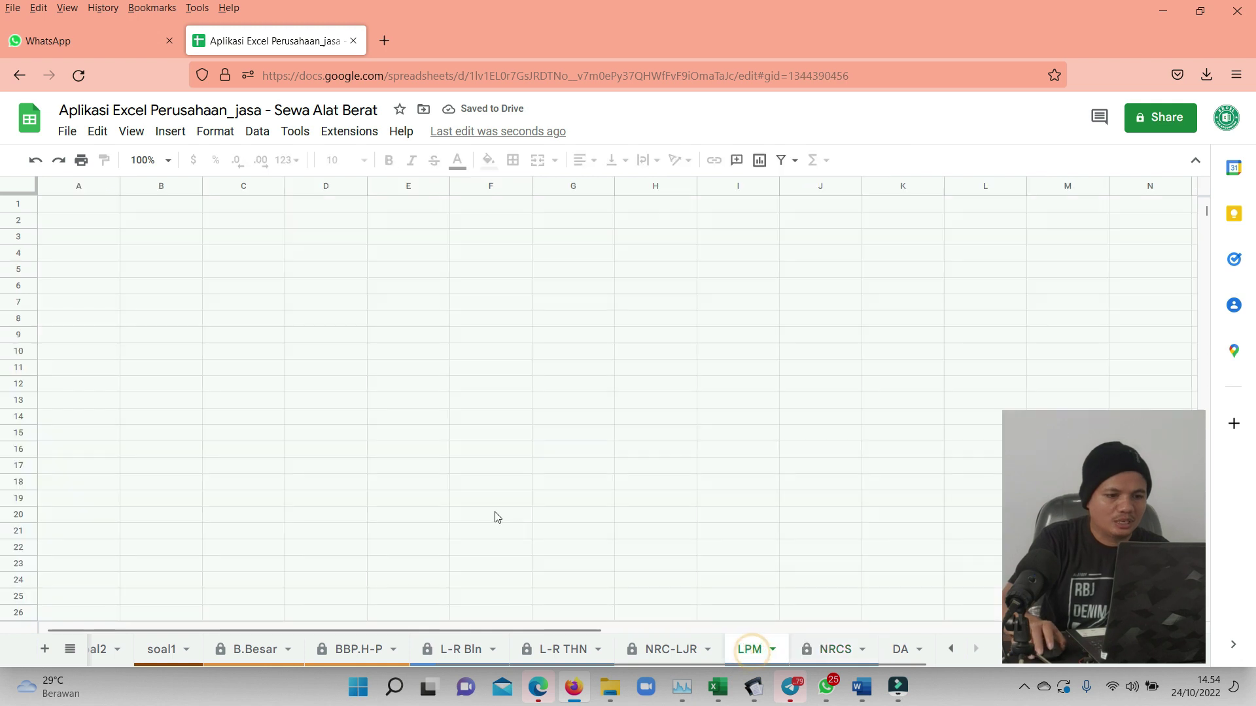
pyautogui.click(801, 451)
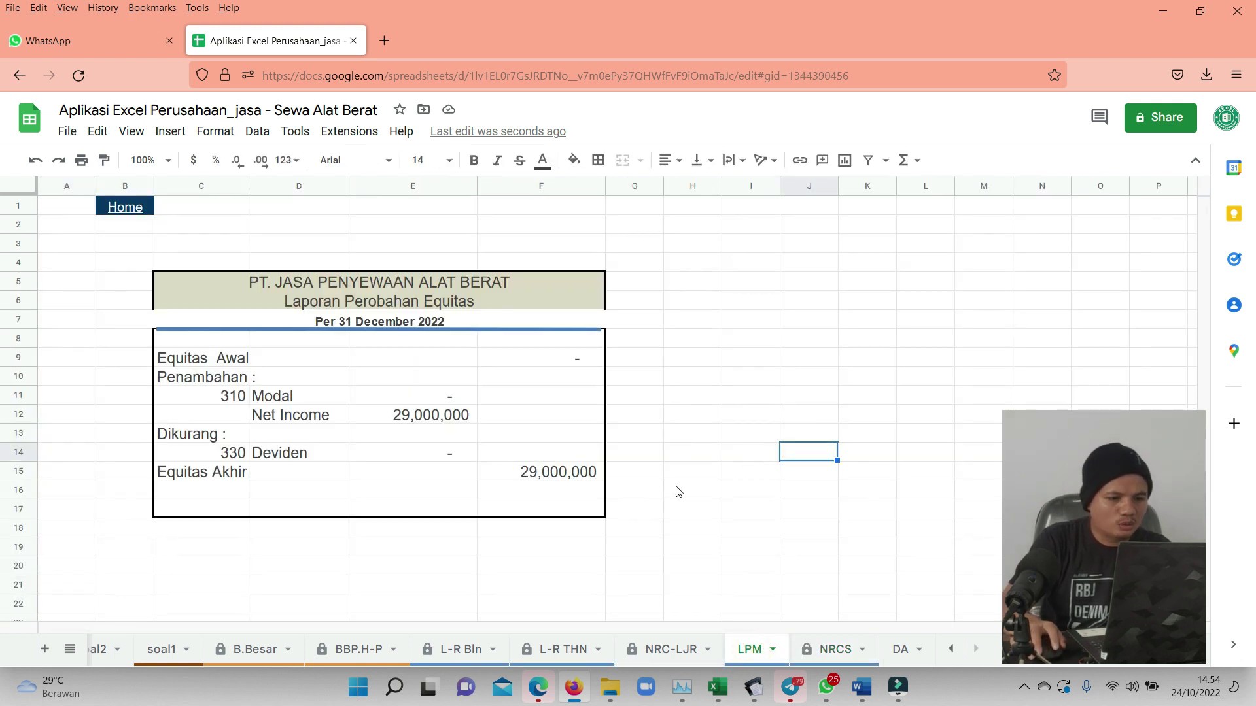
pyautogui.scroll(-2, 684, 512)
# Return to the NRCS balance sheet, then view the Buku Besar ledger for Kredit Pajak - PPH -23.
pyautogui.click(814, 651)
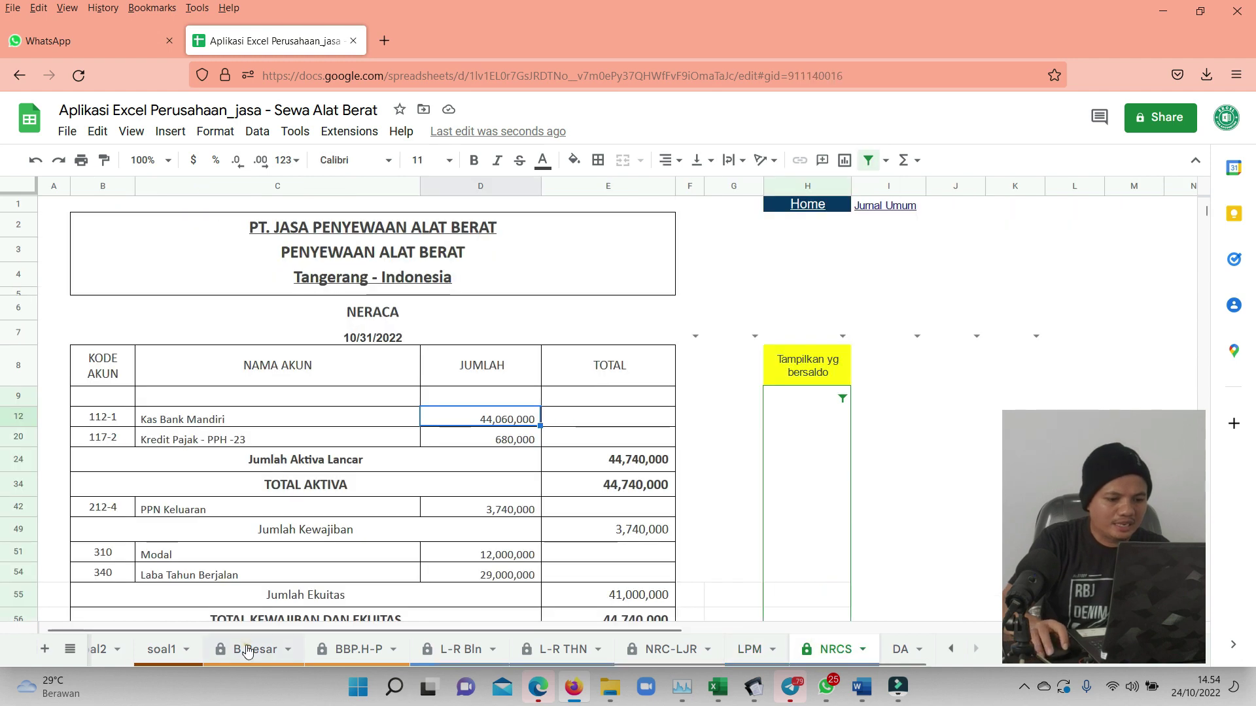
pyautogui.click(247, 651)
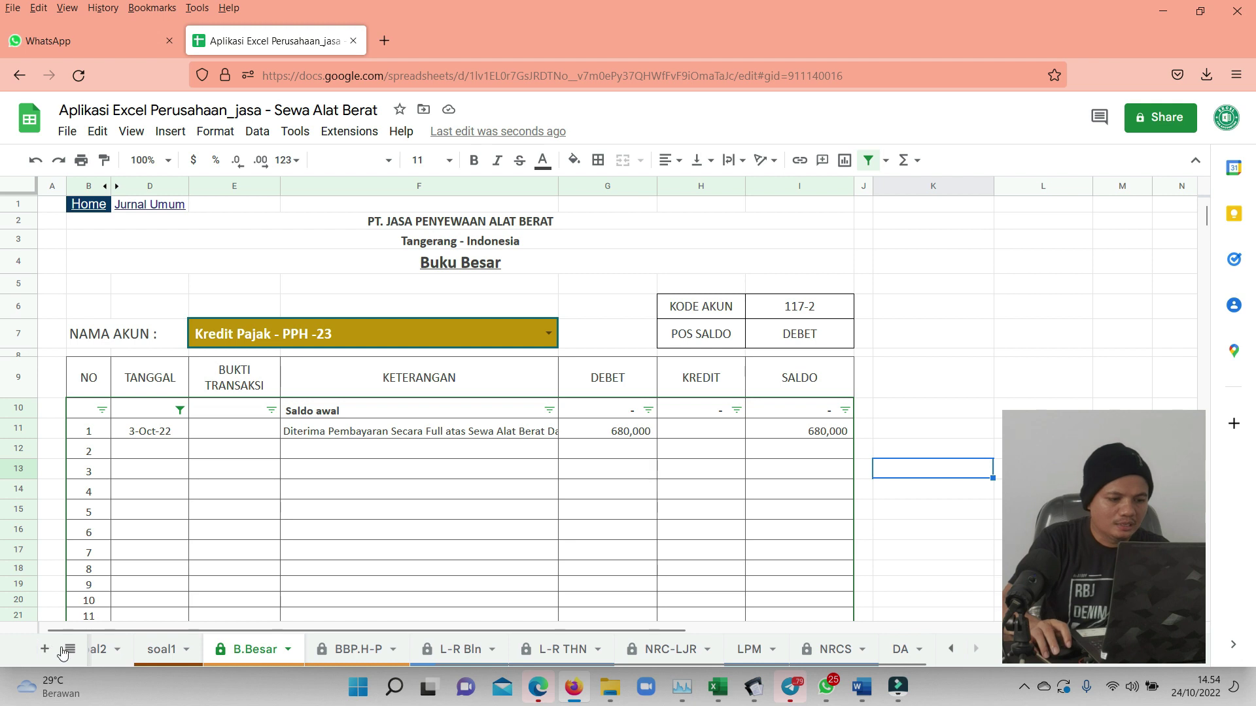
pyautogui.click(952, 649)
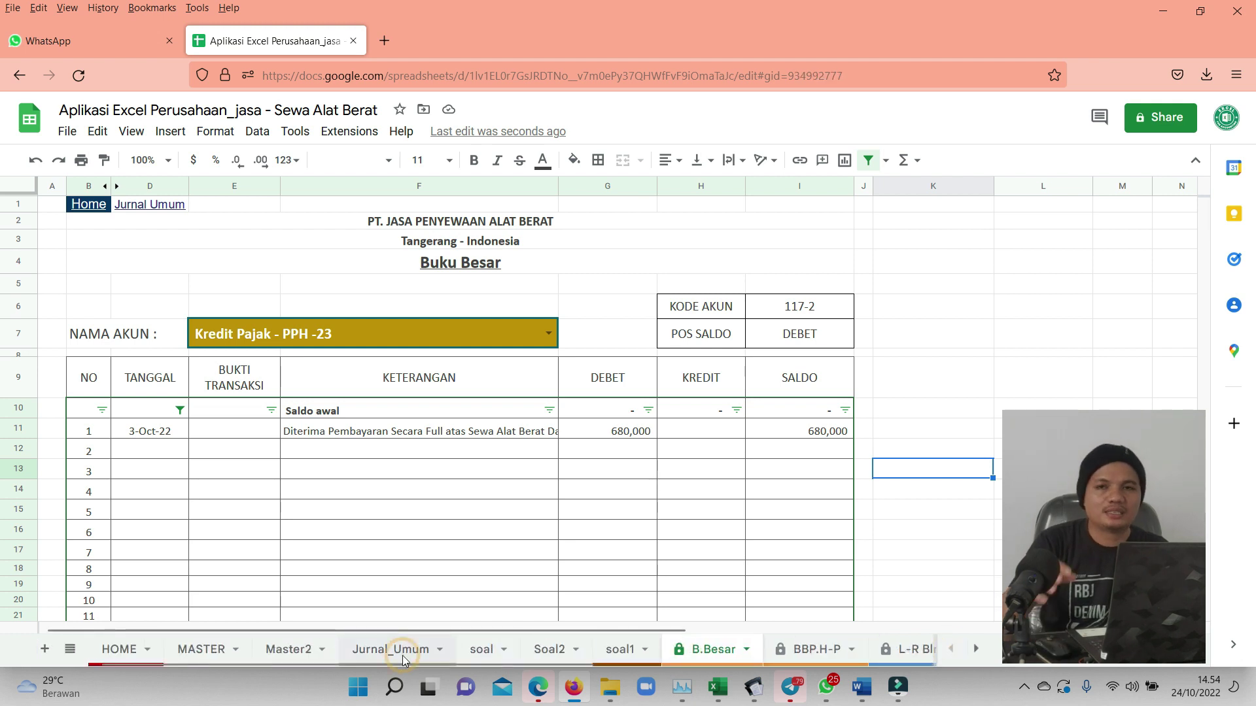
# Switch to the Jurnal_Umum general journal sheet.
pyautogui.click(404, 654)
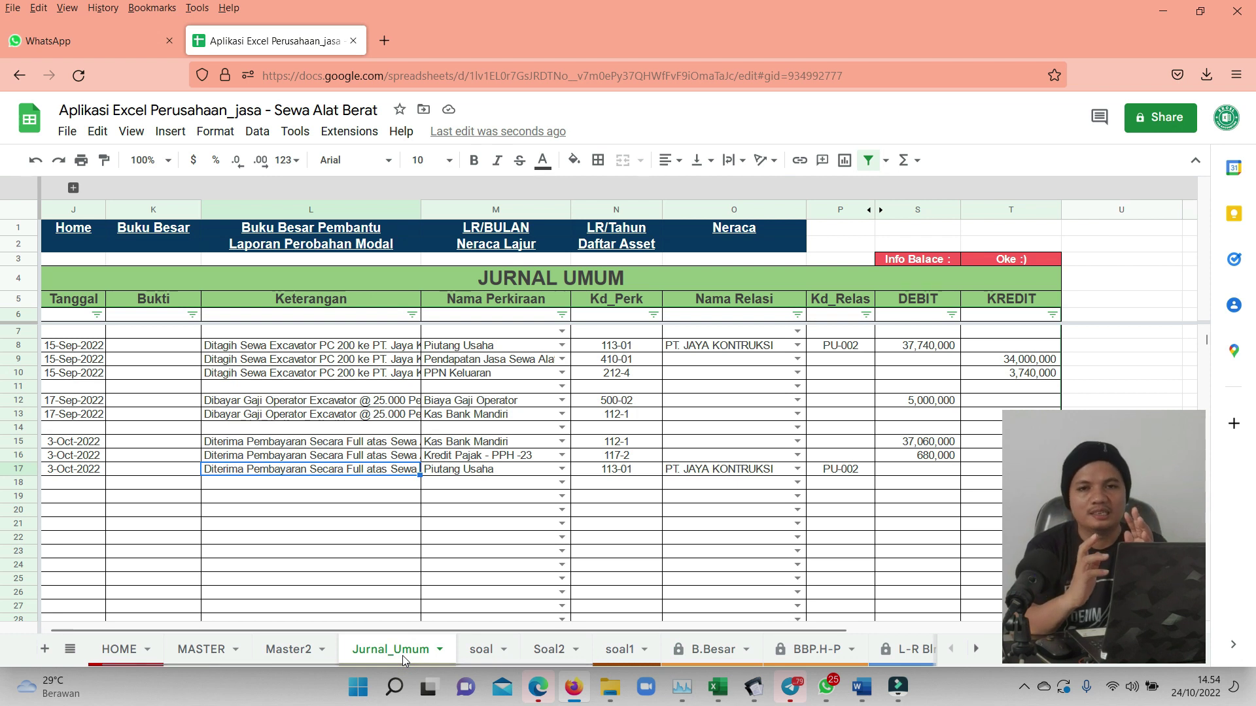